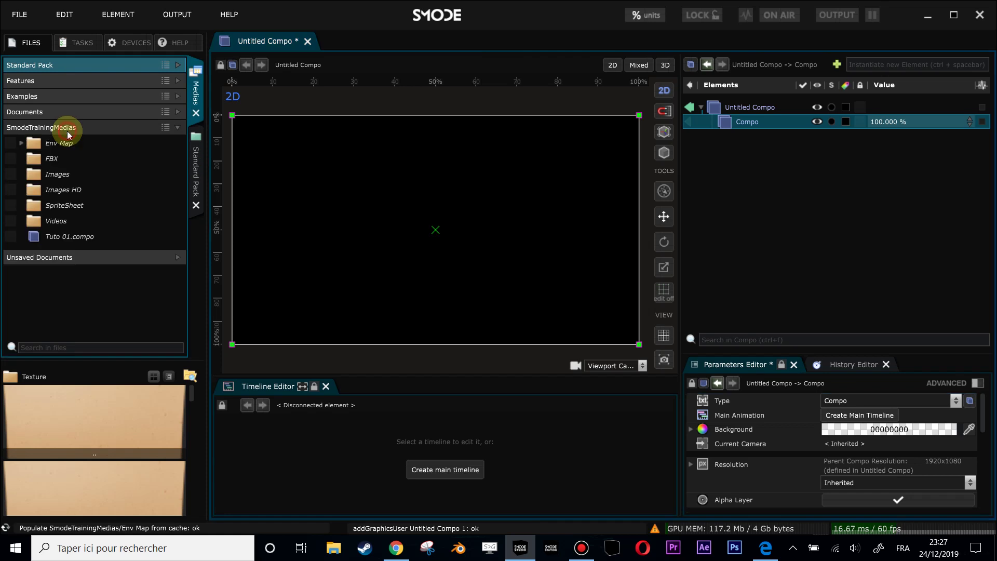
Add the Jean Claude Van Damme green screen video from the Videos/HAP folder to the Compo and place it to fill the frame
click(15, 223)
click(49, 238)
scroll(101, 498, down, 3)
drag(96, 480, 768, 123)
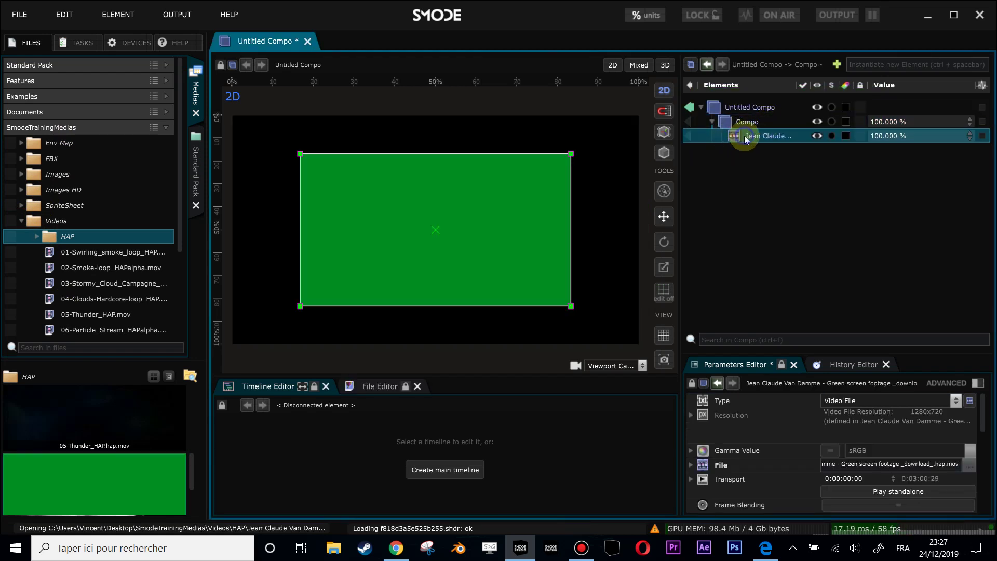
right_click(744, 135)
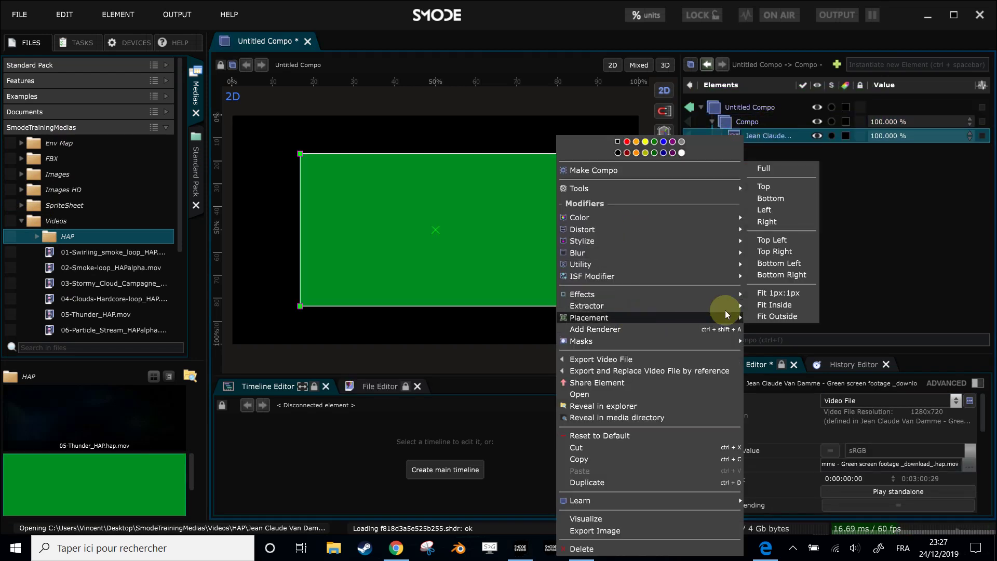
click(771, 157)
Create a main timeline for the Compo and rename the Compo as JCVD
click(743, 123)
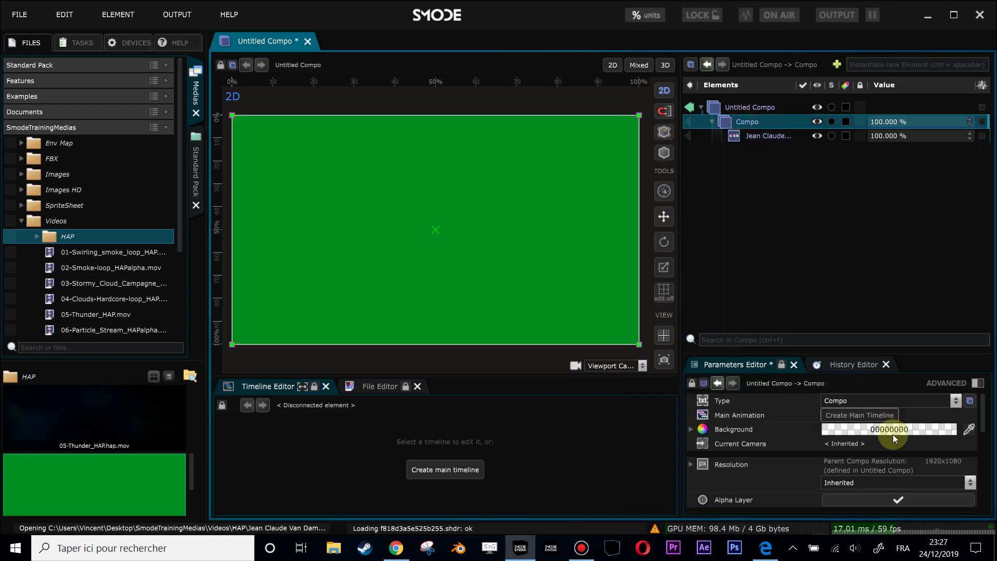
click(871, 413)
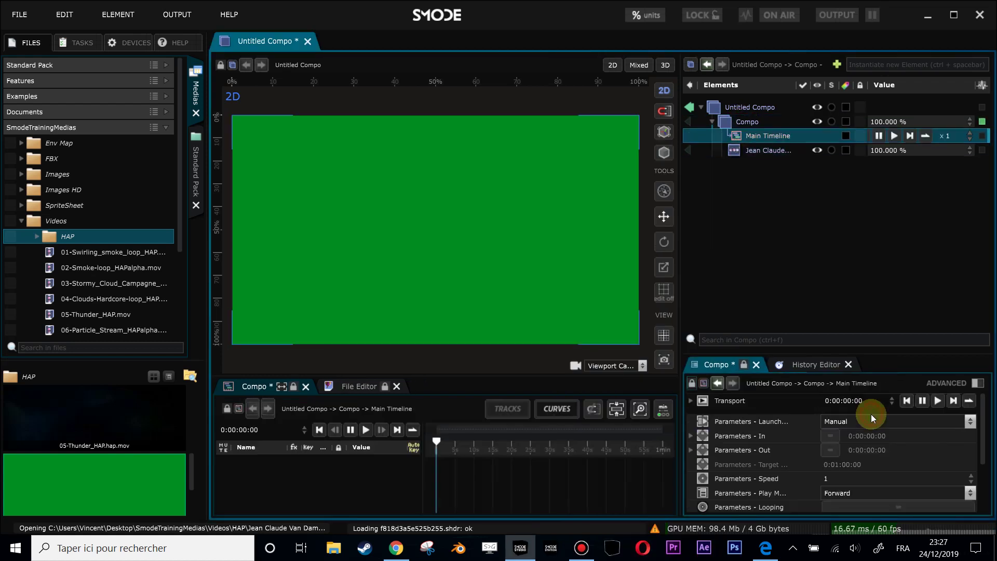
double_click(750, 123)
key(ctrl+a)
text(Jd)
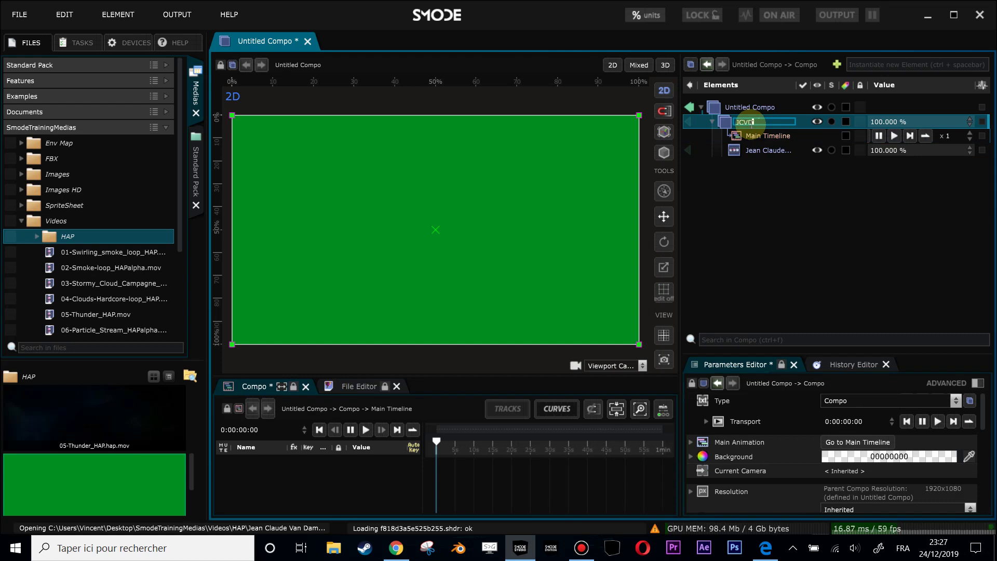
text(VD)
key(Return)
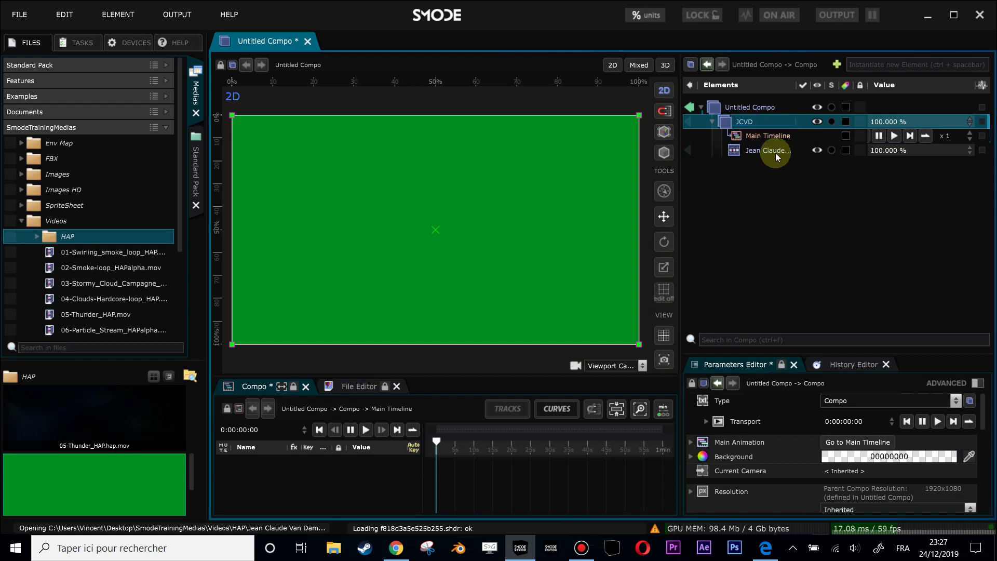
Enlarge the timeline area and add the Jean Claude Van Damme video as a track in JCVD's Main Timeline
click(774, 153)
drag(528, 377, 537, 308)
click(739, 120)
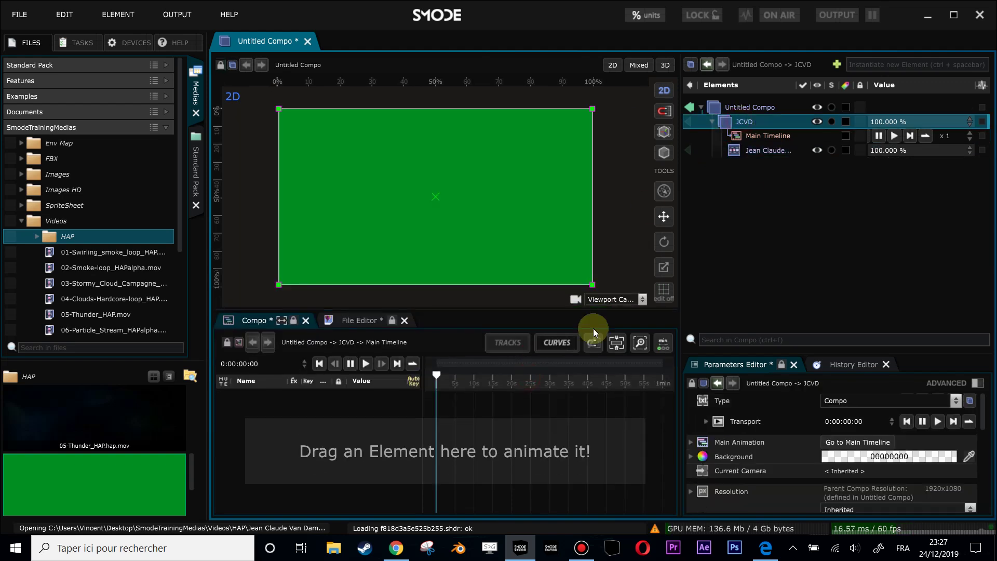
drag(754, 152, 489, 420)
scroll(604, 426, down, 1)
Copy the Length value from the Jean Claude Van Damme video's Transport parameters
click(756, 150)
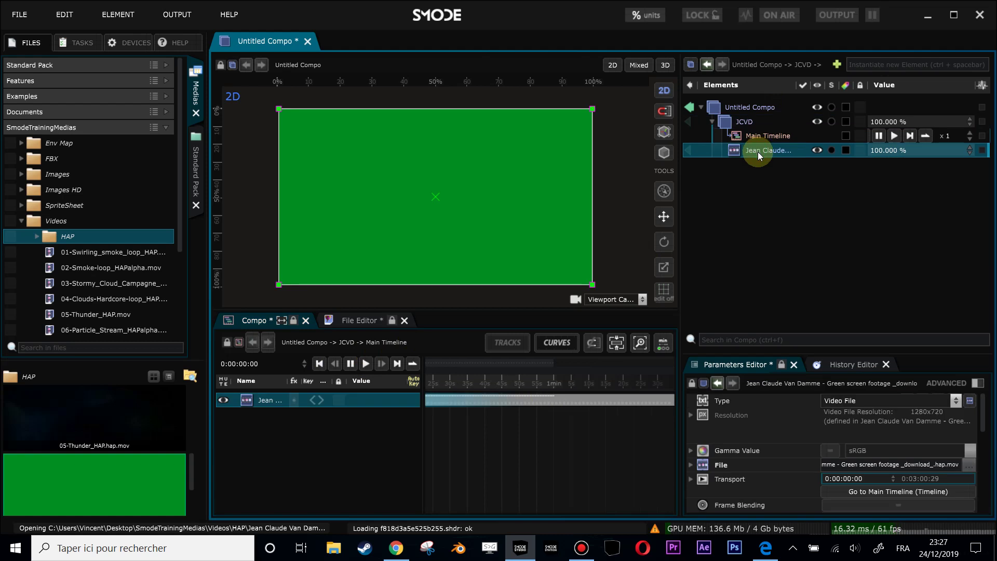
scroll(711, 452, down, 3)
scroll(710, 451, up, 3)
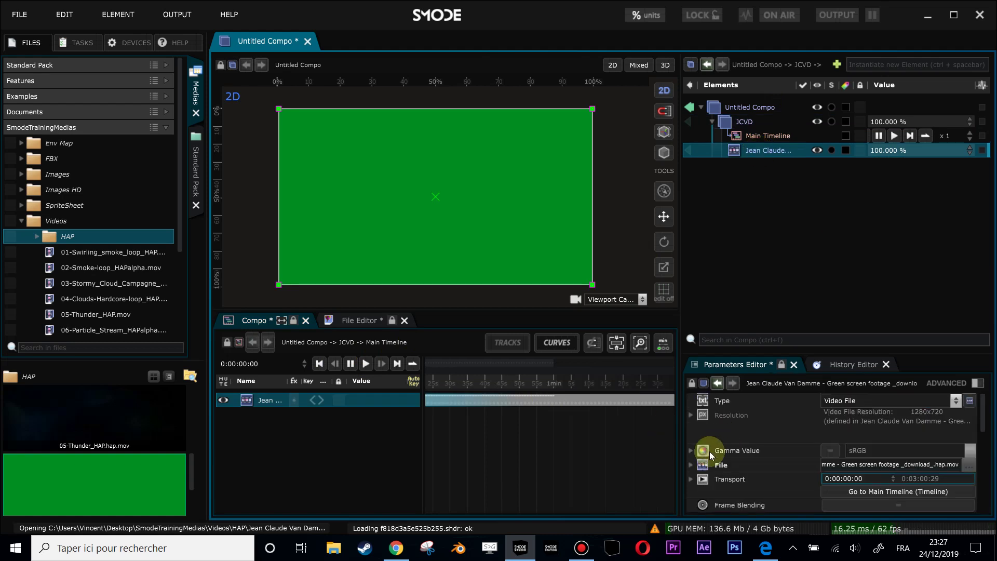
click(691, 478)
scroll(733, 456, down, 2)
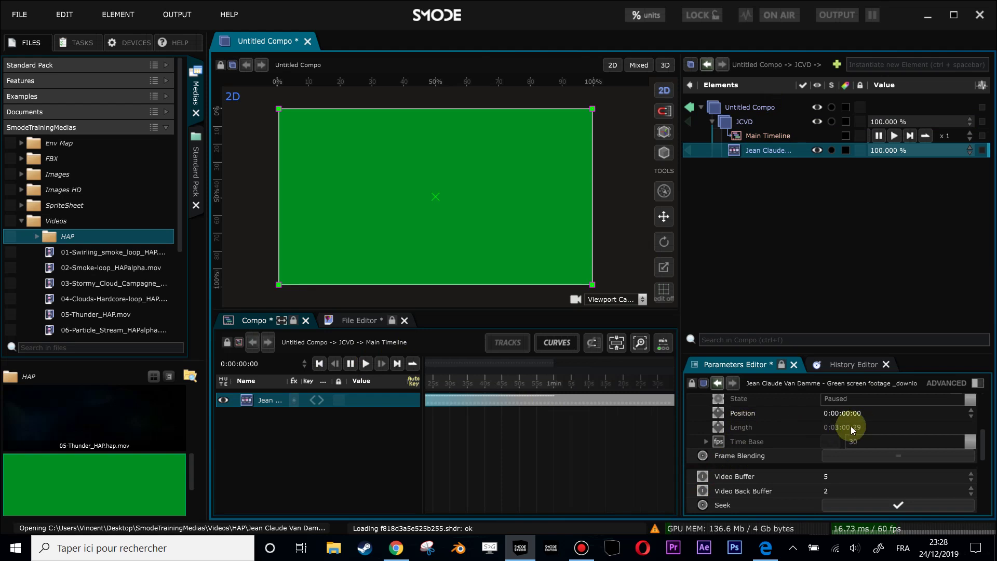
right_click(737, 424)
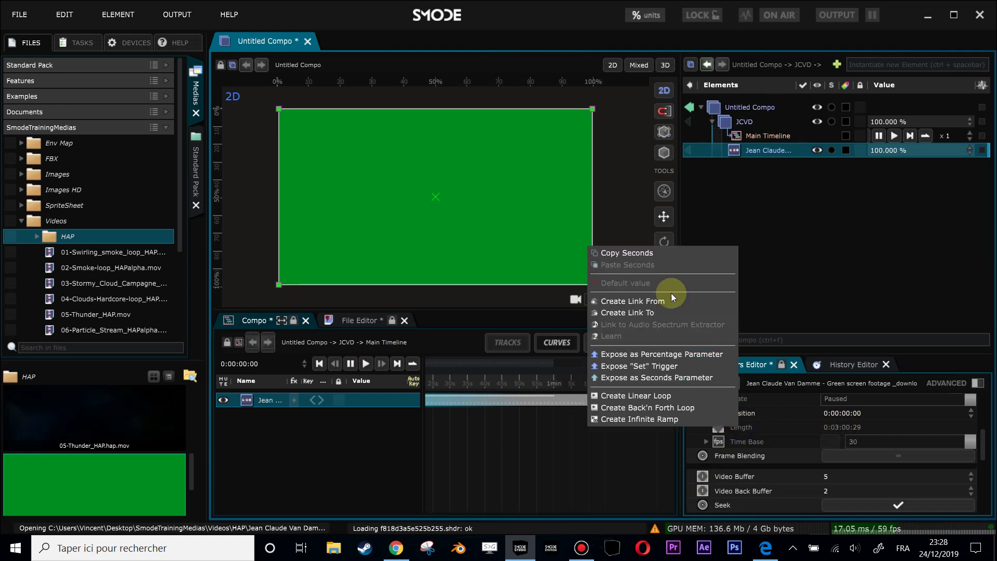
click(656, 254)
Paste the copied duration into the Length of the Main Timeline's Transport parameters
click(762, 138)
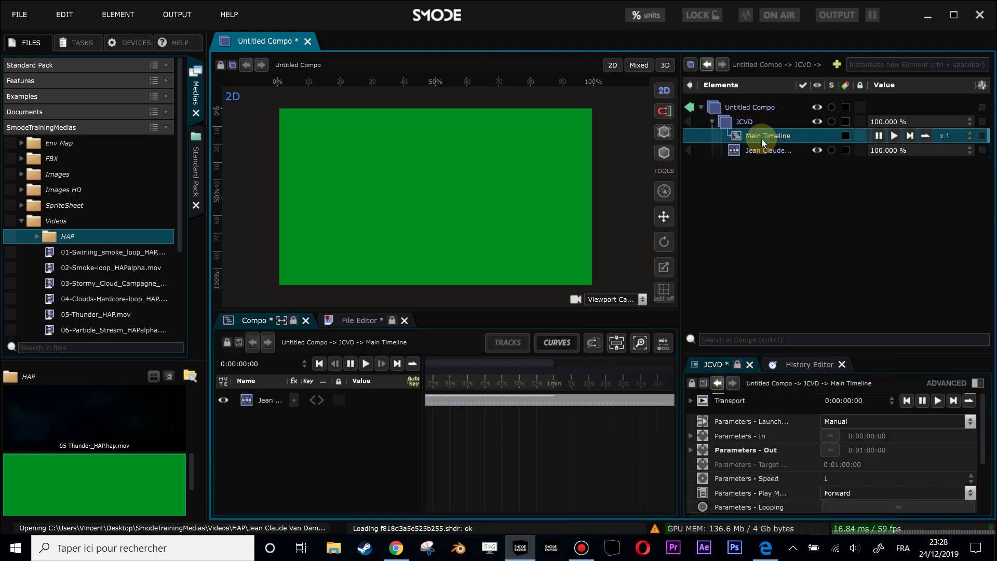
click(691, 400)
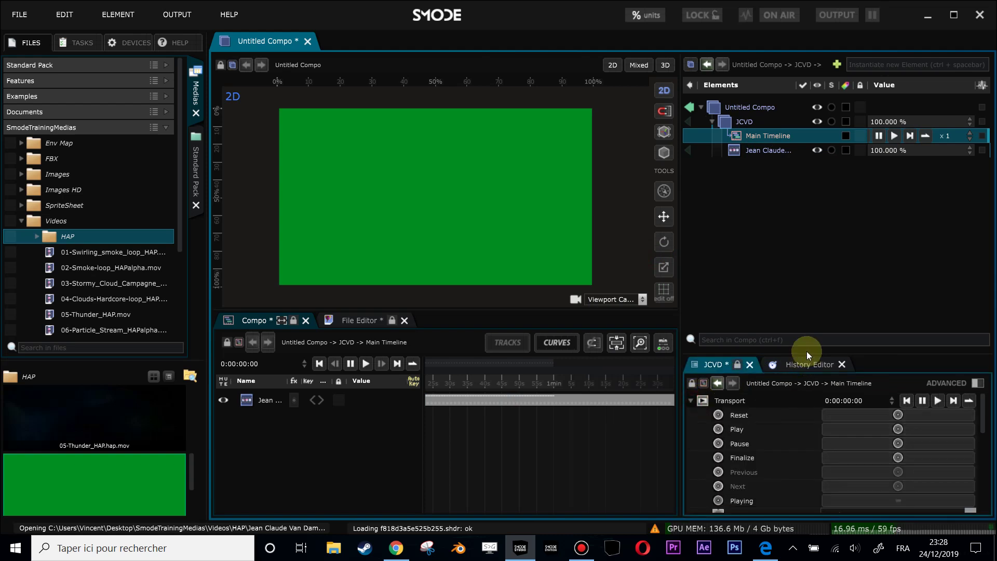
drag(806, 352, 804, 251)
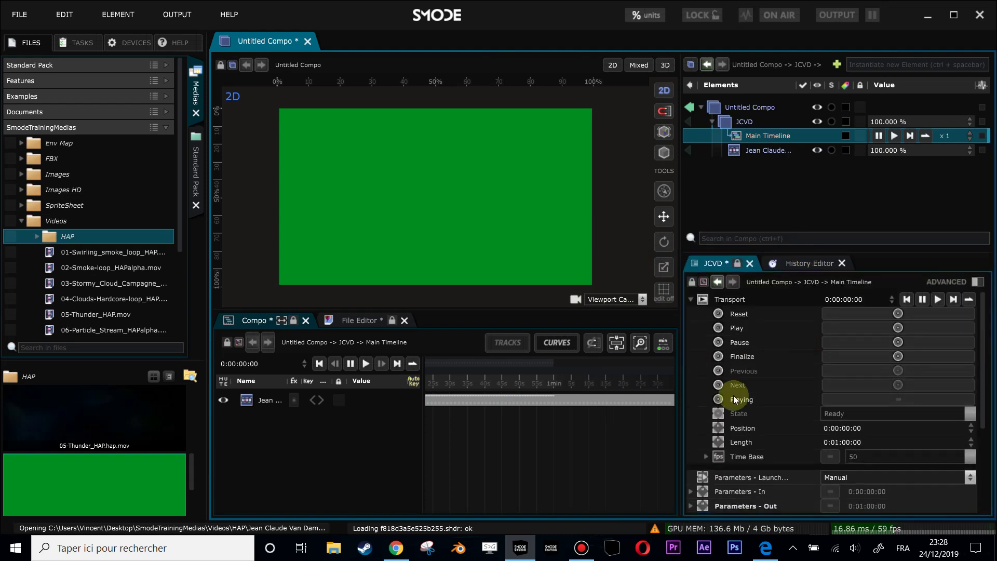
click(786, 442)
right_click(746, 444)
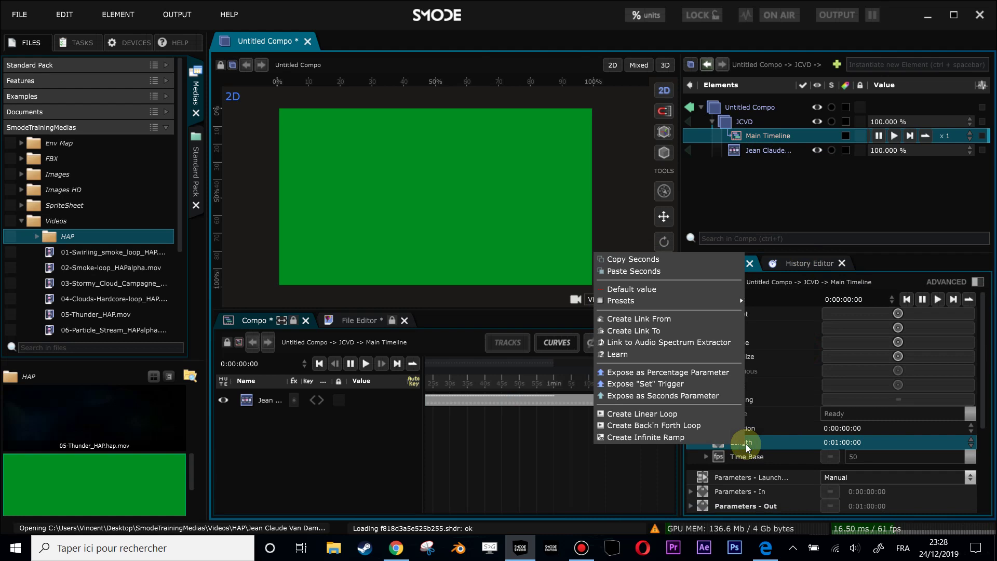
click(667, 271)
scroll(597, 420, down, 3)
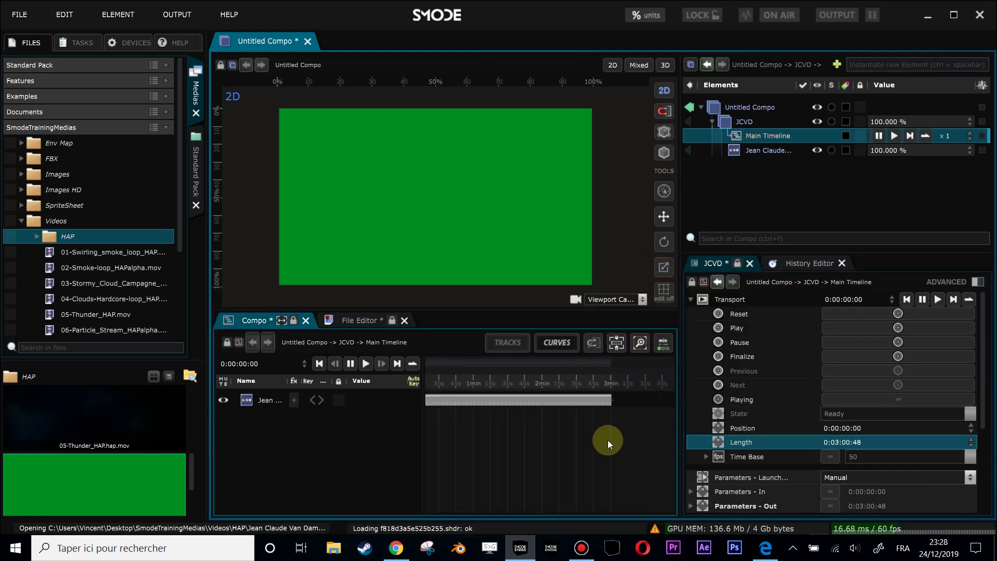
Scrub the JCVD timeline to 0:01:05:01 to preview the footage
drag(466, 387, 510, 381)
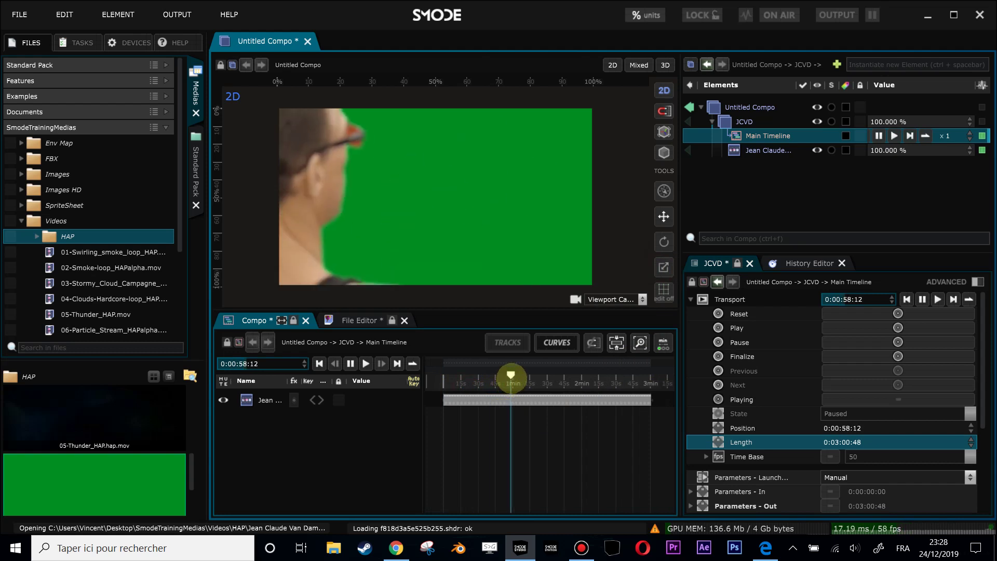
scroll(402, 165, down, 1)
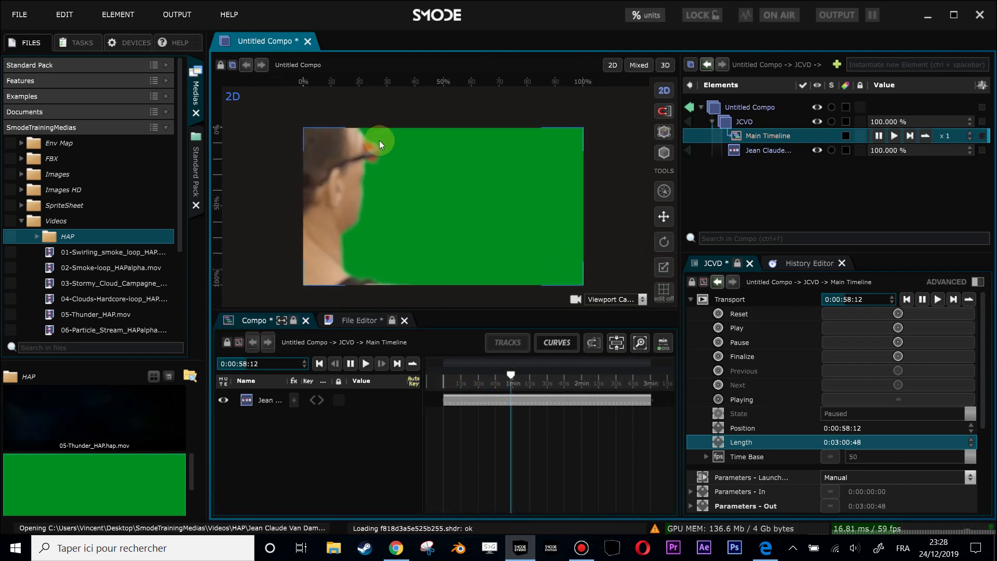
mouse_move(508, 373)
mouse_down()
mouse_move(565, 373)
mouse_move(519, 373)
mouse_up()
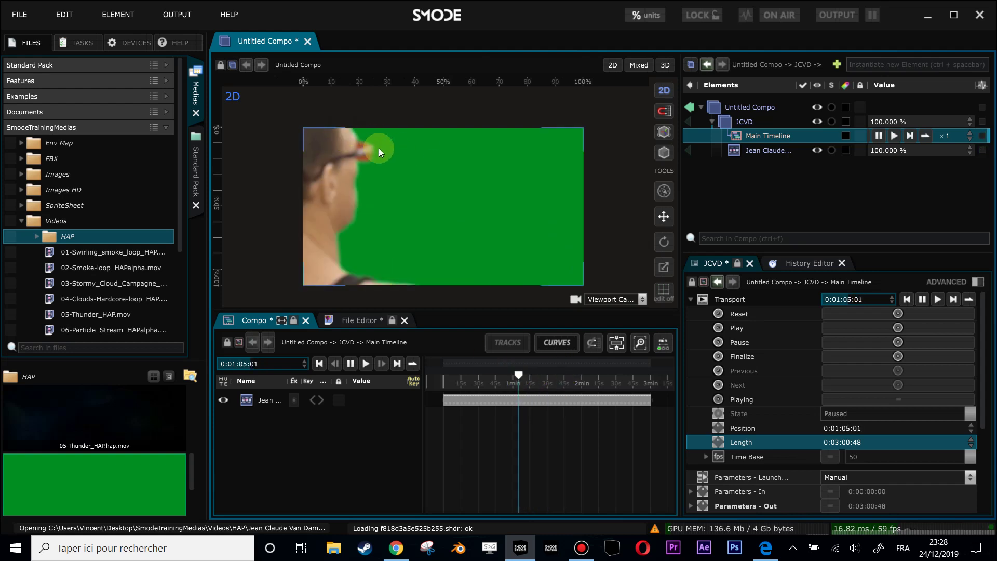
click(748, 123)
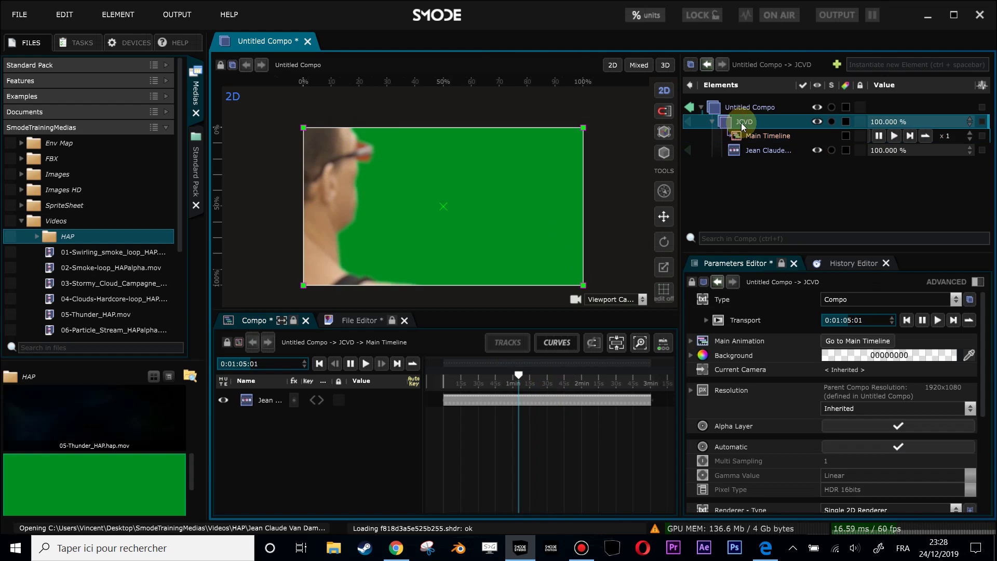
click(751, 136)
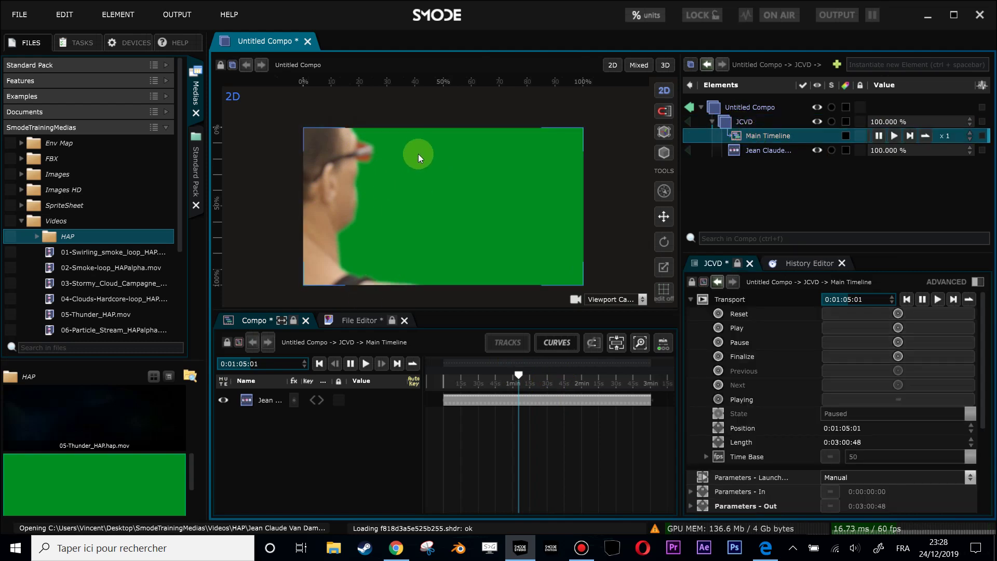
Add a 2D Text layer to Untitled Compo and rename it Timecode
click(712, 122)
right_click(731, 174)
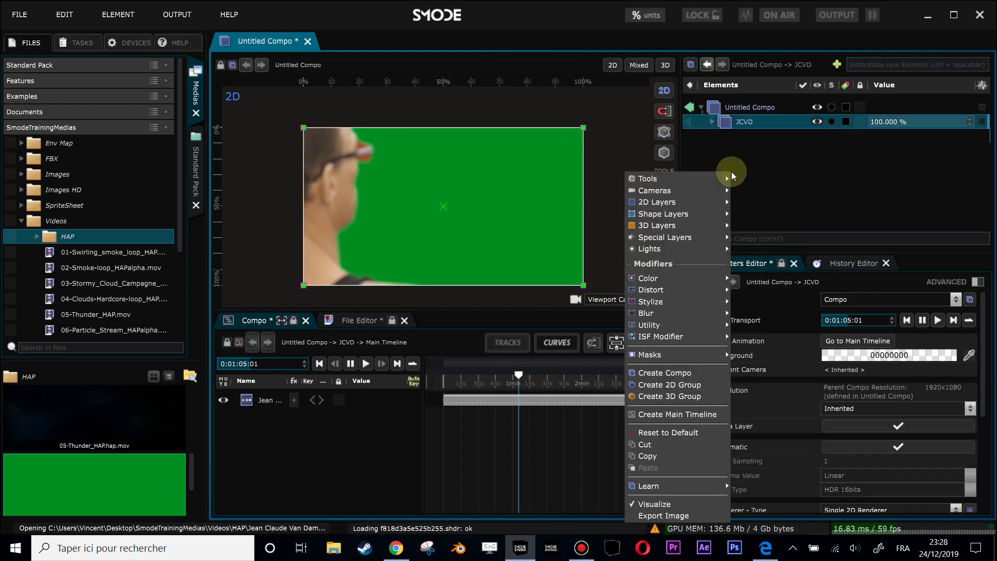
mouse_move(680, 207)
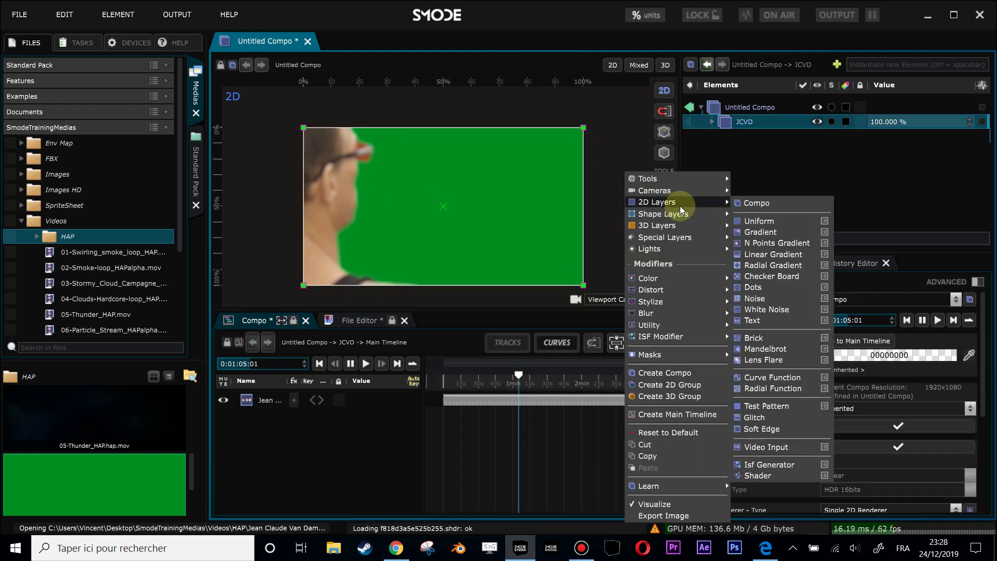
click(782, 322)
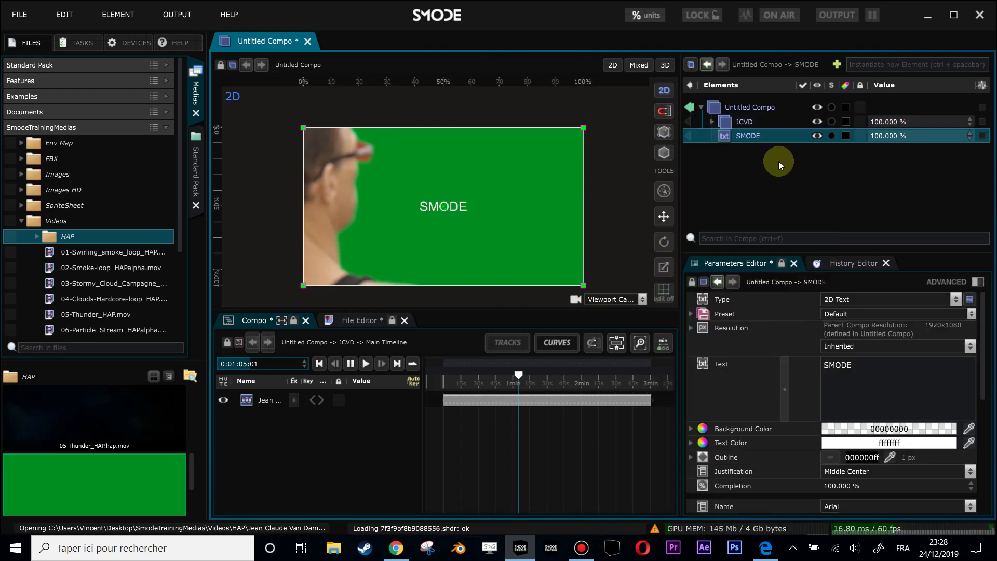
double_click(758, 139)
text(Timecode)
key(Return)
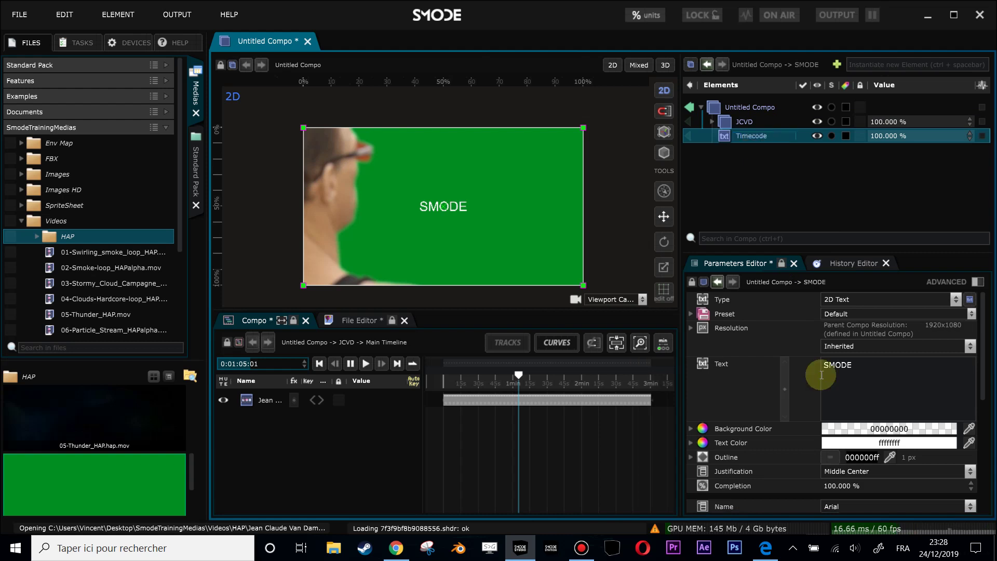
Set the Timecode text's justification to Top Left and move the timeline playhead to 0:00:28:14
click(878, 470)
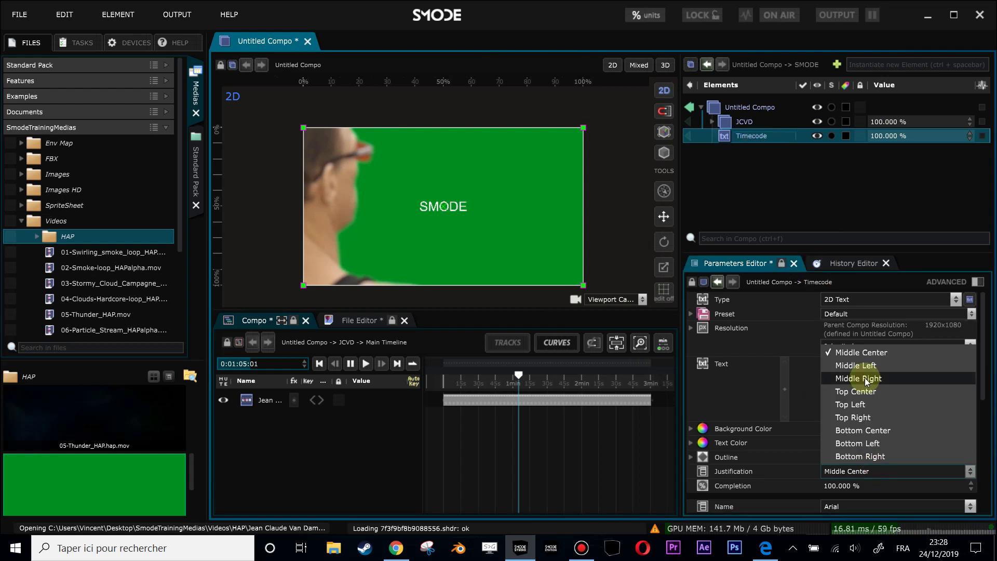
click(876, 404)
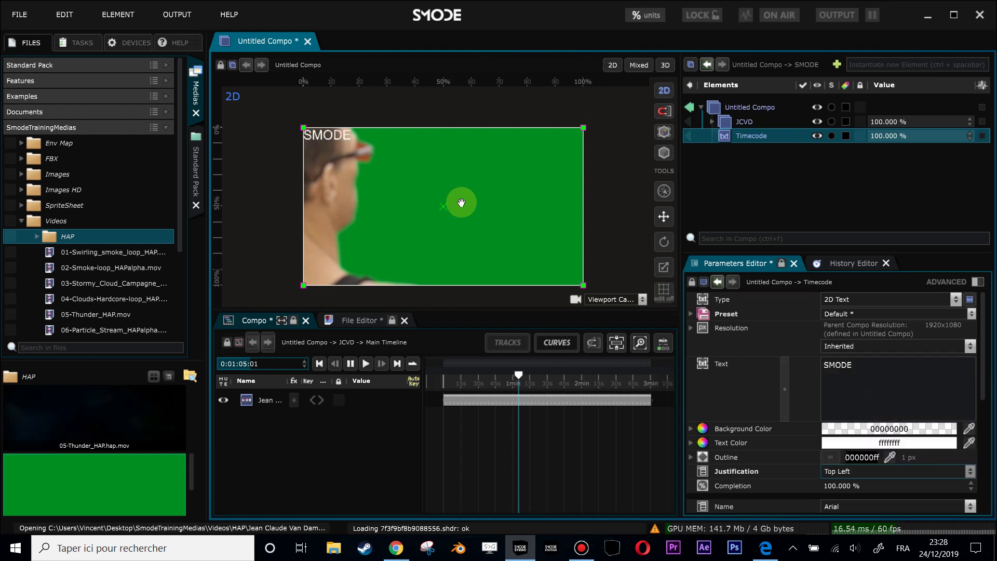
drag(485, 378, 475, 378)
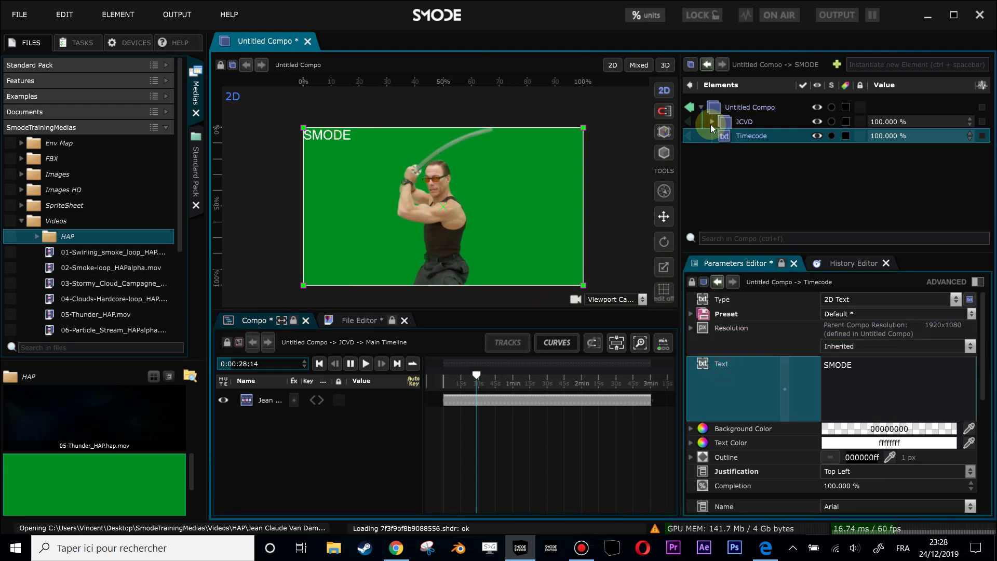
Create a link using the Transport Position of JCVD's Main Timeline as its source
click(711, 122)
click(745, 137)
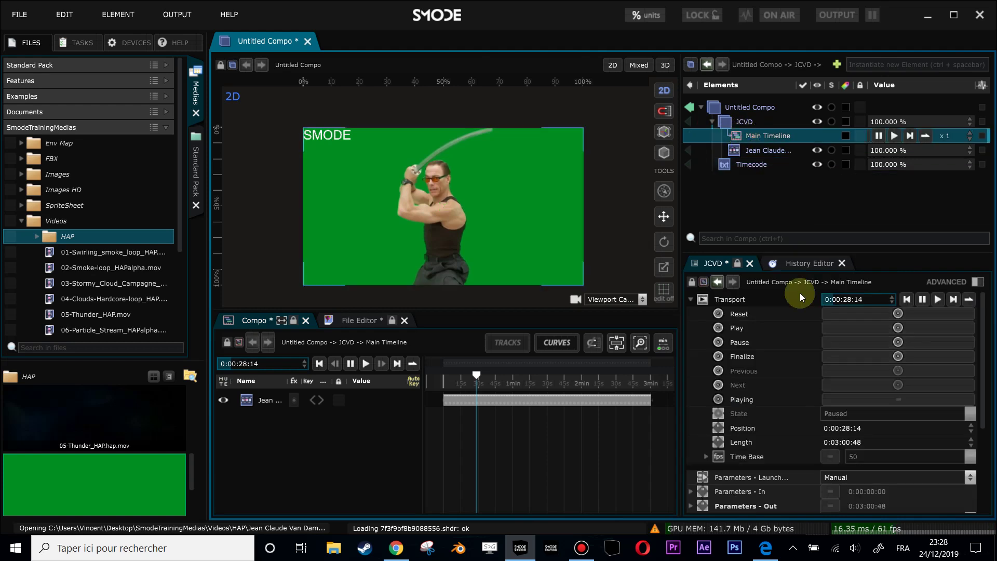
click(751, 429)
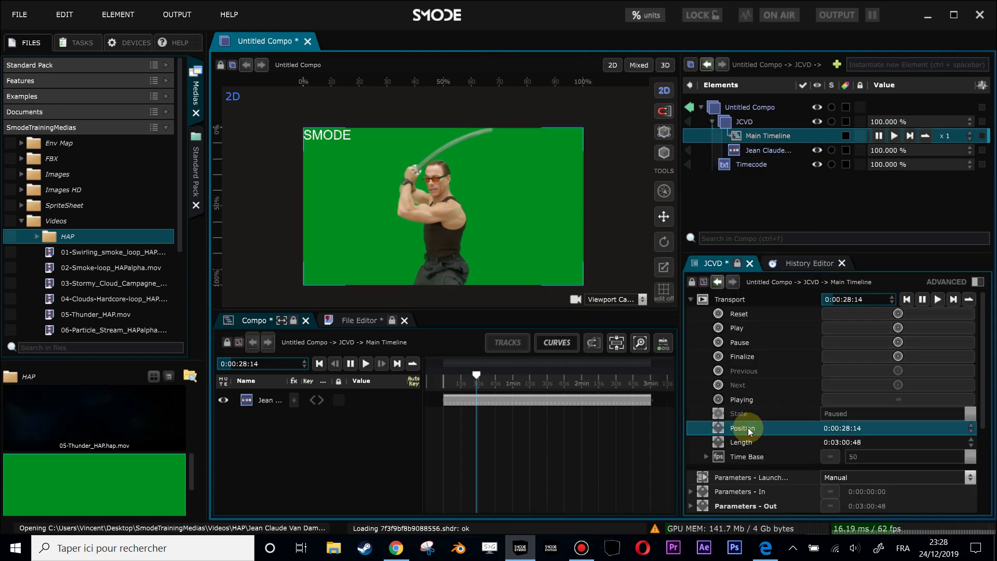
right_click(748, 428)
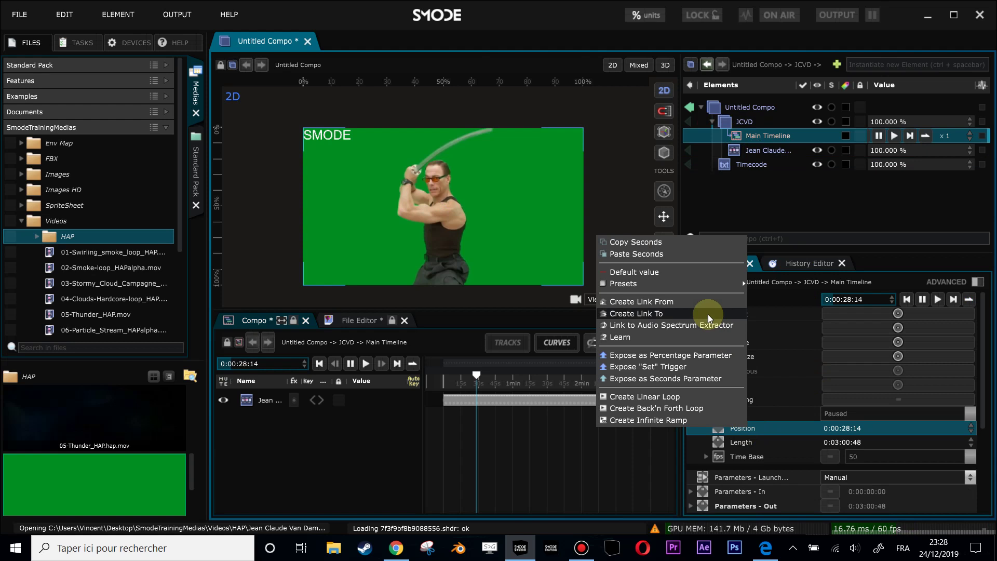
click(680, 309)
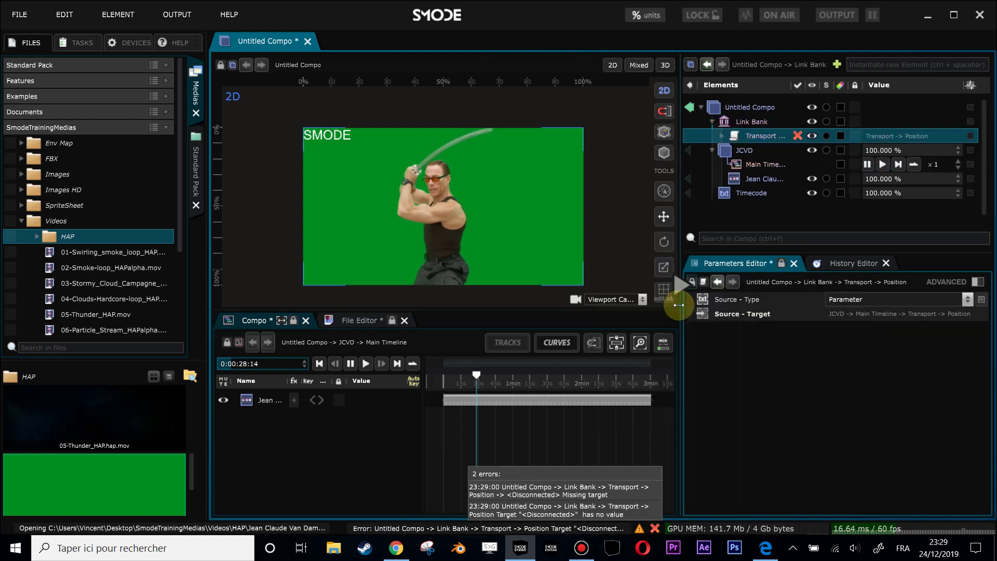
Widen the element tree and rename the Transport Position link in the Link Bank as JCVD Timeline Position
drag(680, 140, 611, 140)
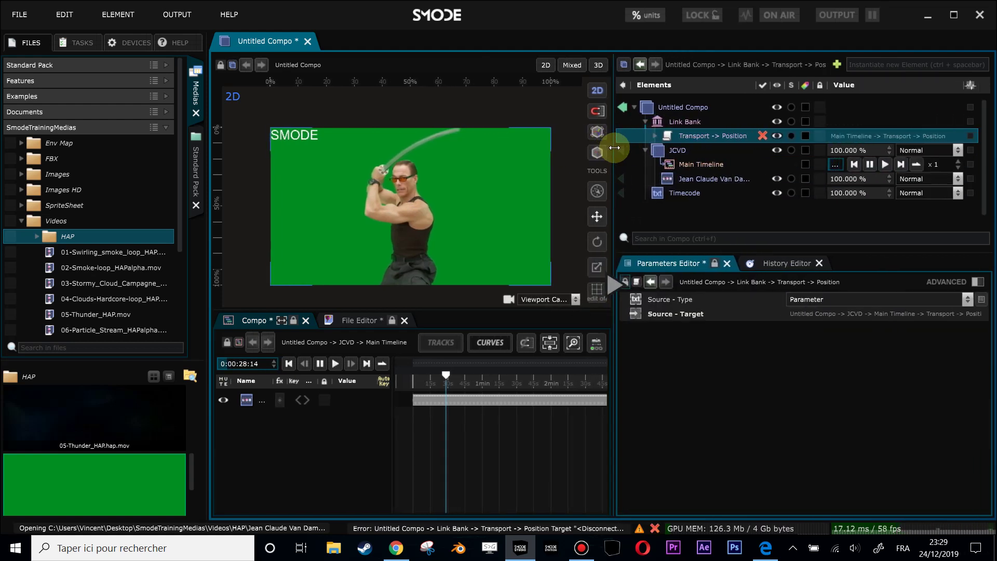
click(650, 138)
click(688, 136)
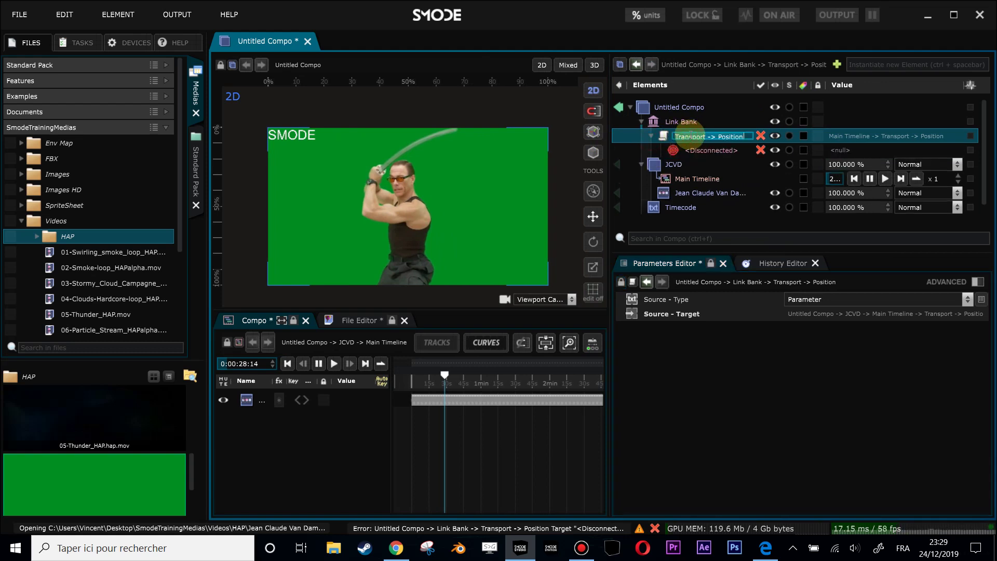
key(BackSpace)
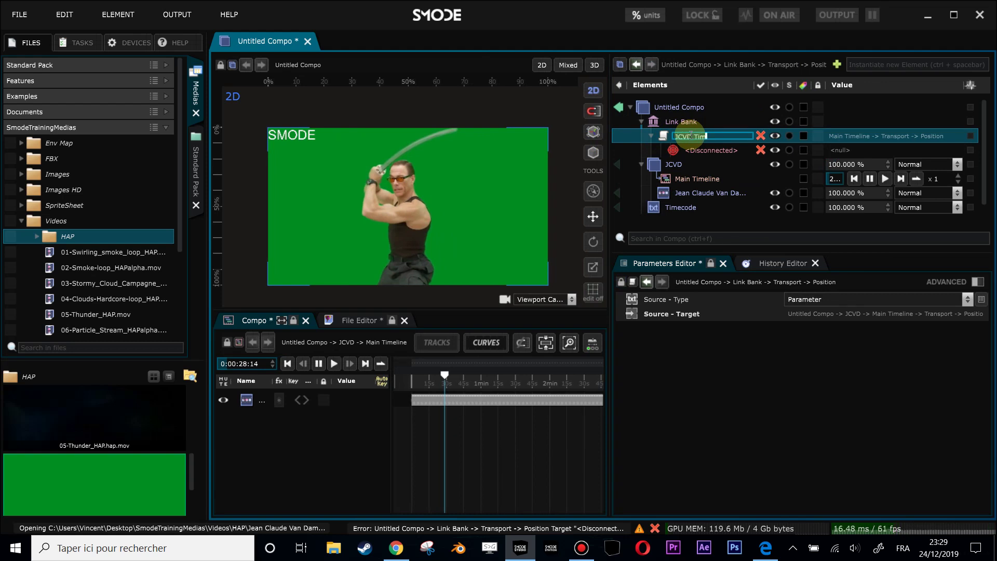
text(JCVD Timeline Position)
key(Return)
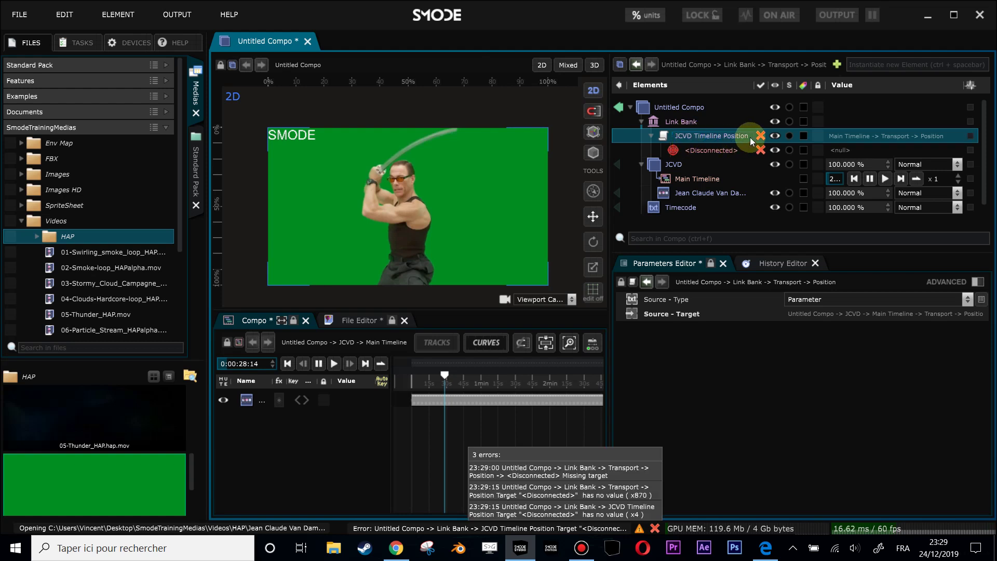
Connect the Timecode layer's Text parameter to the disconnected target of the JCVD Timeline Position link, and move the layer into the JCVD compo
mouse_move(761, 138)
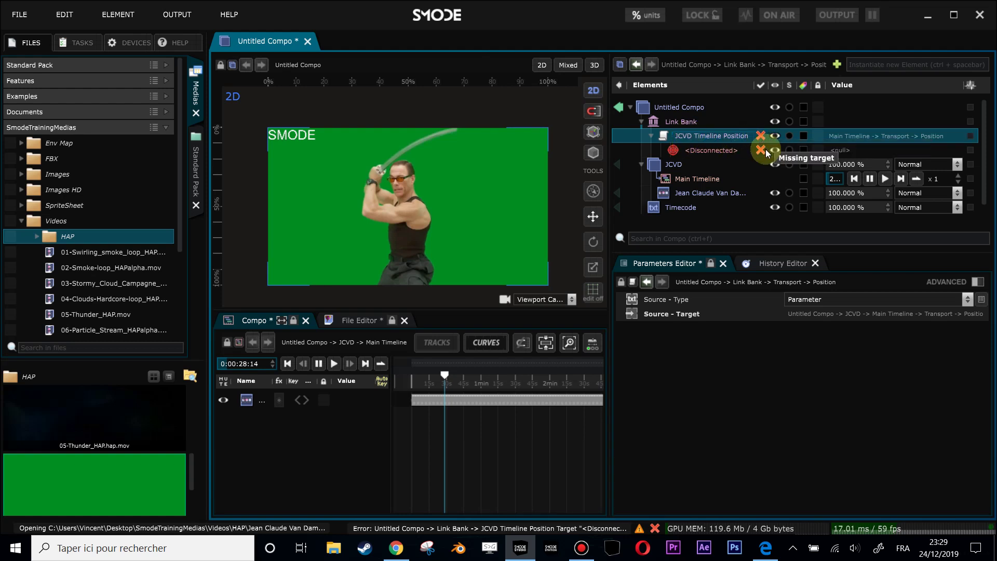
click(712, 150)
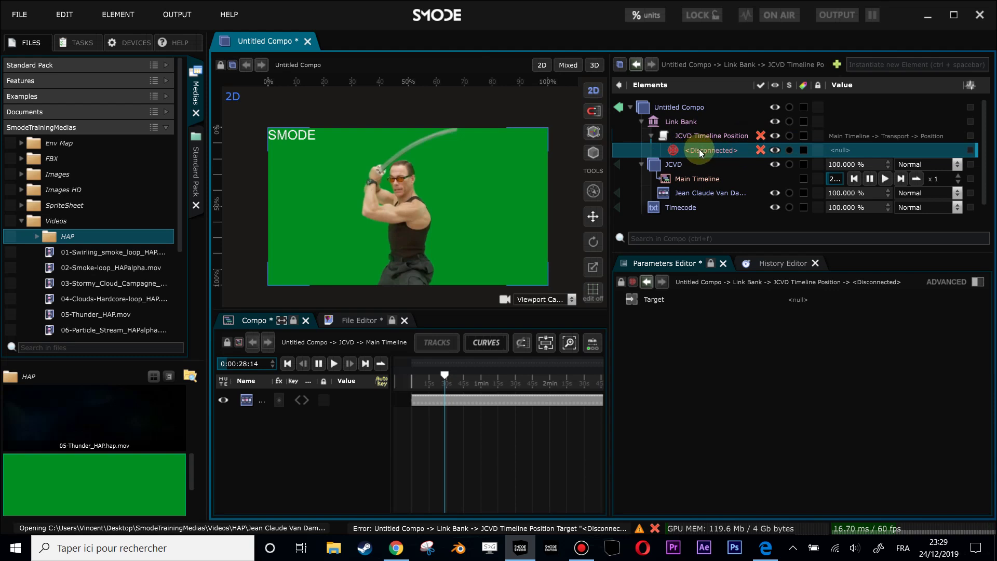
click(676, 206)
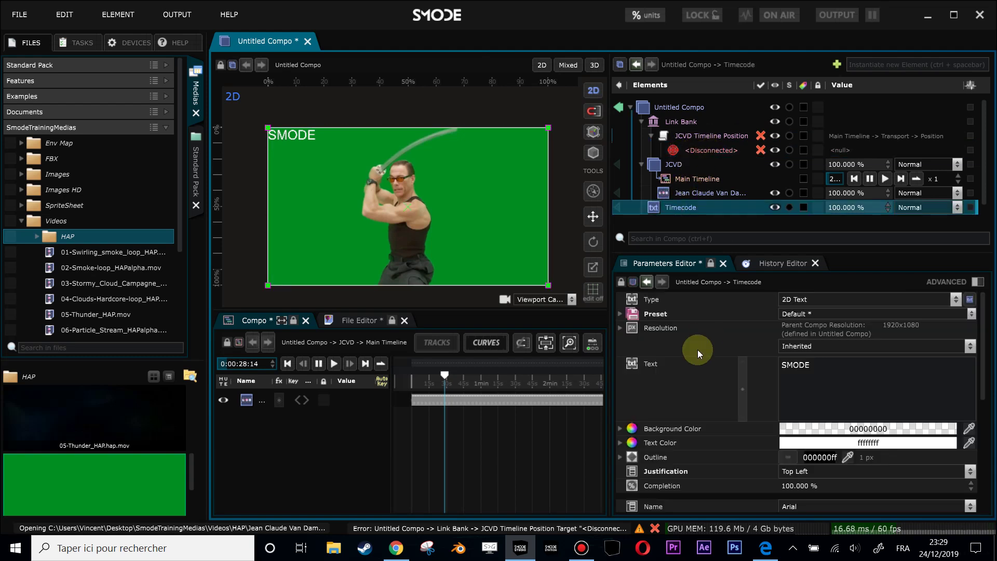
click(640, 366)
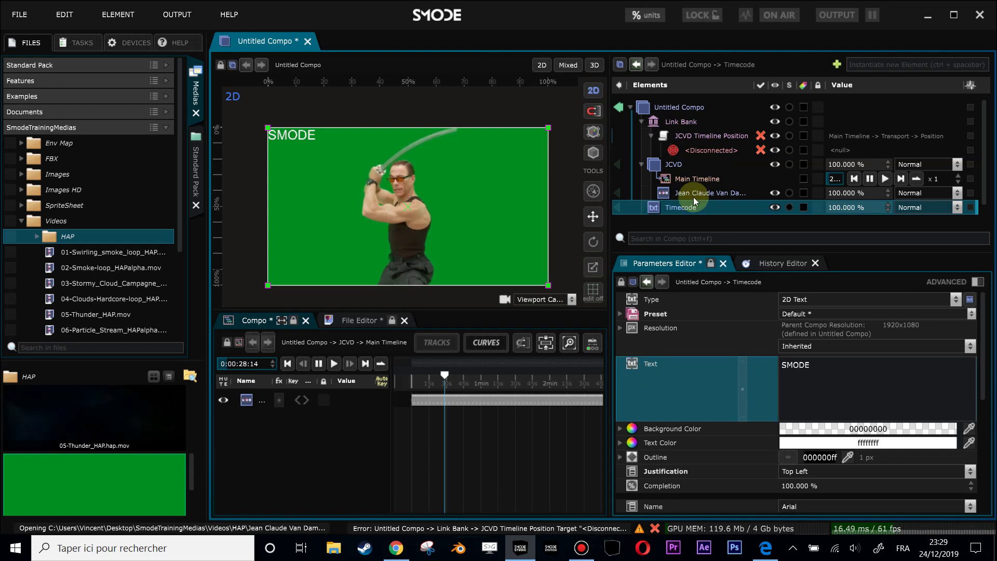
drag(669, 358, 853, 151)
drag(659, 378, 851, 147)
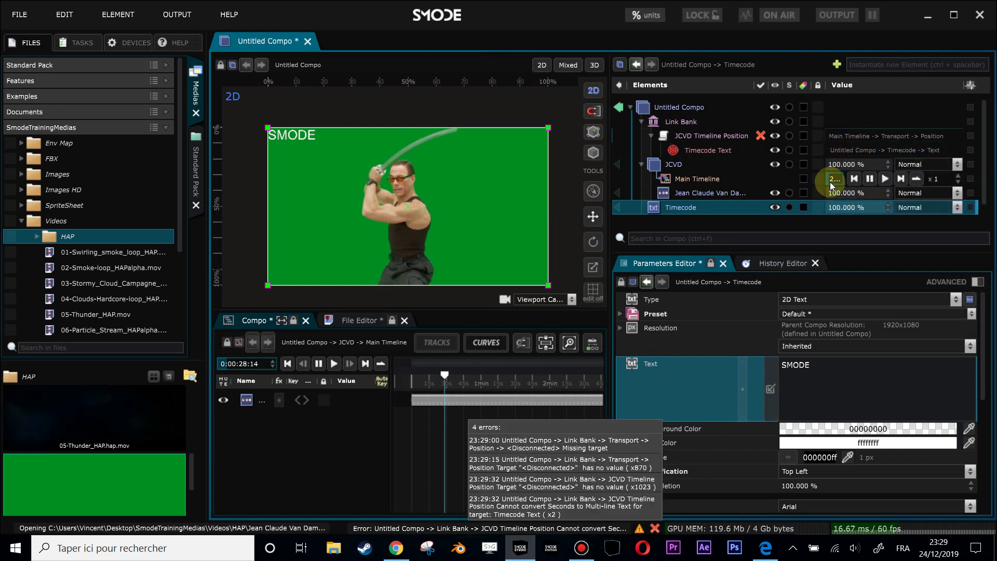
drag(666, 207, 673, 164)
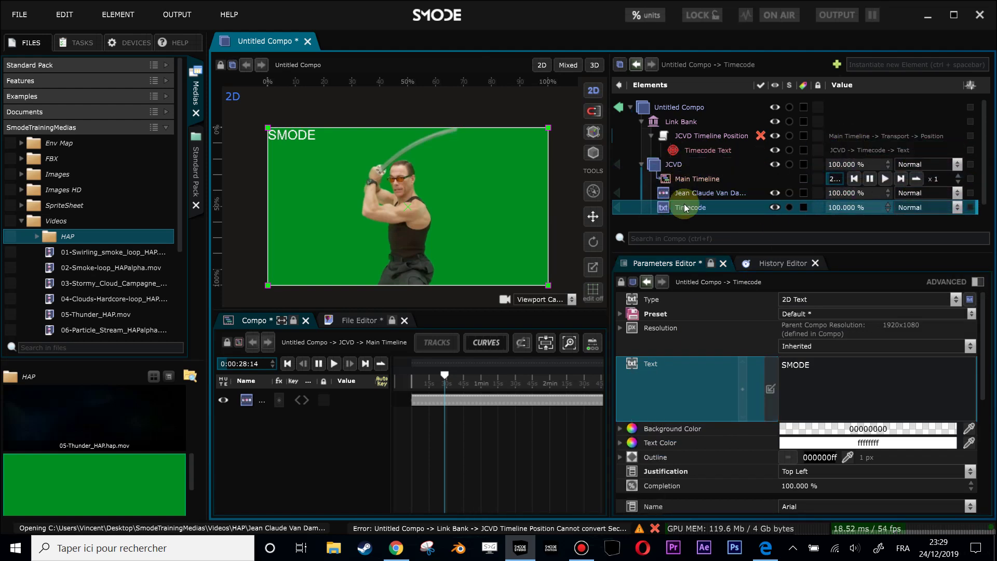
click(656, 165)
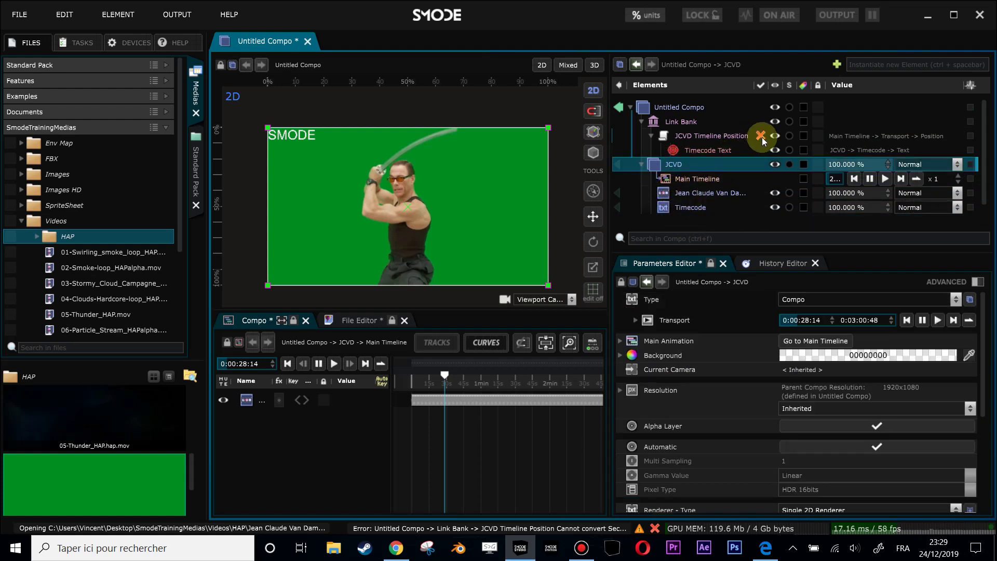
Add a To String converter modifier to the Timecode Text target of the JCVD Timeline Position link
mouse_move(761, 138)
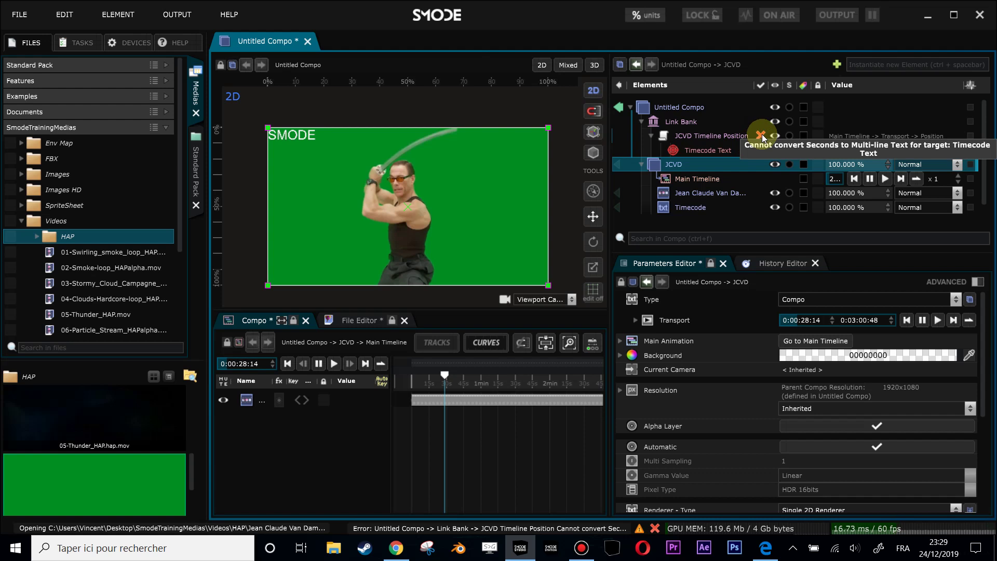
click(690, 153)
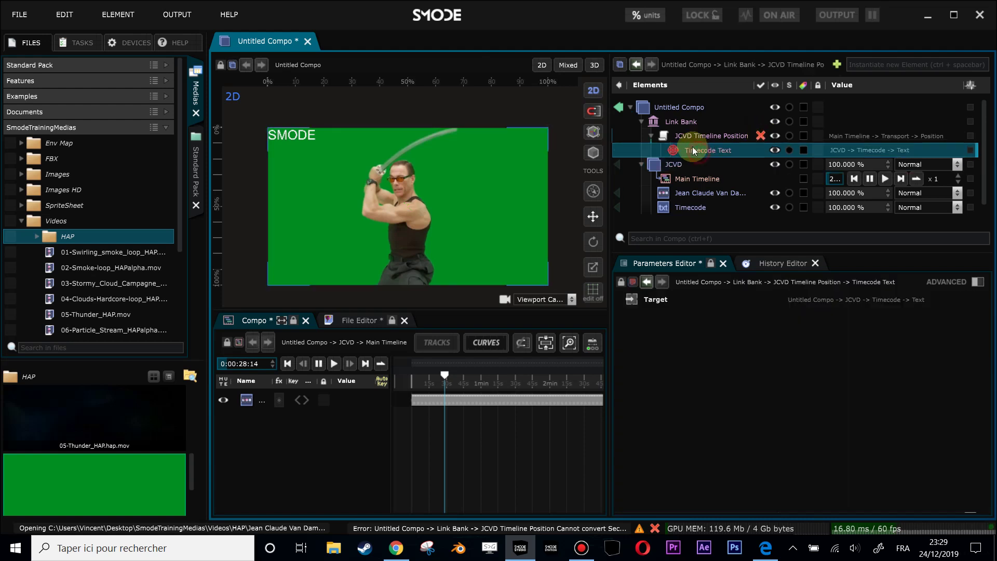
click(705, 134)
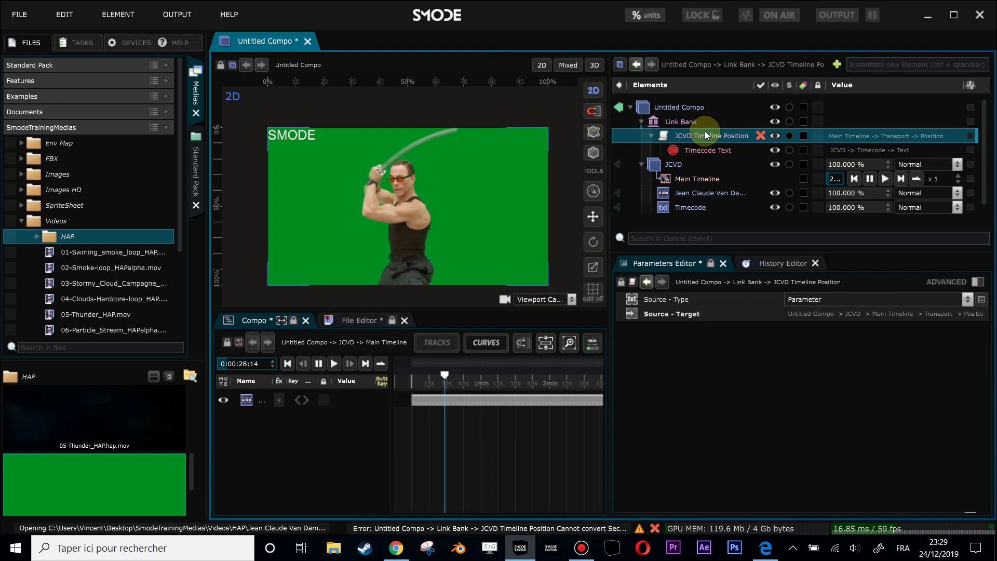
click(694, 179)
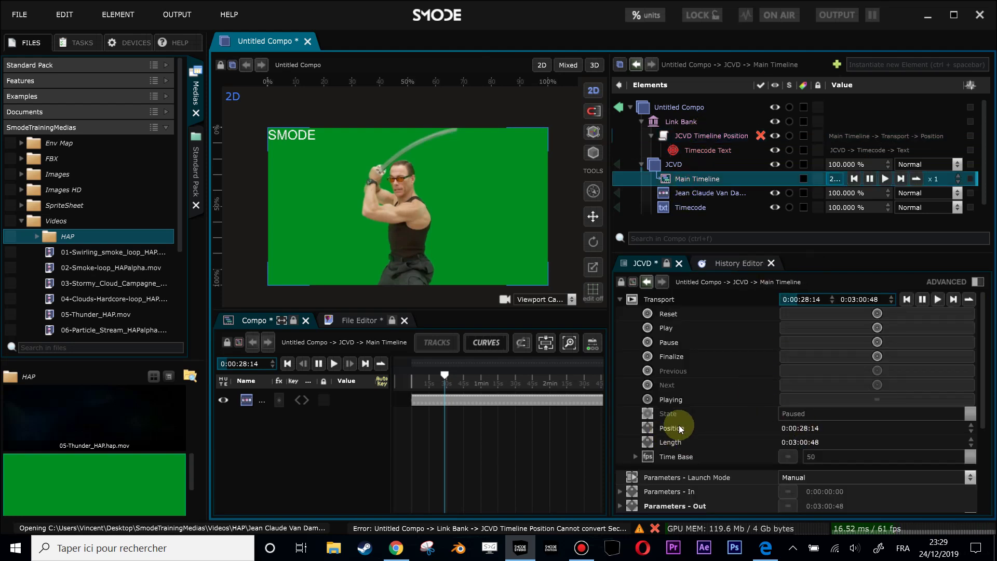
click(678, 150)
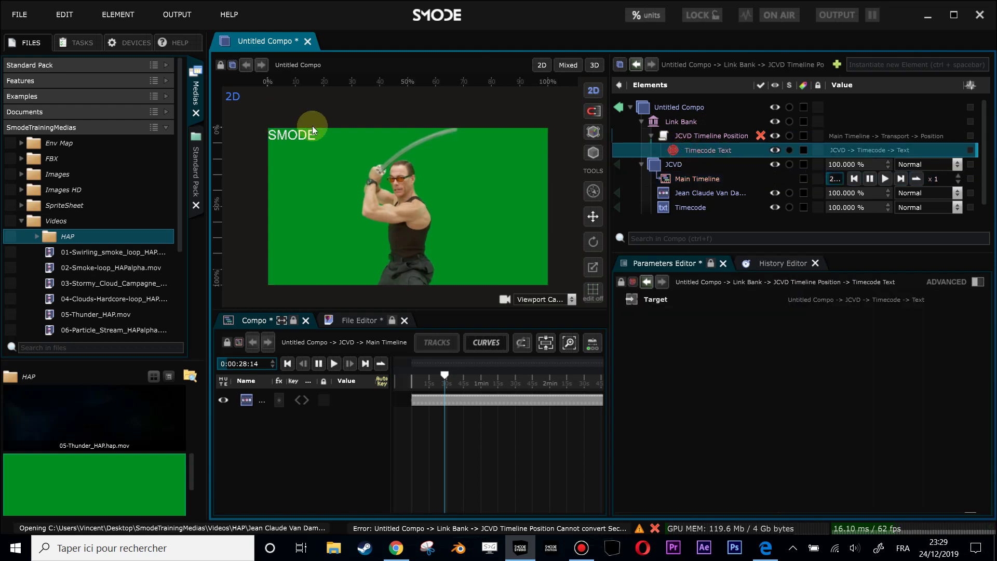
right_click(682, 151)
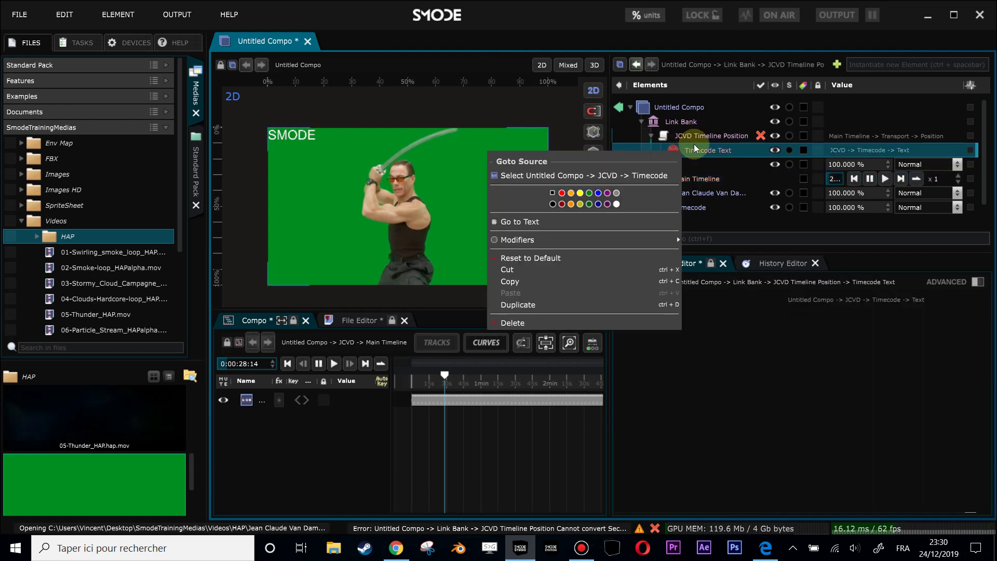
mouse_move(584, 244)
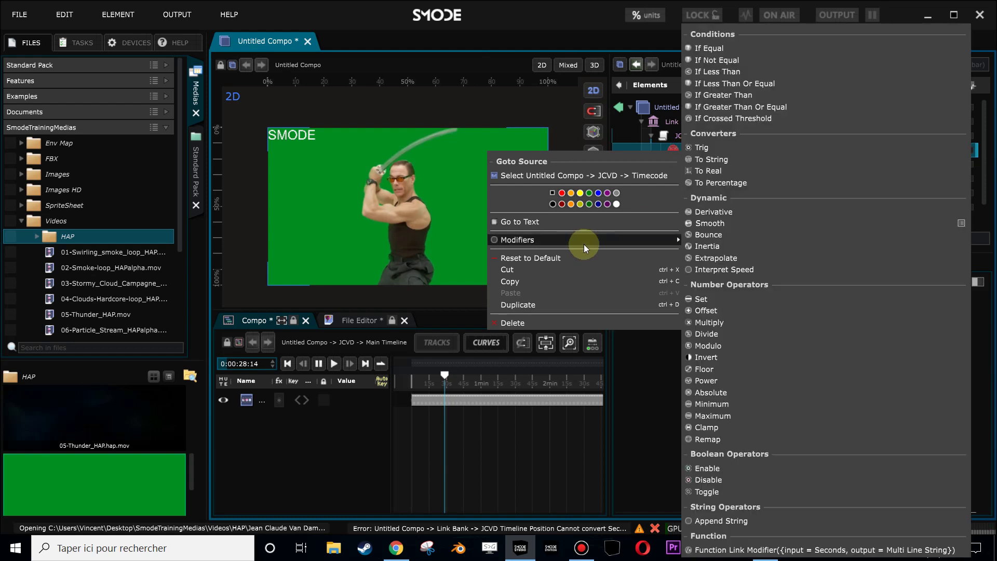
click(709, 161)
Scrub the JCVD timeline to 0:00:50:46 to check the linked timecode, and collapse the Link Bank and JCVD elements
drag(445, 374, 502, 447)
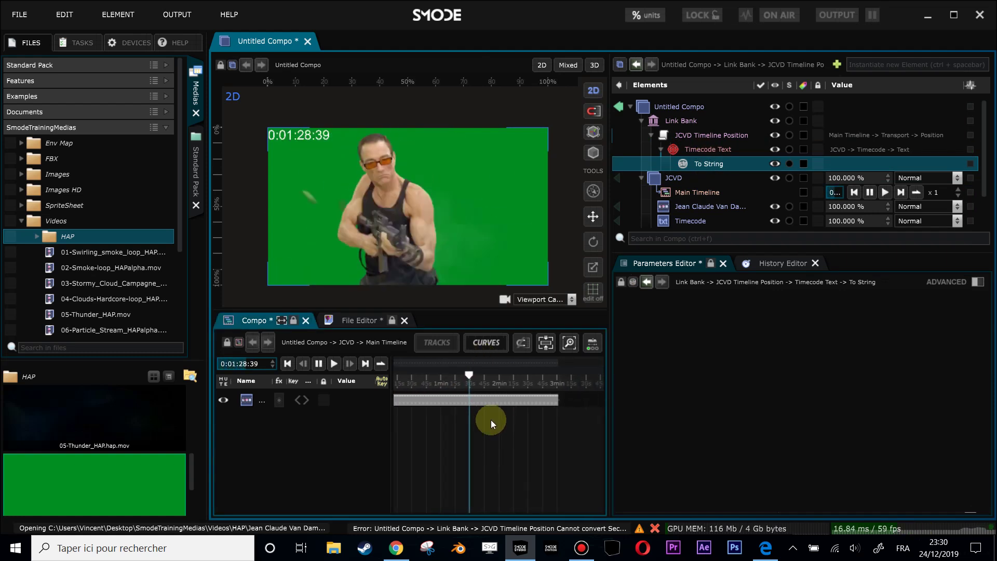
drag(468, 389, 432, 375)
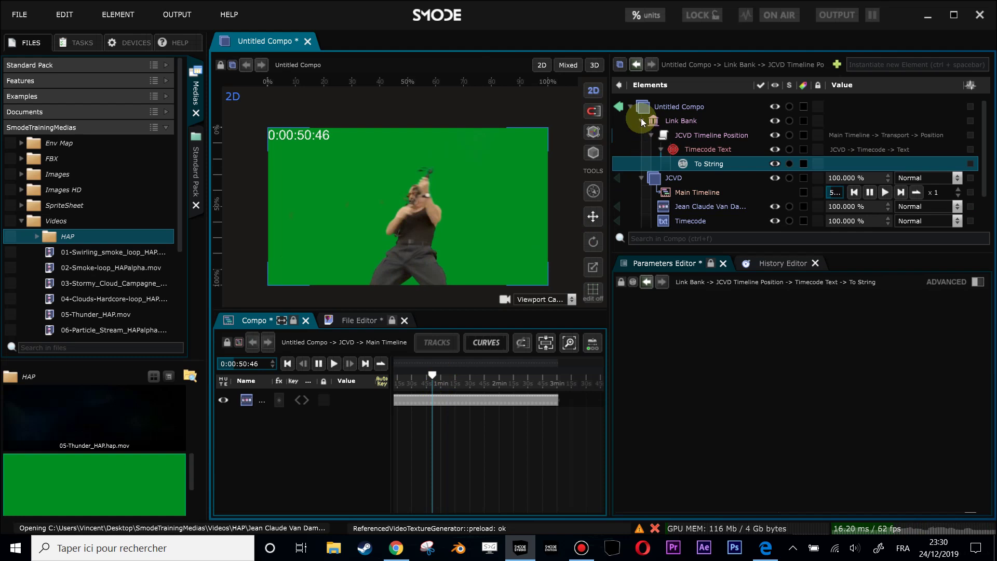
click(641, 120)
click(641, 135)
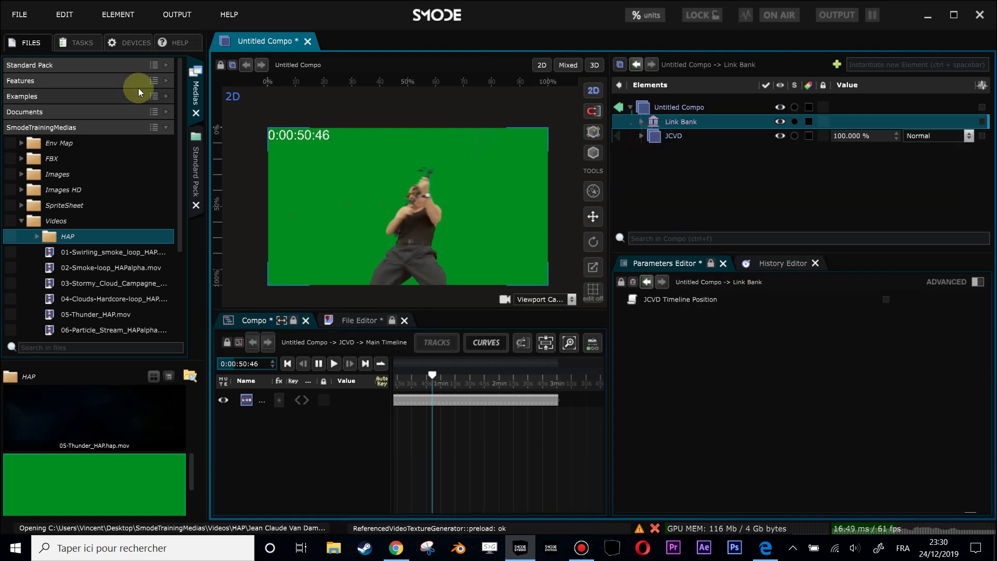
Add a clock input device using the Current Time Clock and apply the device configuration
click(132, 47)
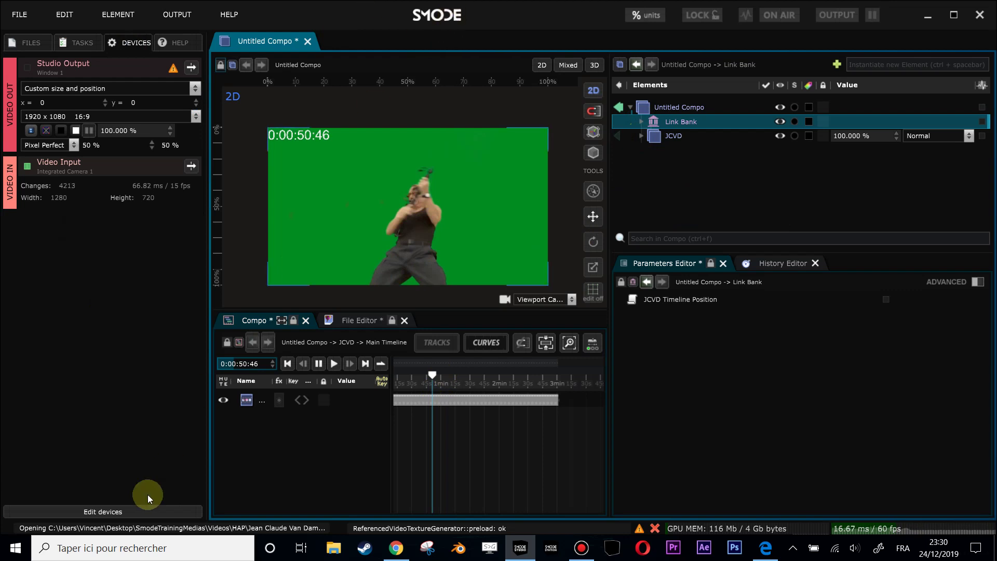
click(127, 512)
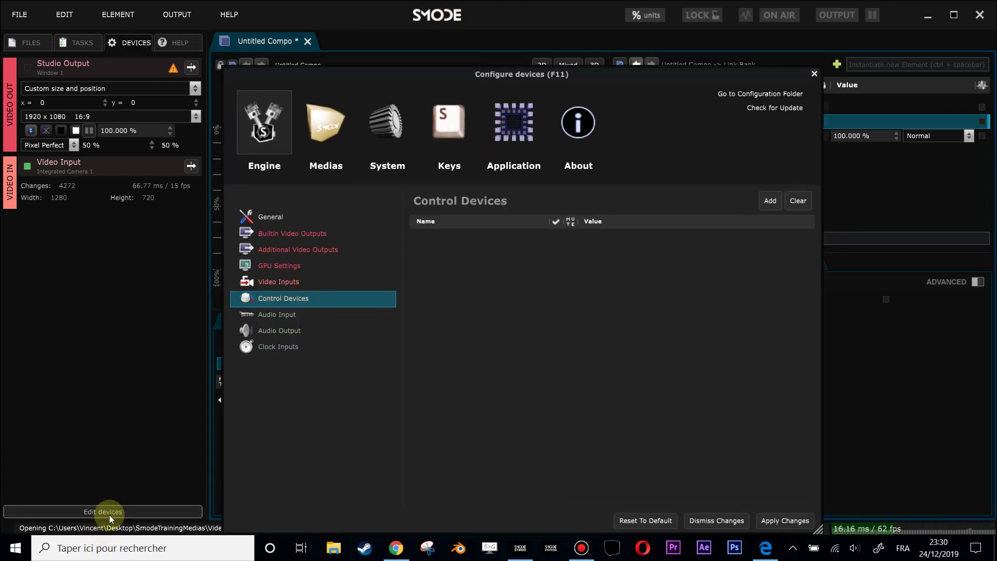
click(286, 346)
click(766, 199)
click(781, 240)
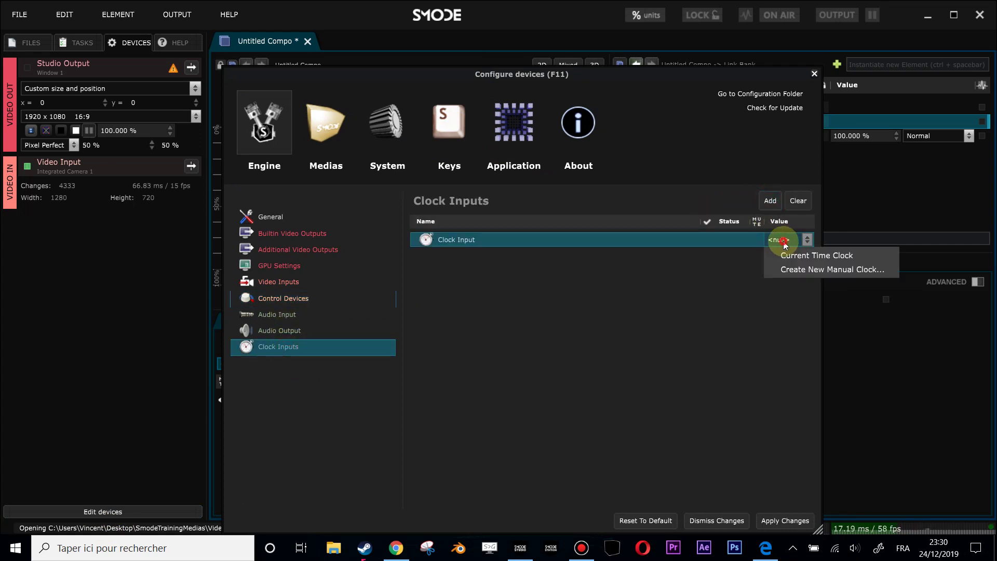
click(801, 257)
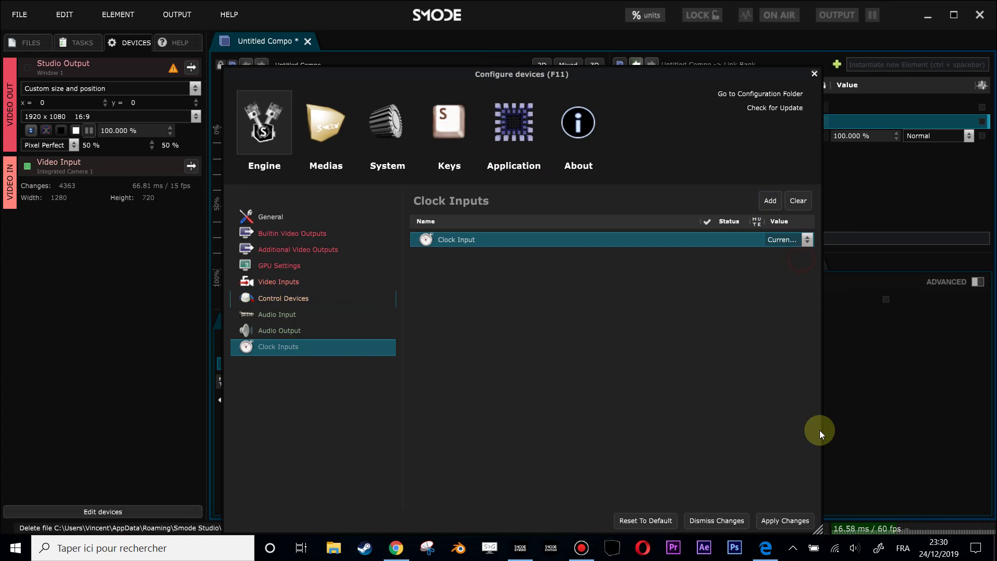
click(777, 519)
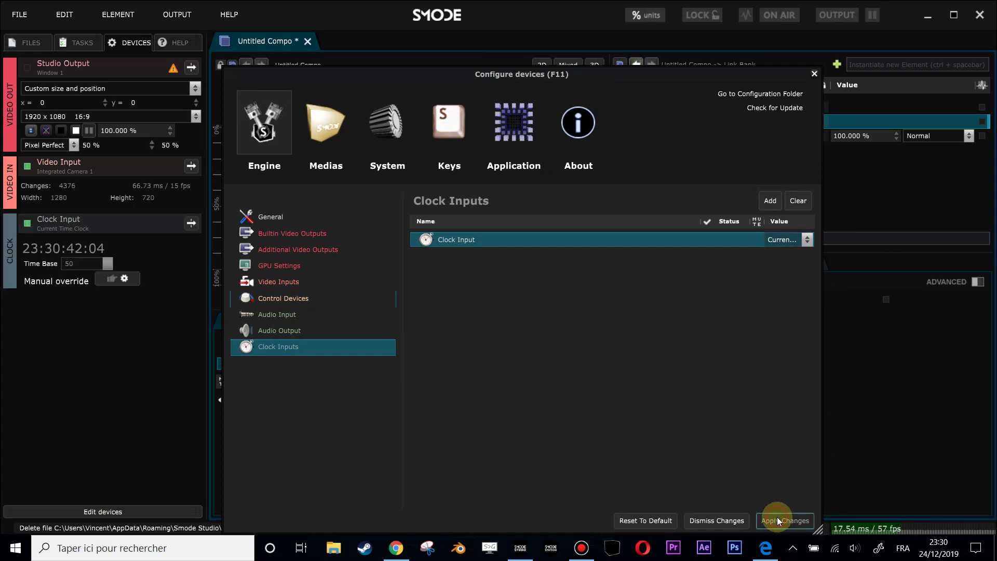
click(814, 74)
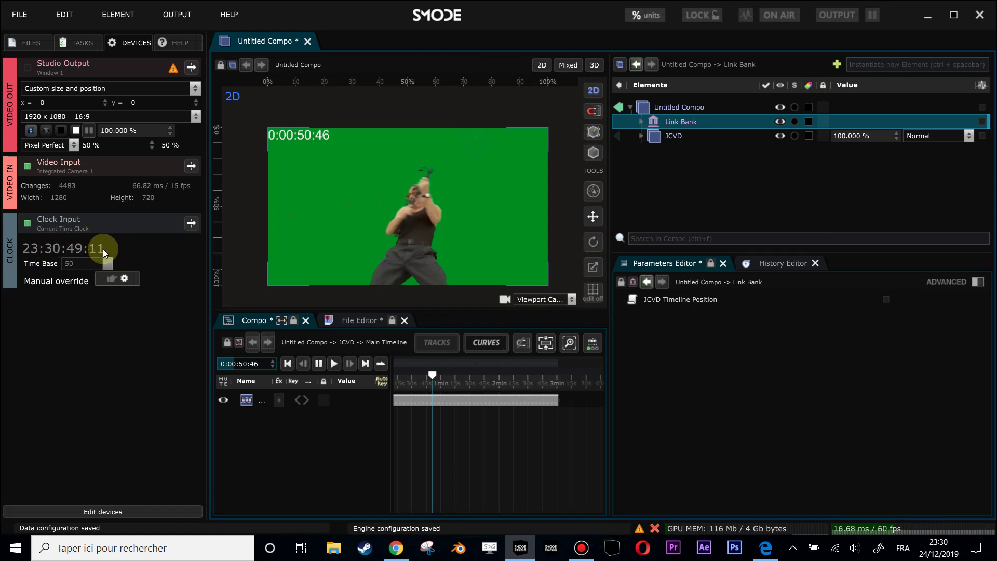
Expand the Link Bank, add a 2D Text layer to Untitled Compo and rename it Global Timecode
click(640, 137)
click(642, 135)
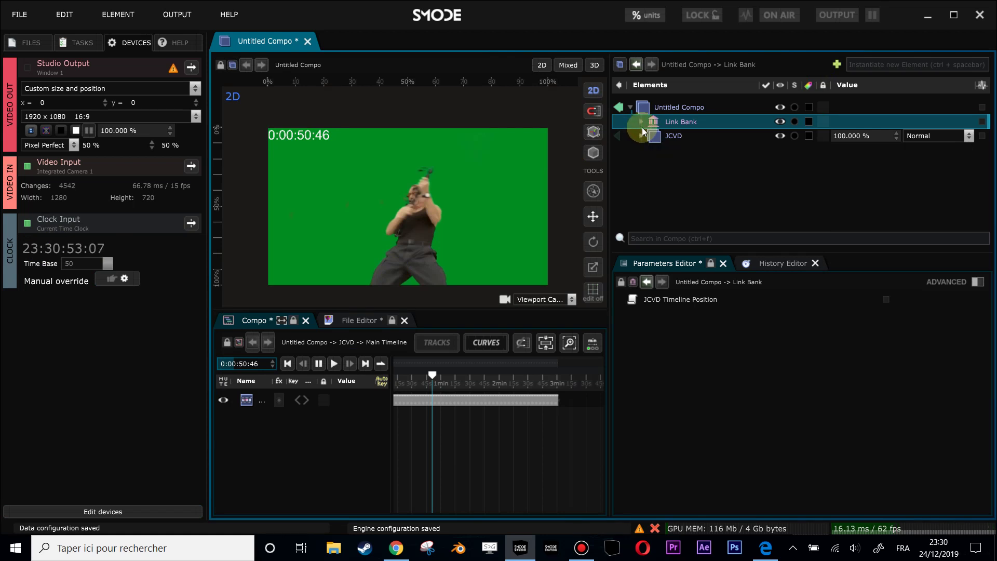
click(641, 125)
click(650, 136)
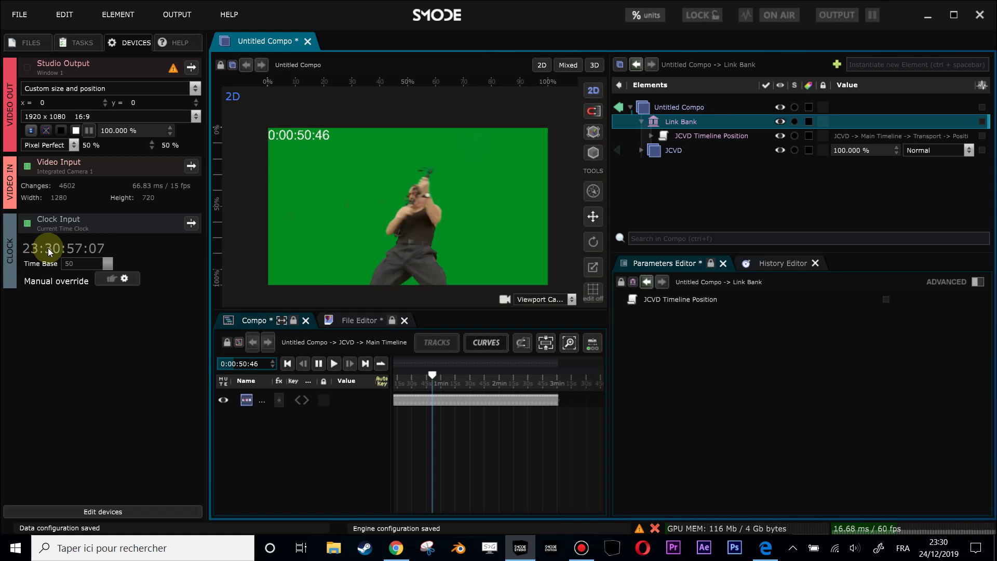
right_click(653, 171)
mouse_move(601, 204)
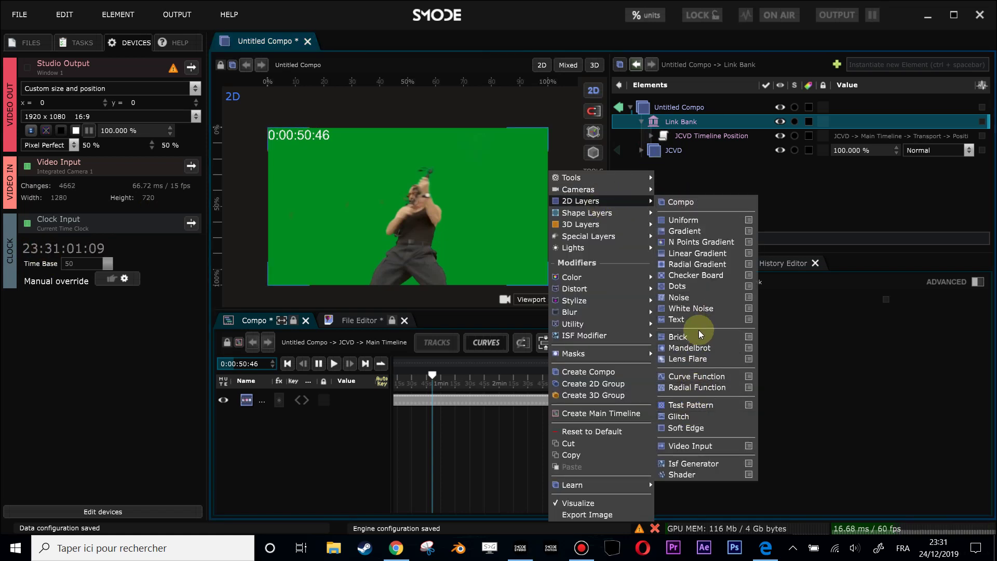
click(685, 319)
double_click(673, 166)
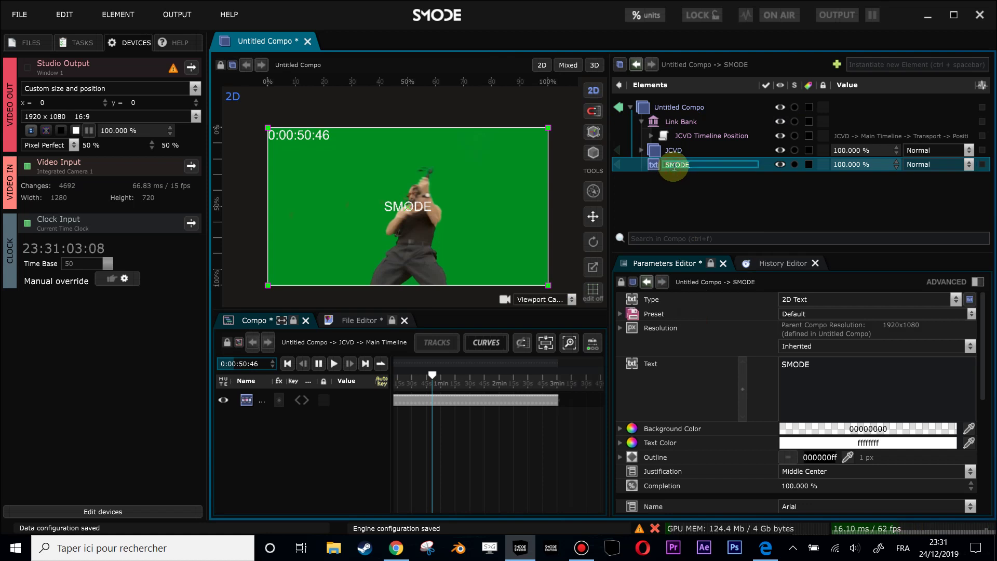
text(Global Timecode)
key(Return)
Set the Global Timecode text's justification to Top Center and its text color to red FF0000
scroll(791, 502, down, 3)
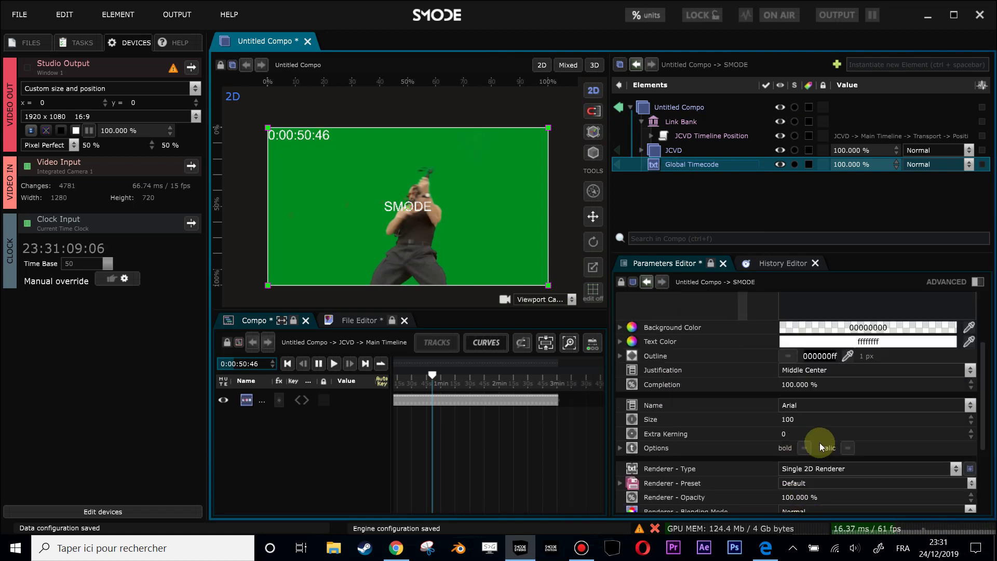
click(815, 372)
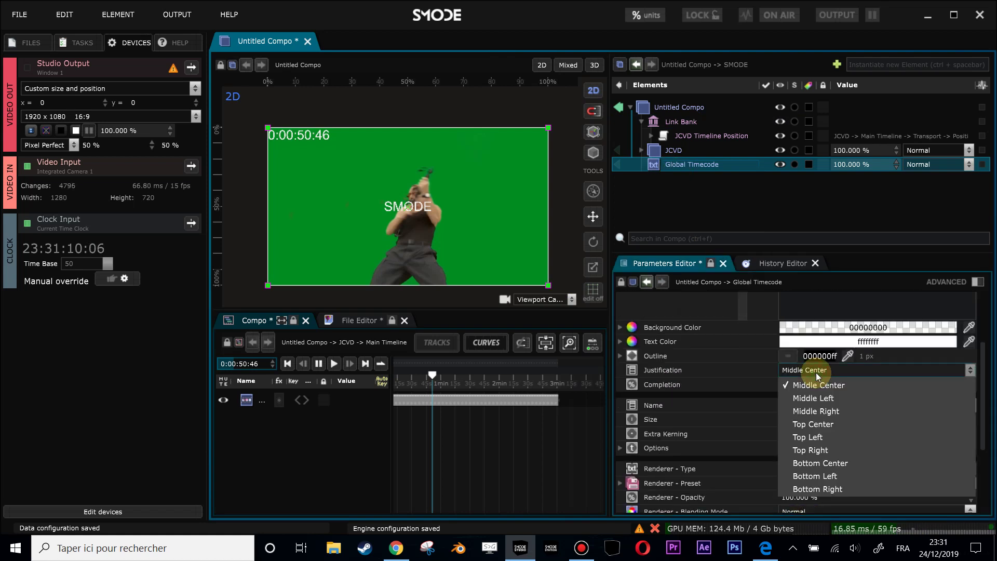
click(828, 429)
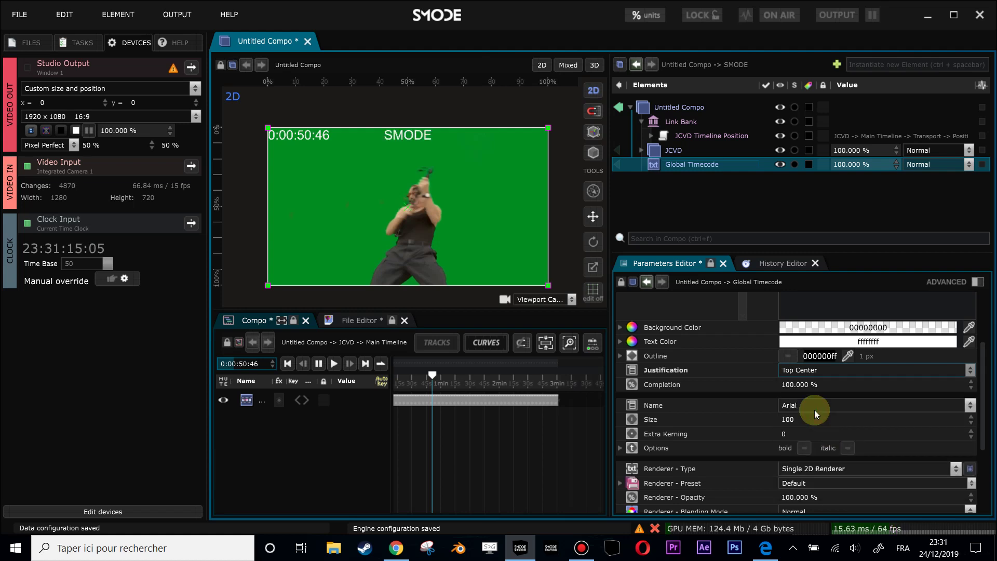
click(870, 345)
click(910, 357)
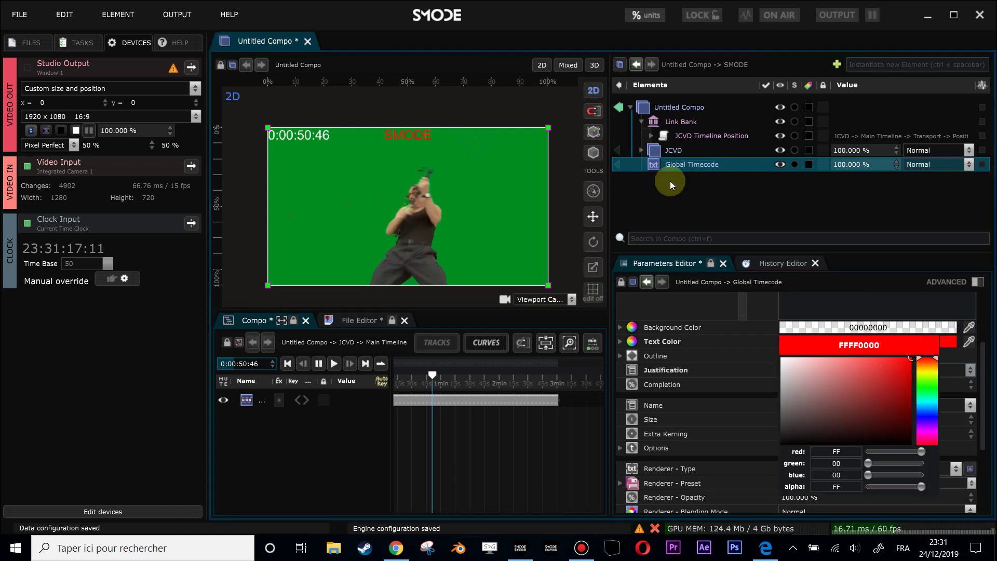
Add a new empty link to the Link Bank, below the JCVD Timeline Position link
click(652, 164)
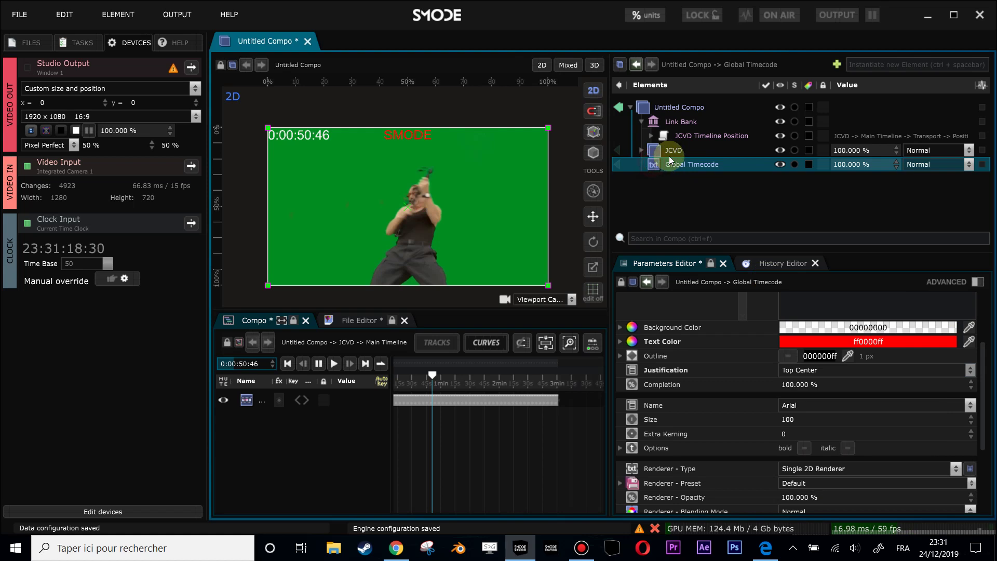
click(665, 123)
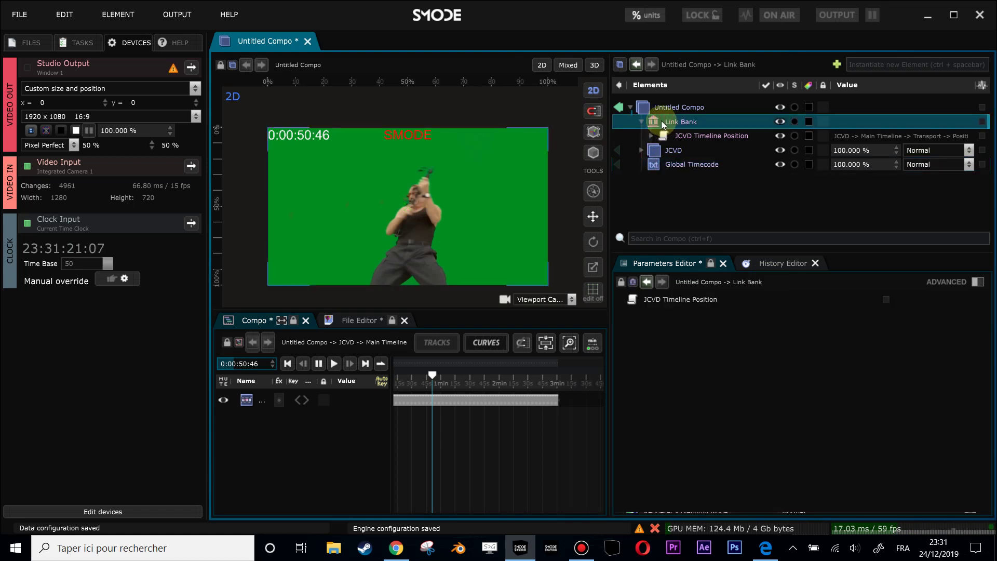
right_click(665, 122)
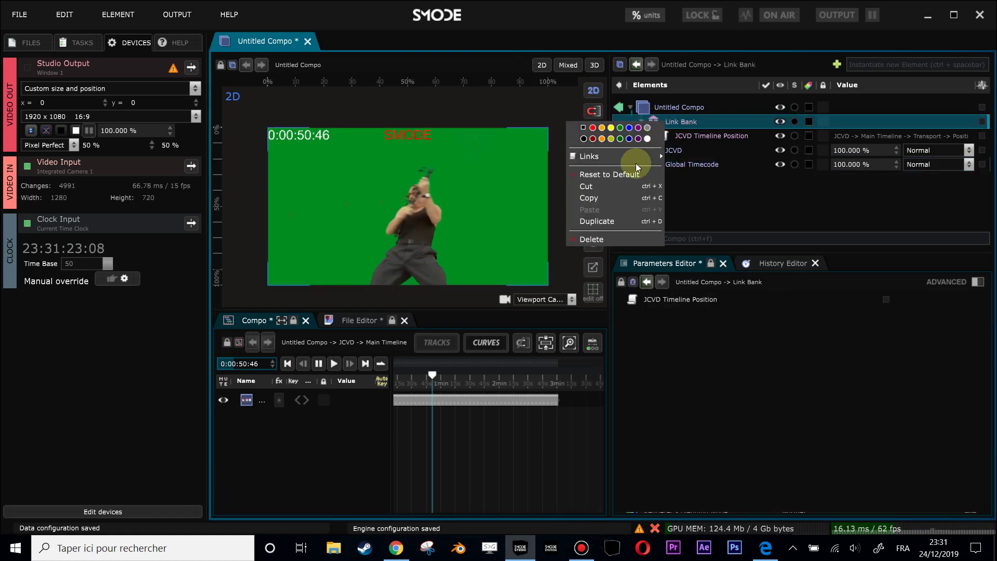
mouse_move(640, 160)
click(673, 156)
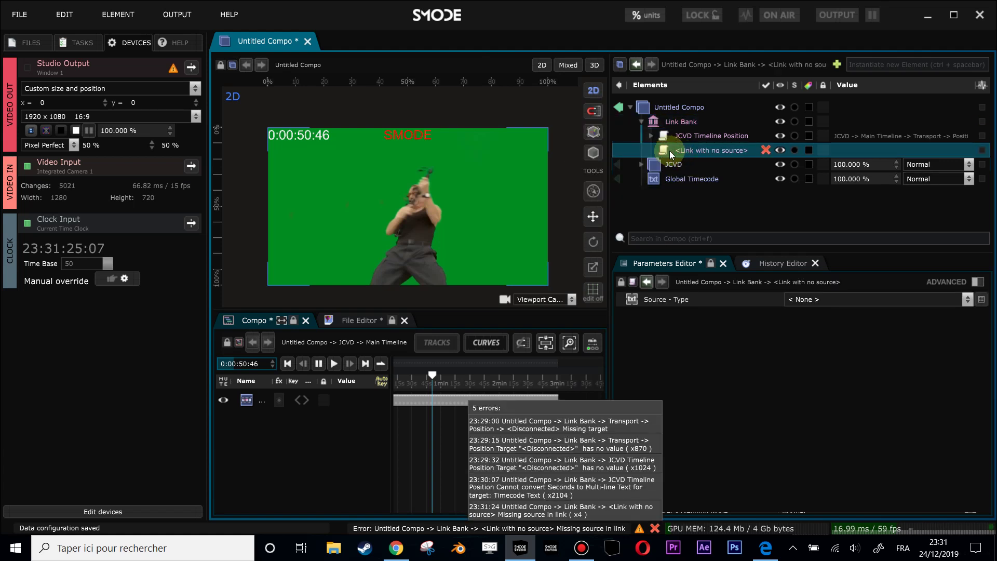
click(682, 136)
click(703, 150)
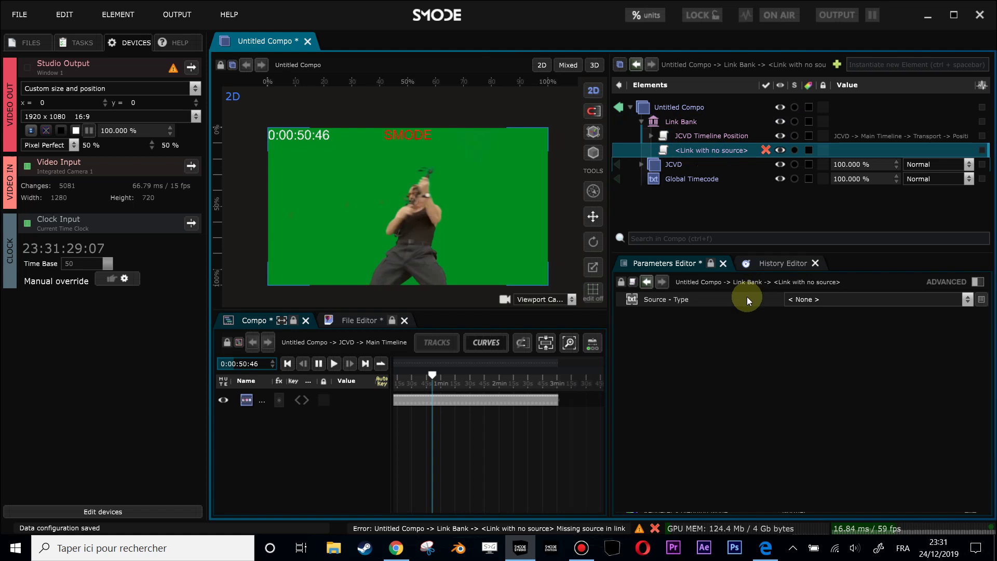
Set the new link's source type to Clock and its clock choice to Clock Input
click(804, 301)
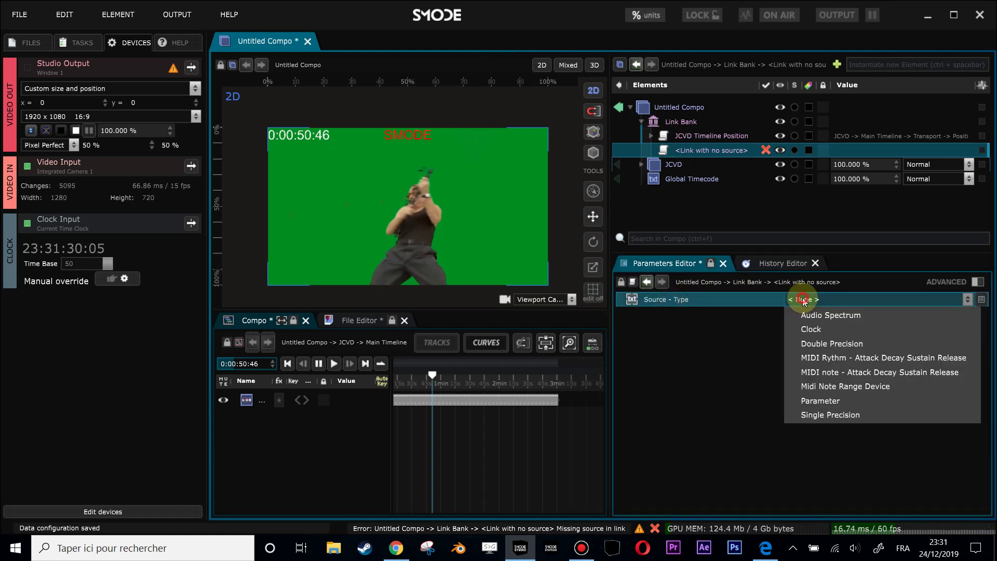
click(811, 329)
click(829, 314)
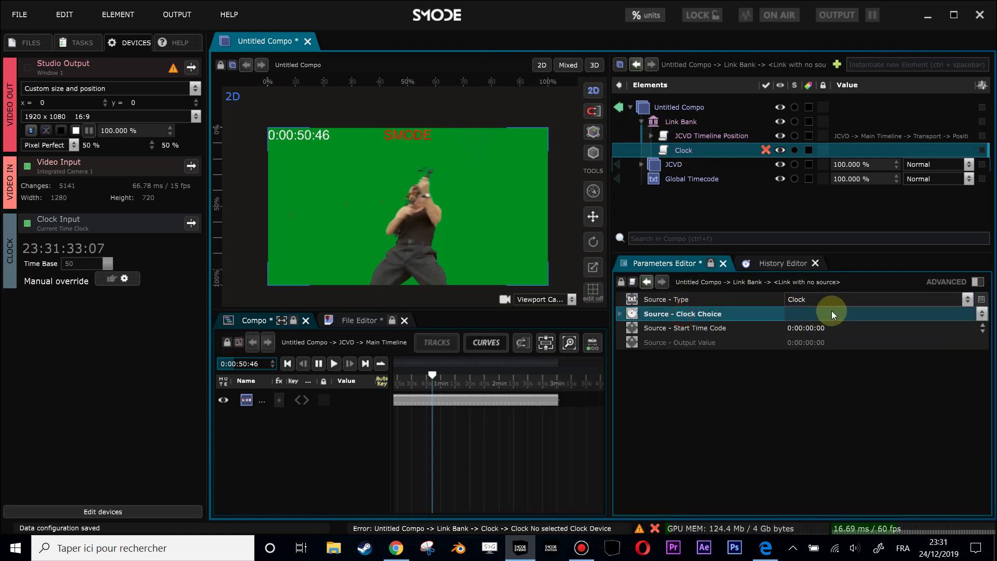
click(830, 331)
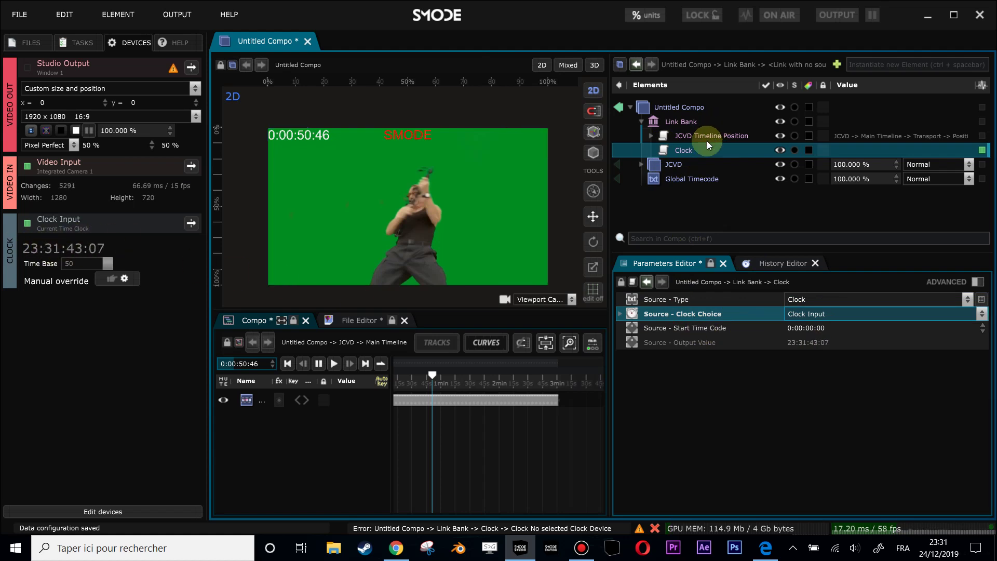
Review how the JCVD Timeline Position link is built, and create a parameter target under the Clock link
click(650, 136)
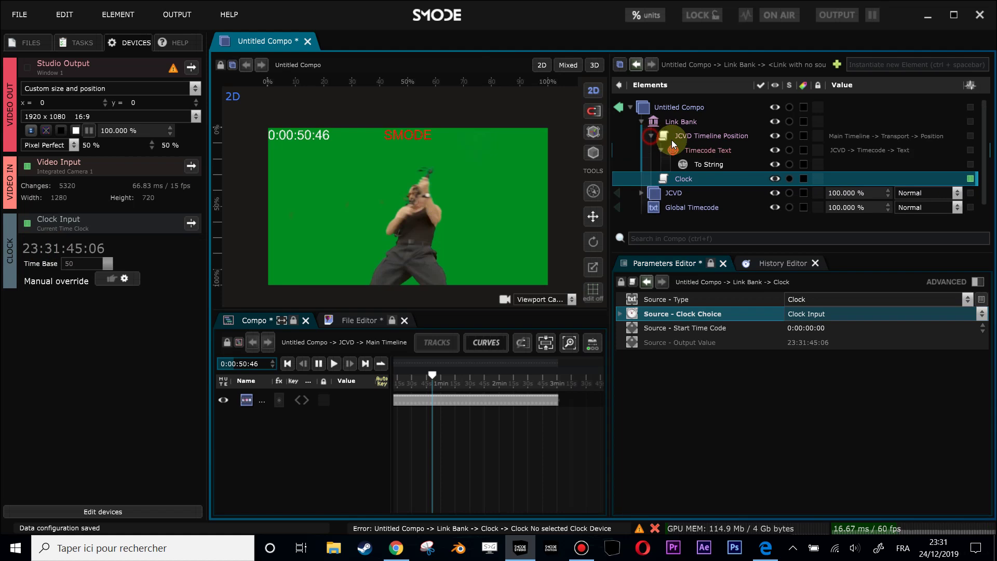
click(660, 150)
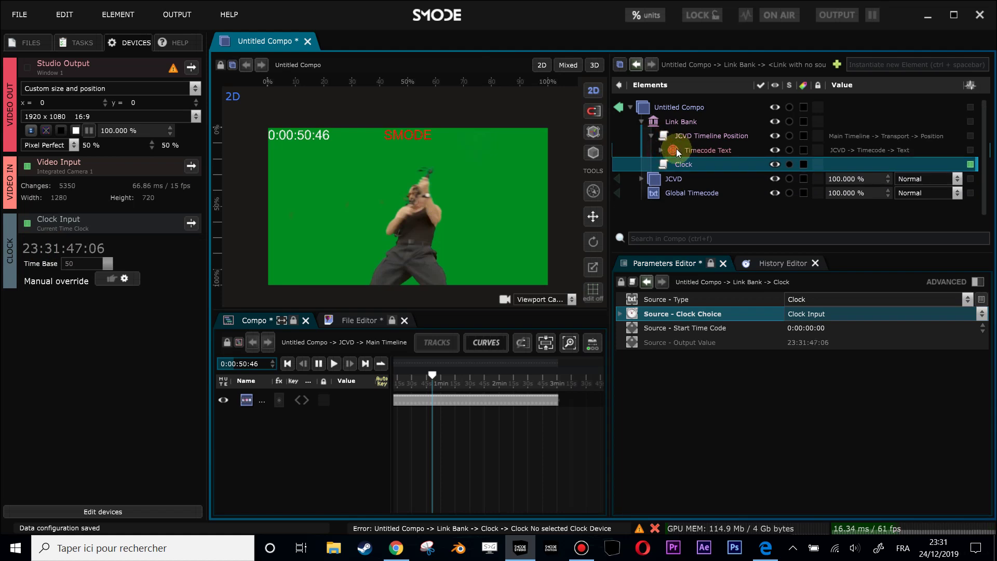
click(650, 135)
right_click(664, 151)
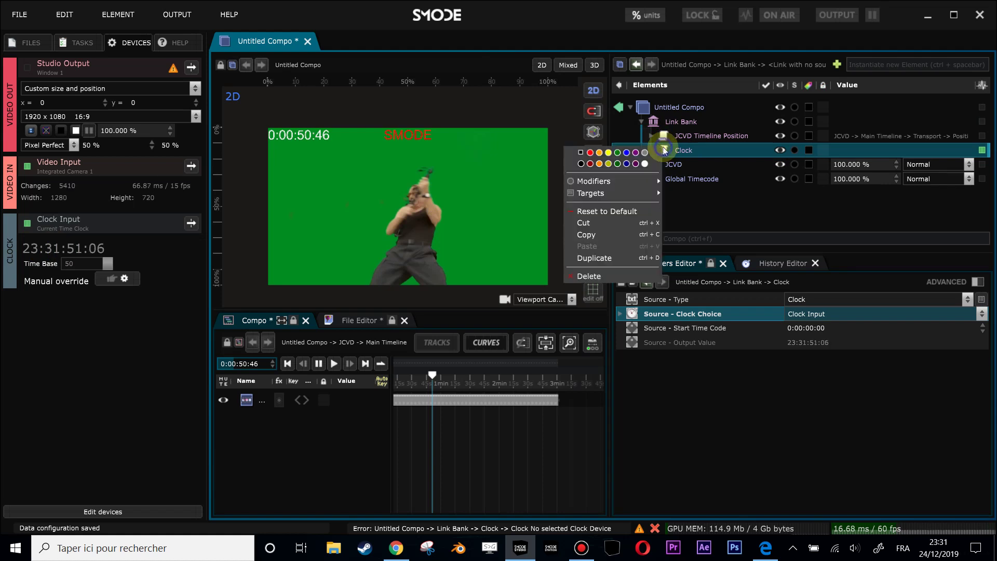
mouse_move(644, 179)
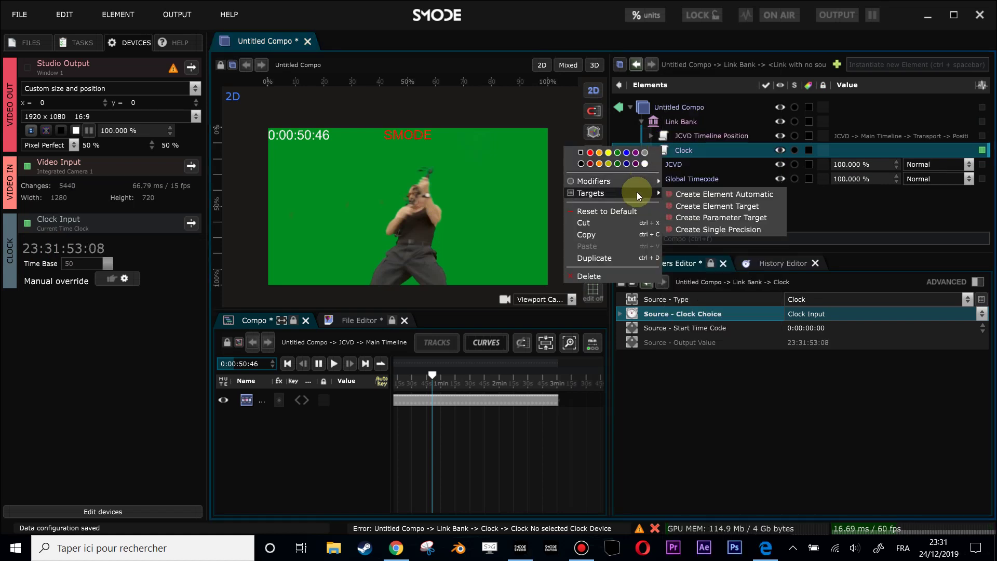
click(719, 218)
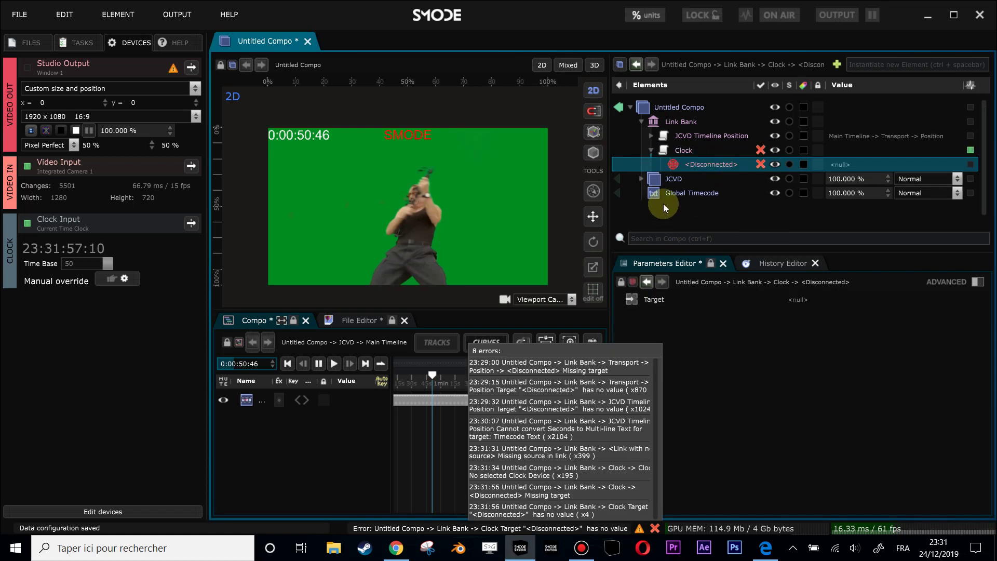
Connect the Global Timecode layer's Text parameter to the Clock link's disconnected target
click(666, 196)
scroll(676, 441, down, 2)
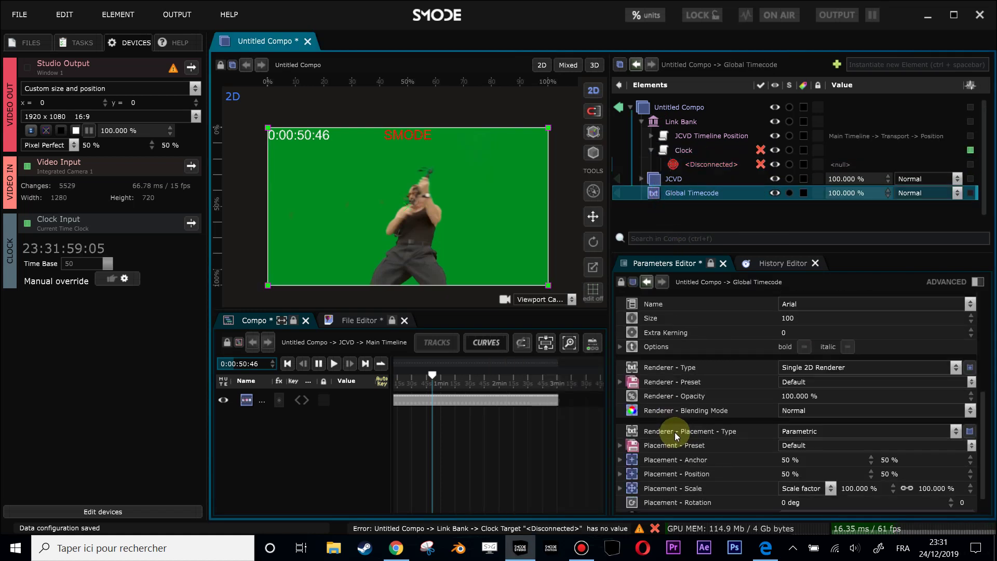
scroll(674, 432, up, 5)
drag(647, 341, 880, 164)
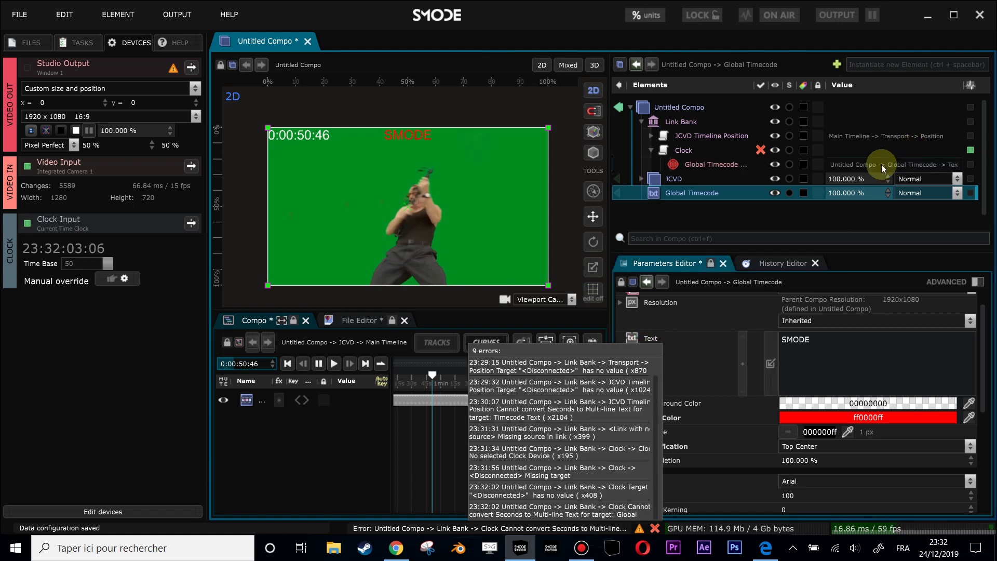
Copy the To String modifier from the JCVD Timecode Text target onto the Clock link's Global Timecode Text target
click(651, 135)
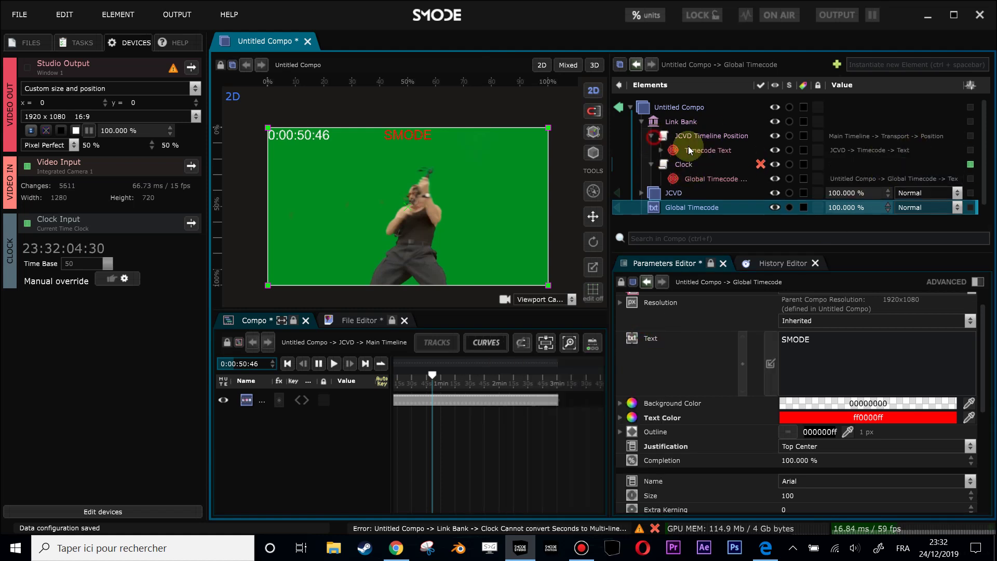
click(661, 150)
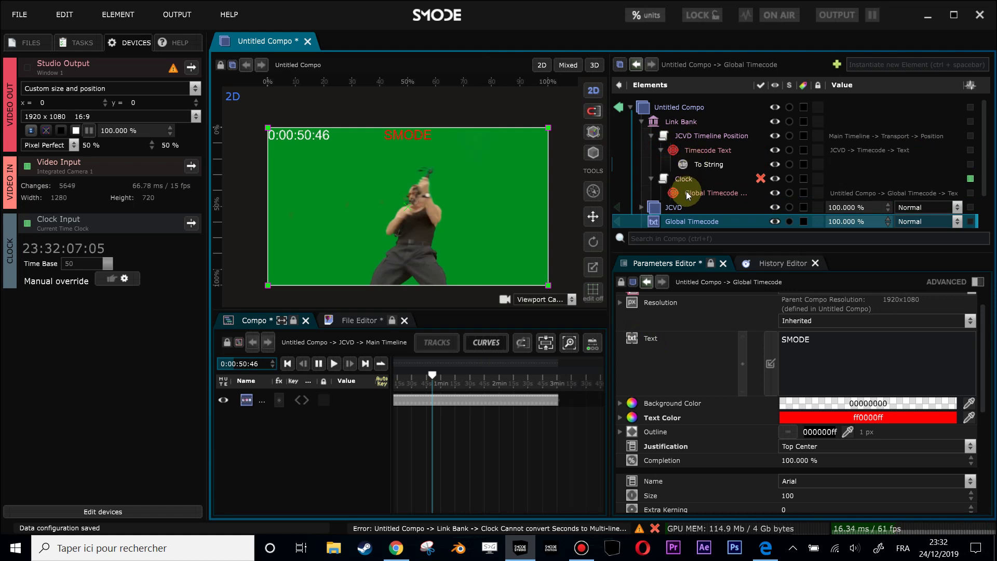
click(687, 192)
click(690, 164)
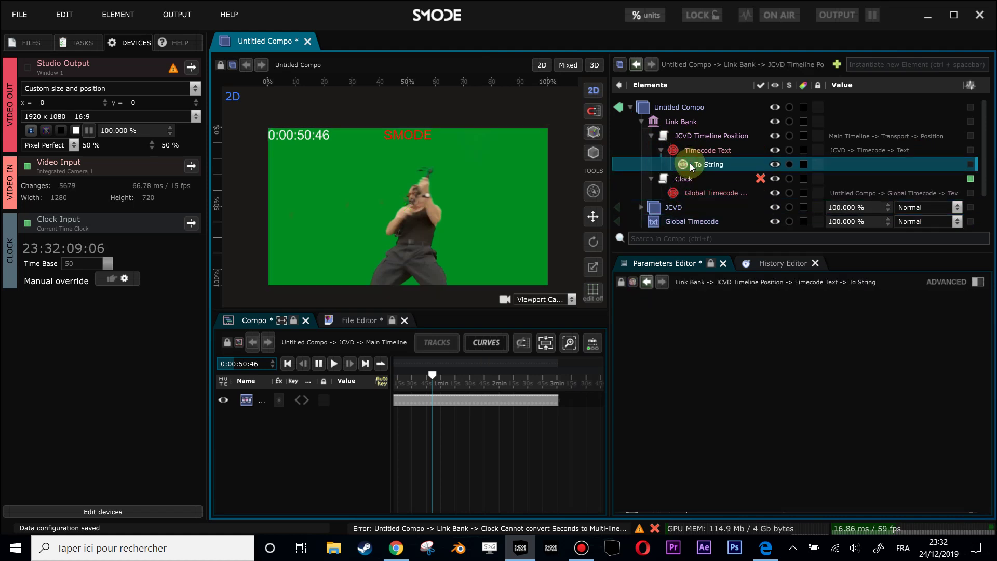
drag(689, 163, 690, 195)
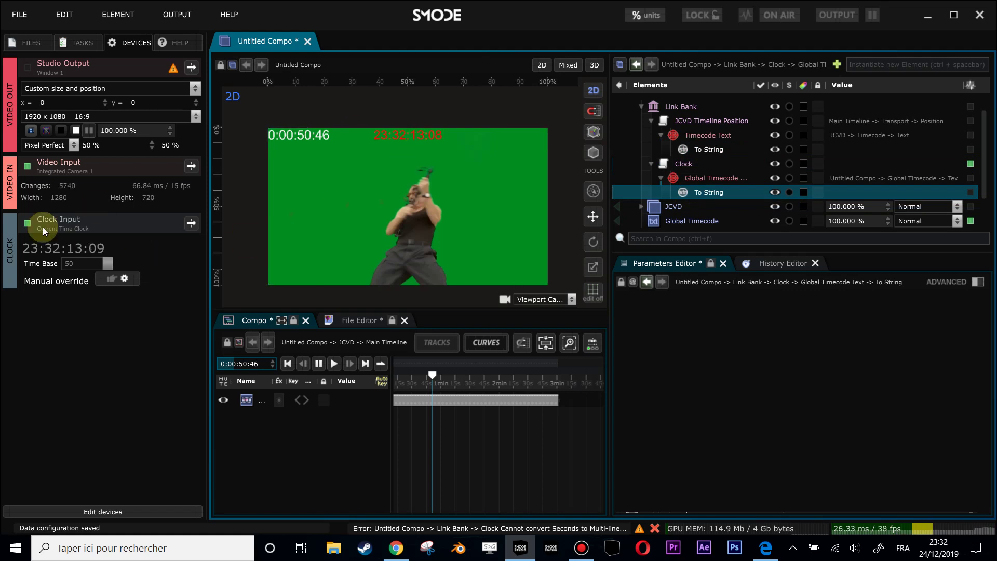
Compare the displayed global timecode with the system clock, and collapse the JCVD Timeline Position and Clock links
scroll(362, 178, up, 2)
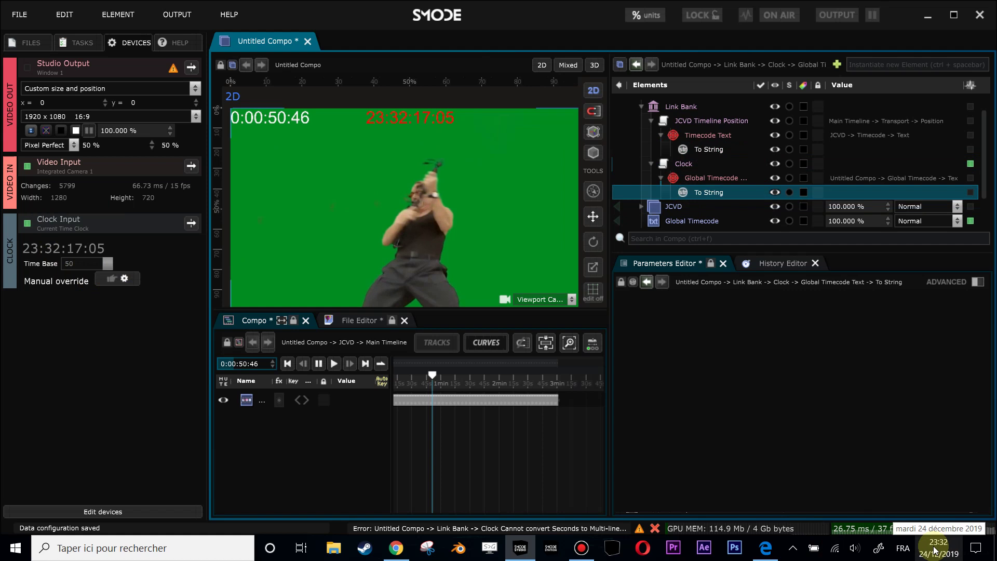
scroll(394, 156, down, 1)
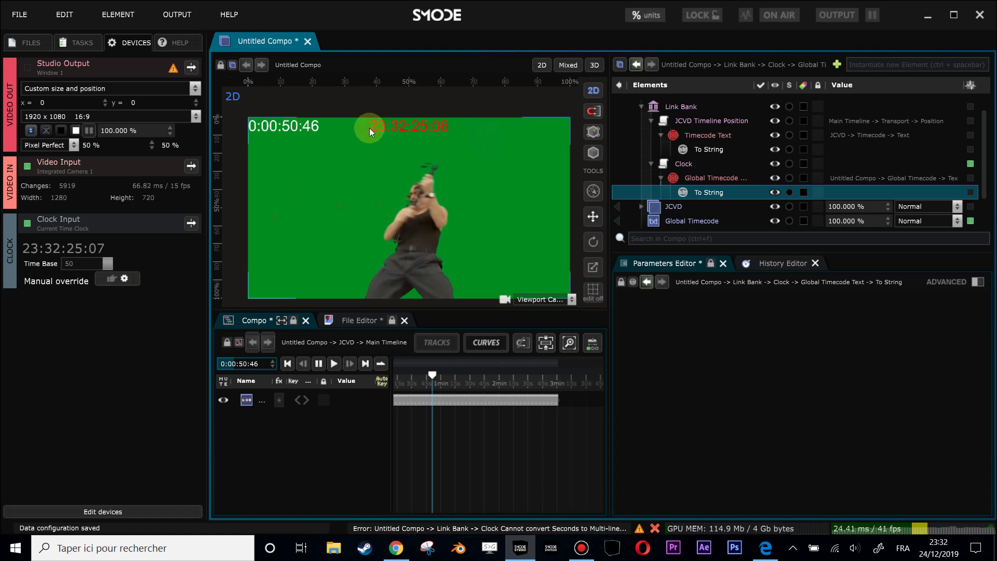
scroll(649, 143, up, 1)
click(649, 136)
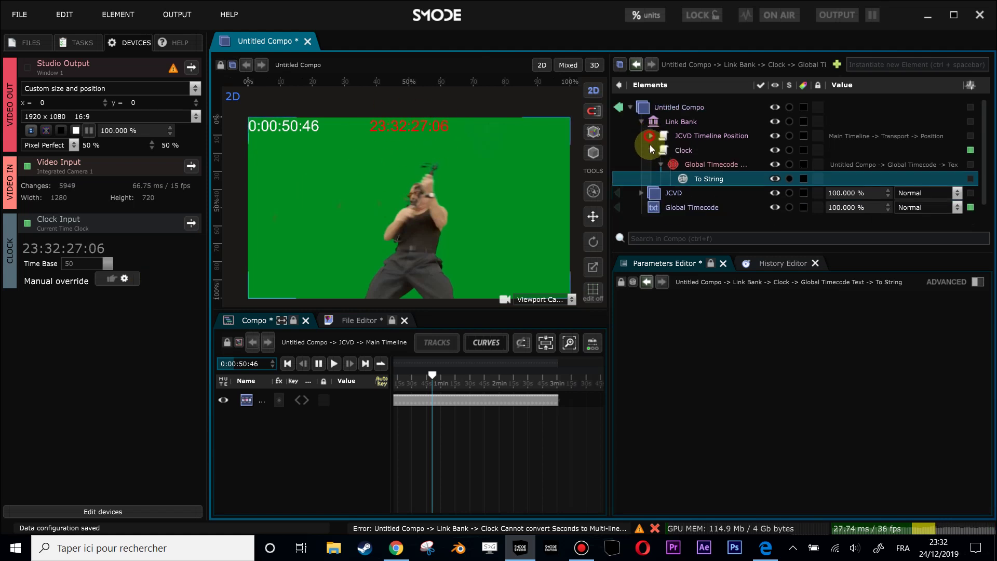
click(650, 148)
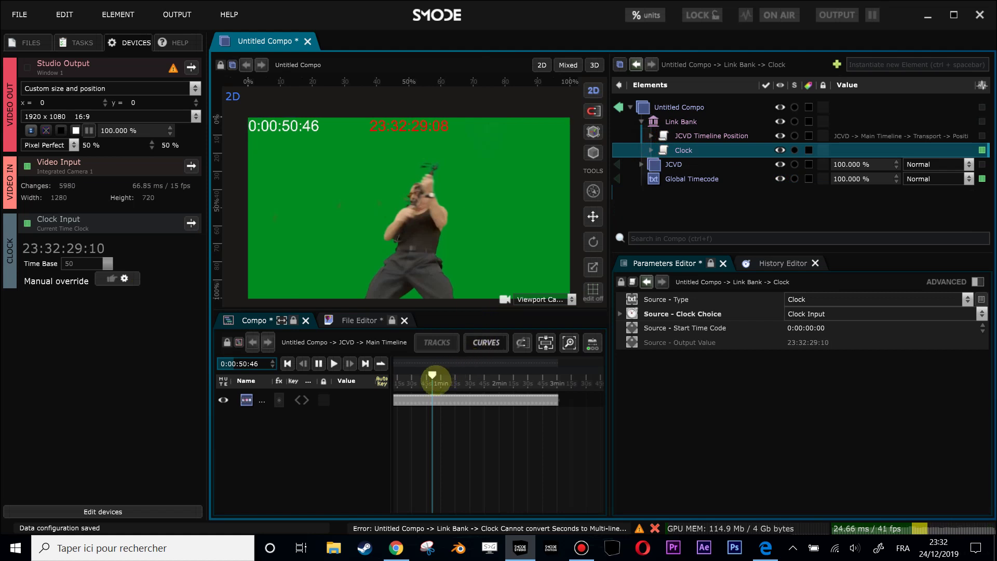
Scrub the JCVD timeline to 0:02:14:35 to check the linked timecode, and bring up the media file browser
scroll(474, 427, up, 2)
click(650, 137)
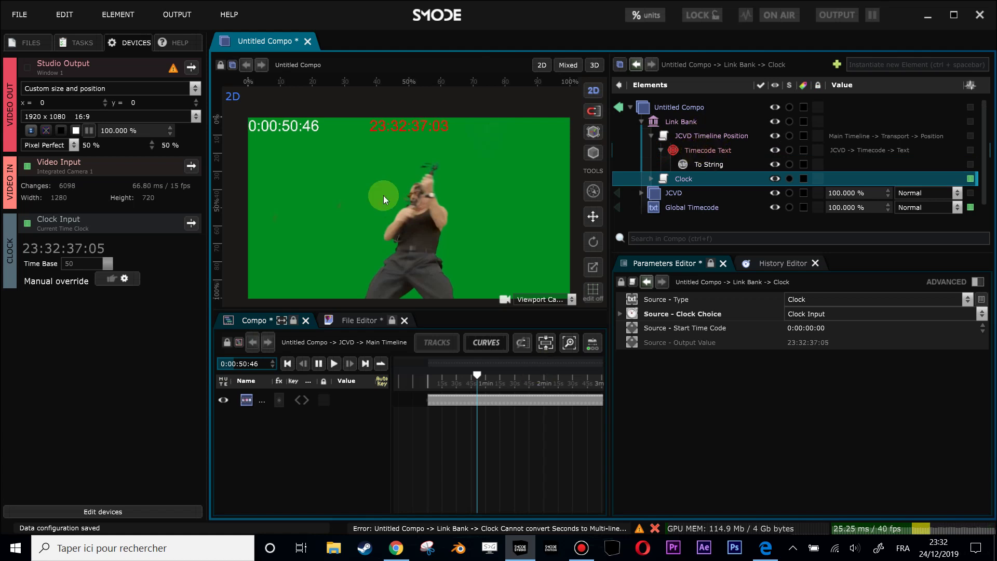
scroll(518, 431, right, 2)
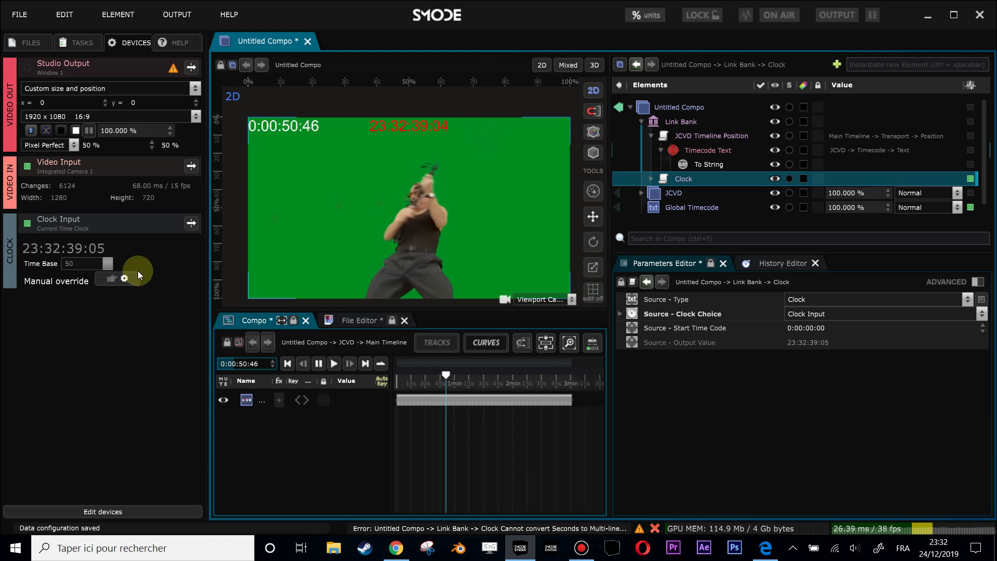
drag(208, 236, 159, 236)
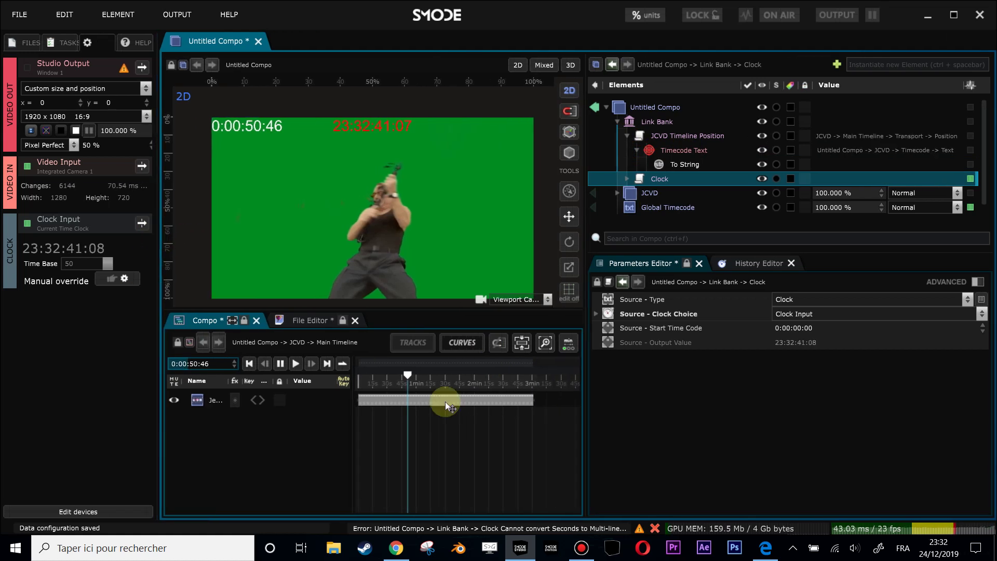
drag(451, 402, 508, 383)
click(16, 46)
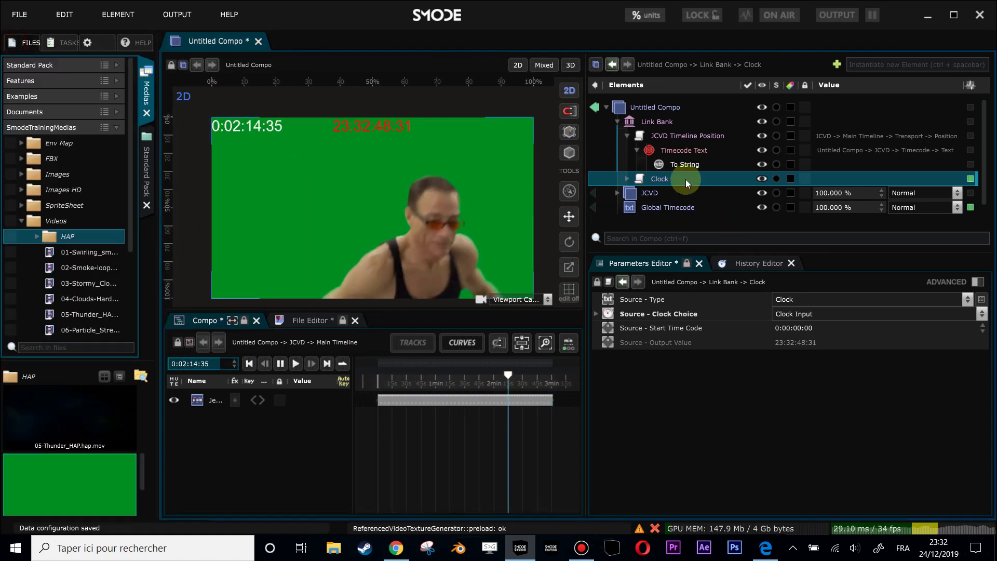
Add a To Real modifier to the JCVD link's Timecode Text target, ordered below To String
click(662, 150)
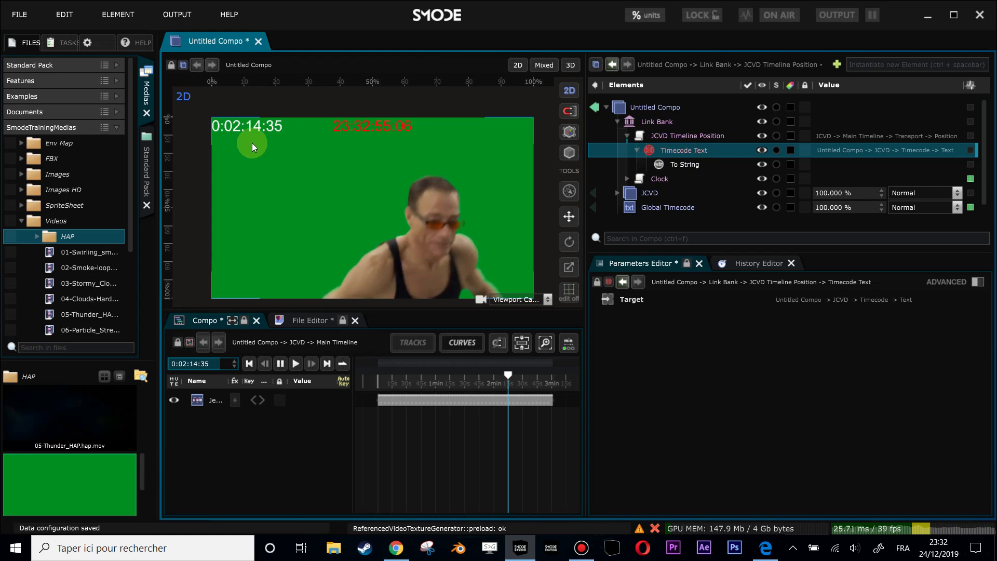
right_click(662, 149)
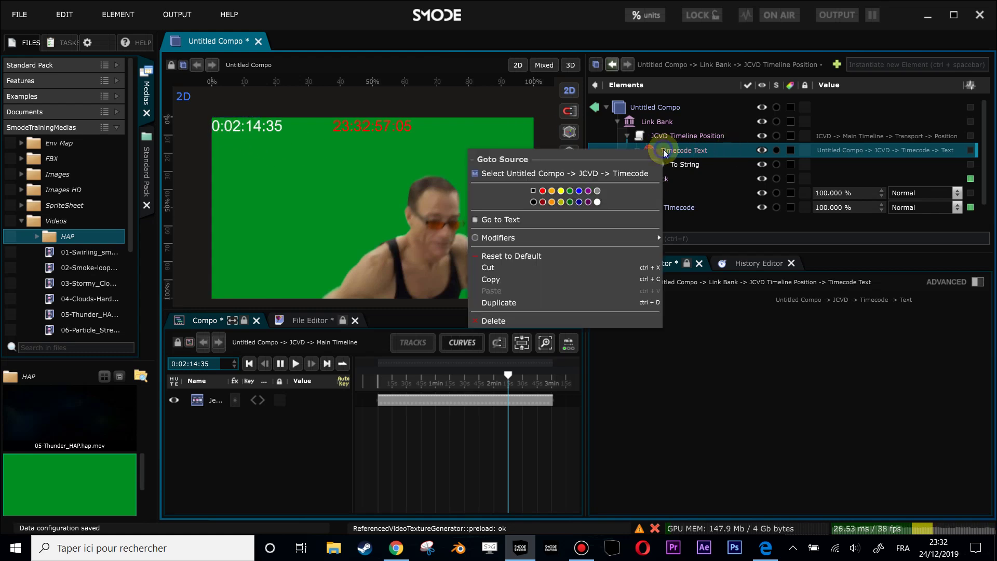
mouse_move(577, 239)
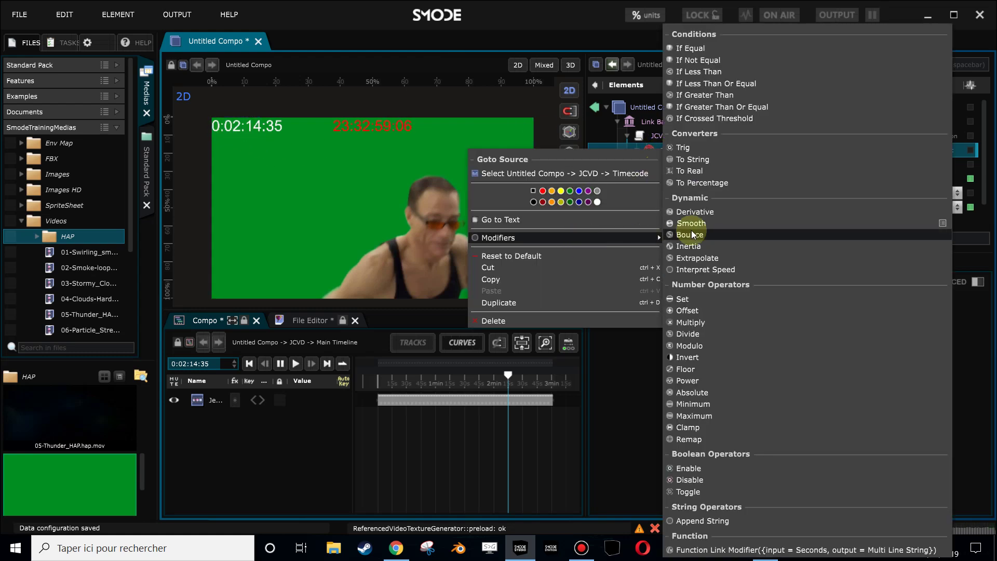
click(700, 172)
drag(666, 178, 667, 165)
click(673, 164)
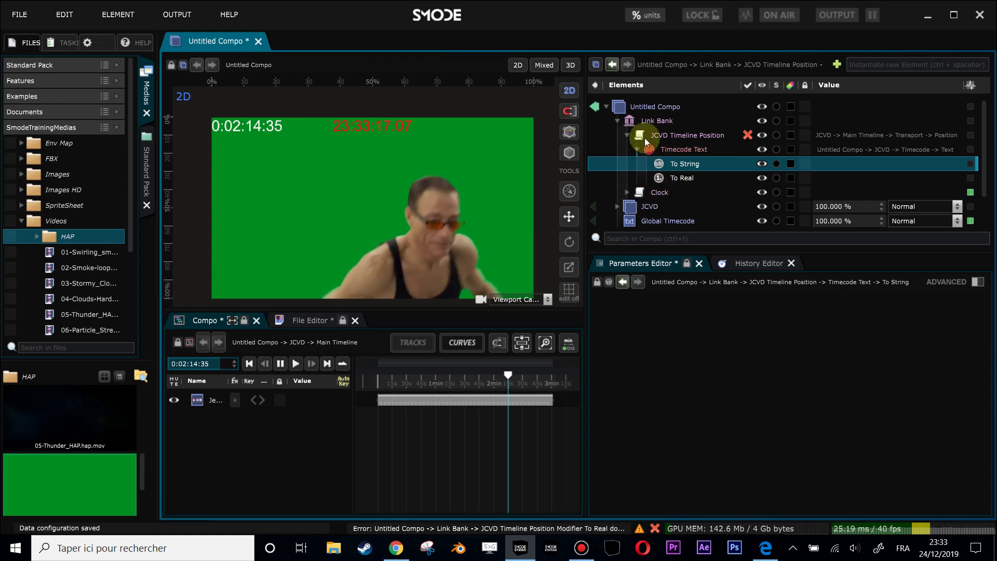
Review the JCVD Timeline Position link's source, its Timecode Text target, and the To String and To Real modifiers
click(658, 135)
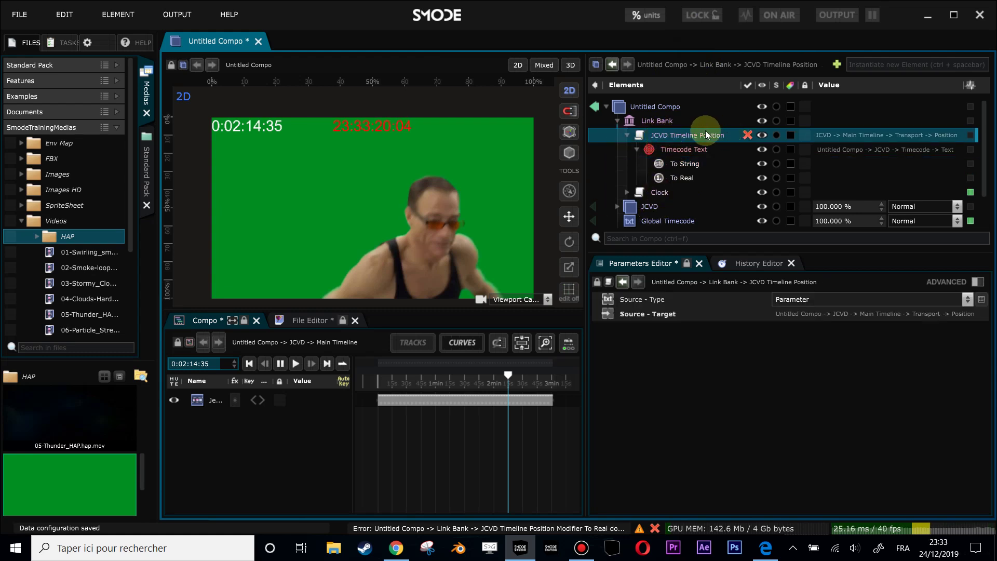
click(673, 150)
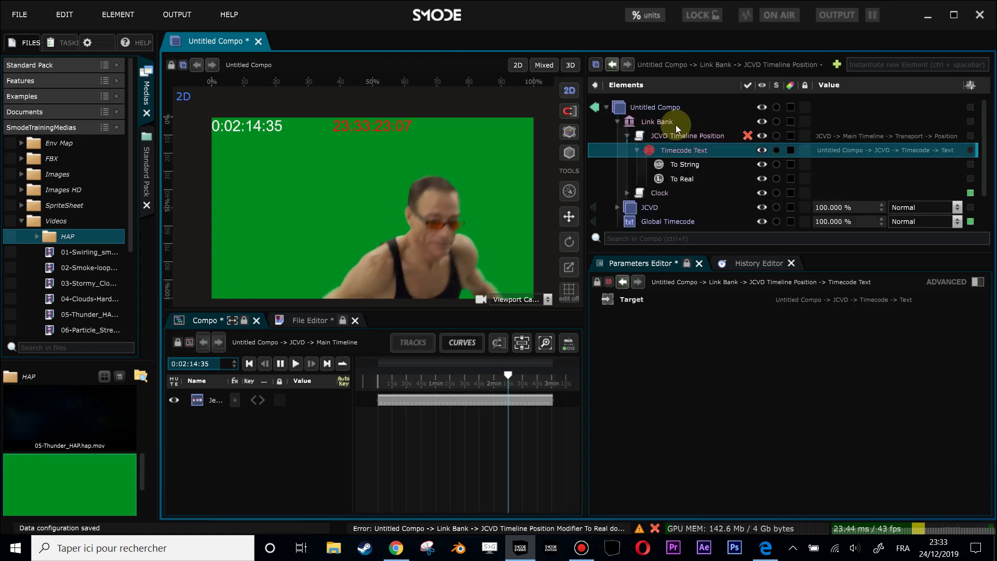
click(678, 165)
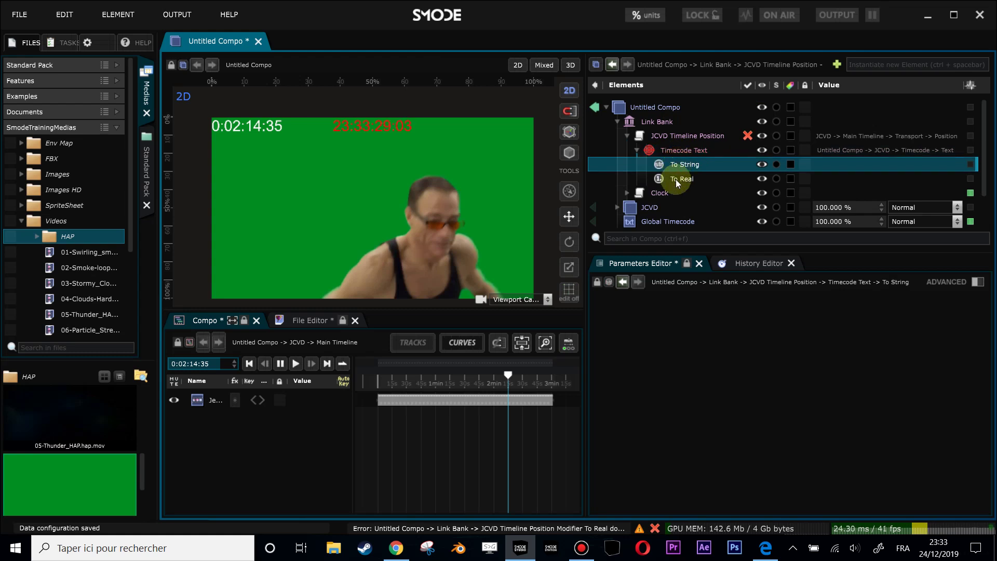
click(675, 179)
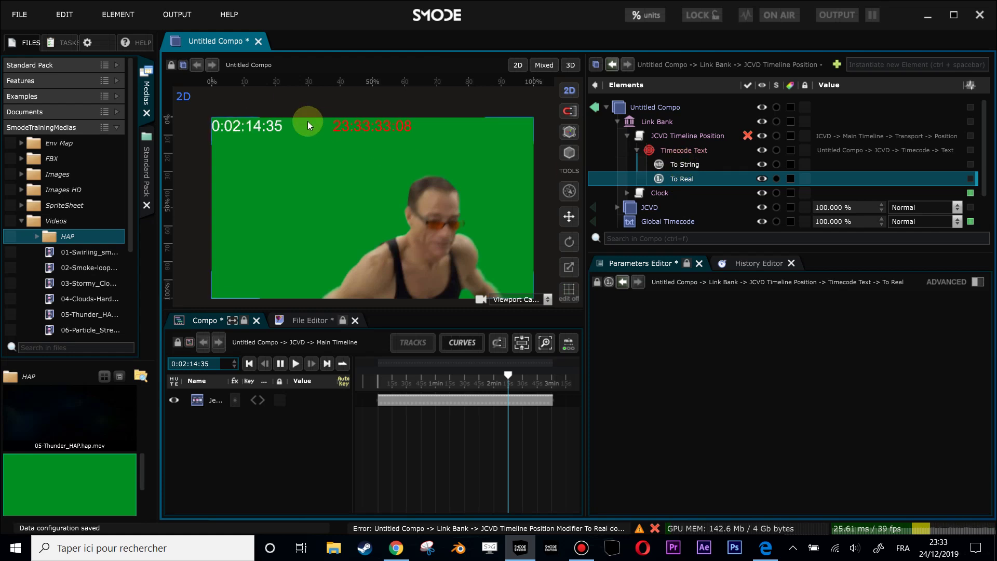
Move the To Real modifier above To String in the JCVD link's Timecode Text target
mouse_move(687, 177)
mouse_down()
mouse_move(683, 155)
mouse_move(683, 164)
mouse_up()
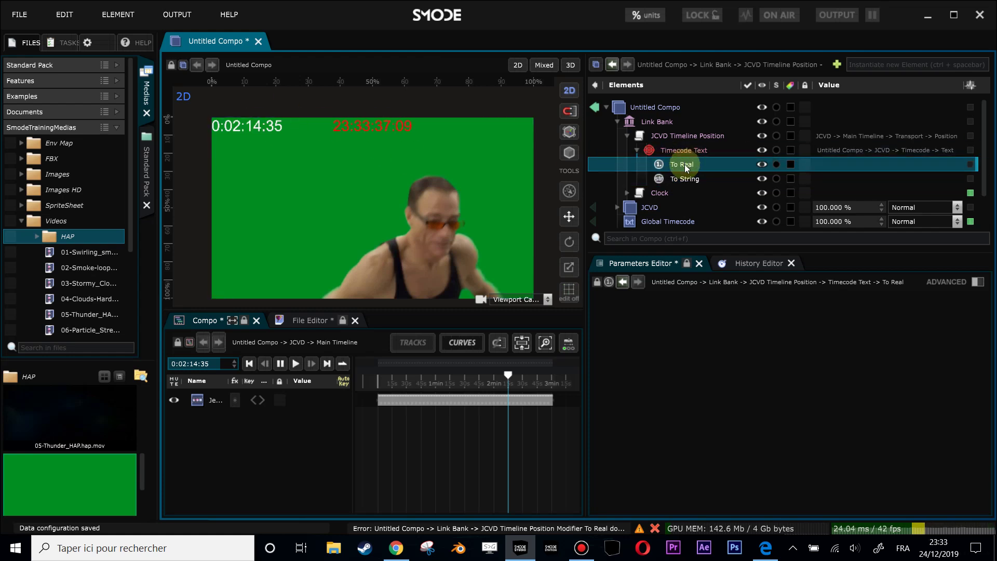
click(678, 151)
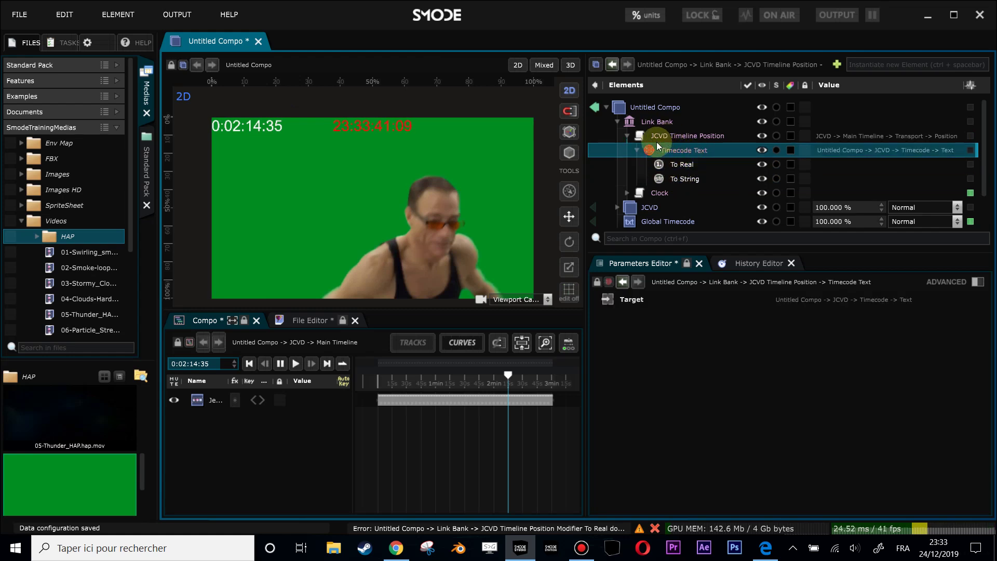
click(678, 166)
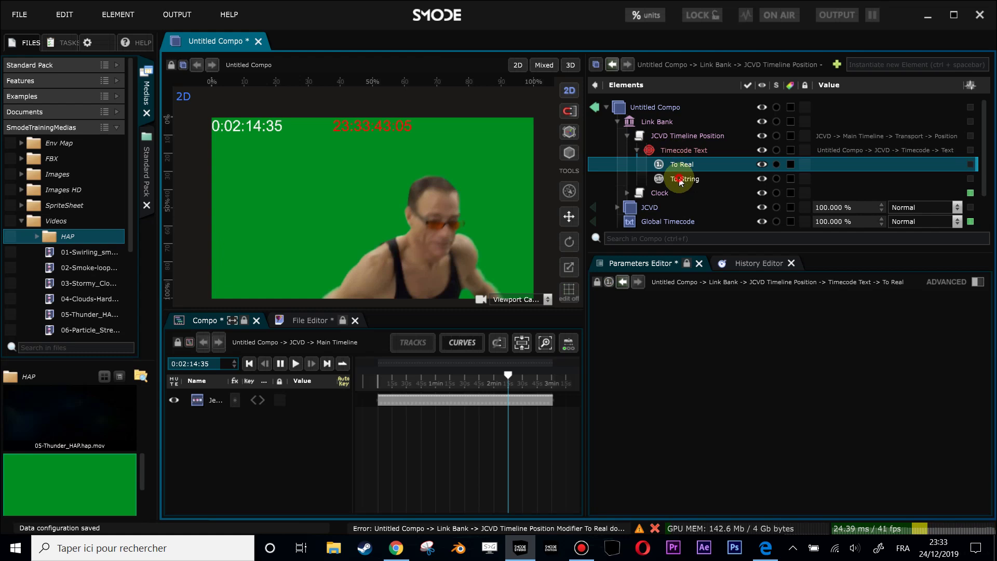
click(679, 180)
Scrub the JCVD timeline to 0:03:00:47 to check the converted text, and look at the engine's frame rate options
drag(482, 384, 552, 375)
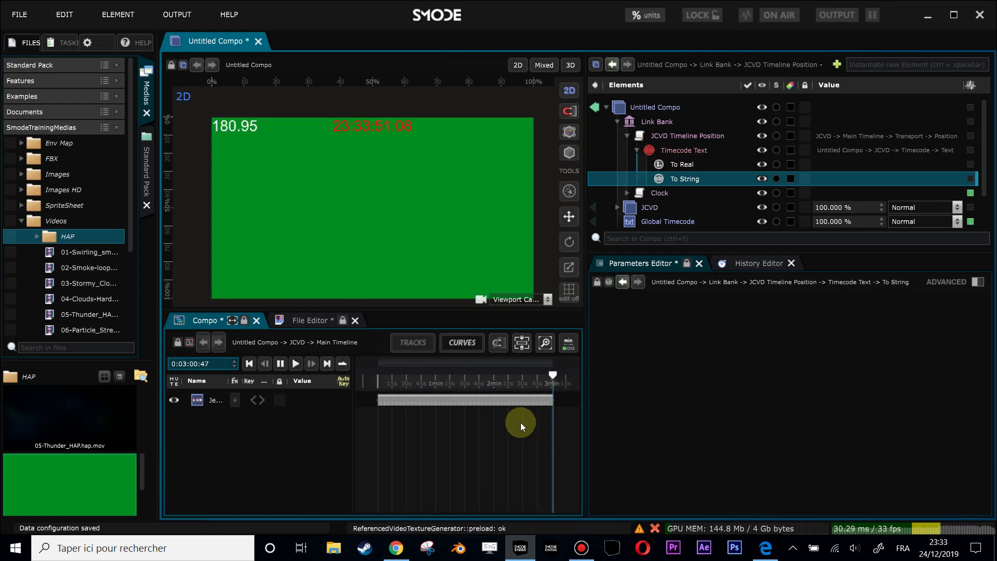
scroll(523, 424, up, 3)
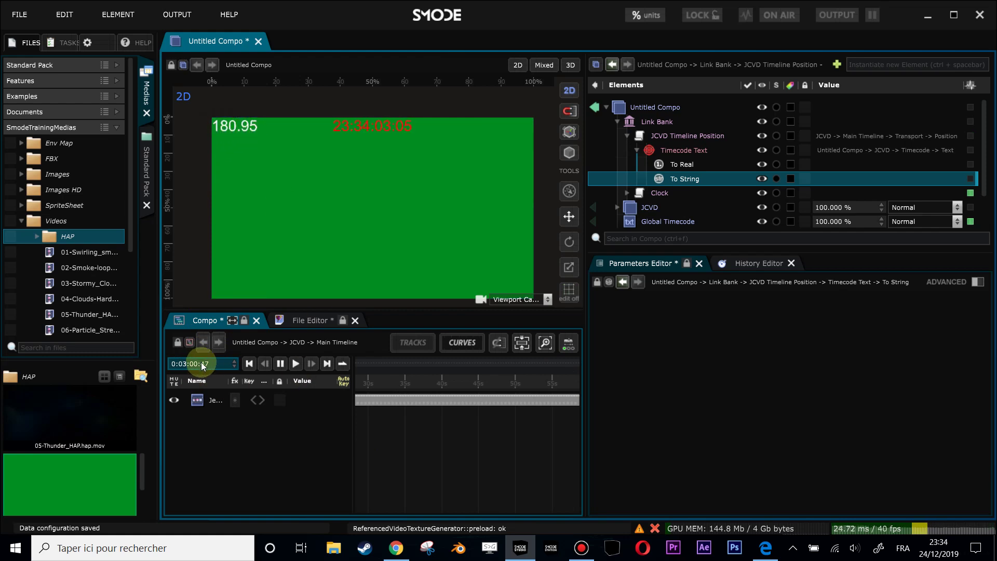
click(658, 107)
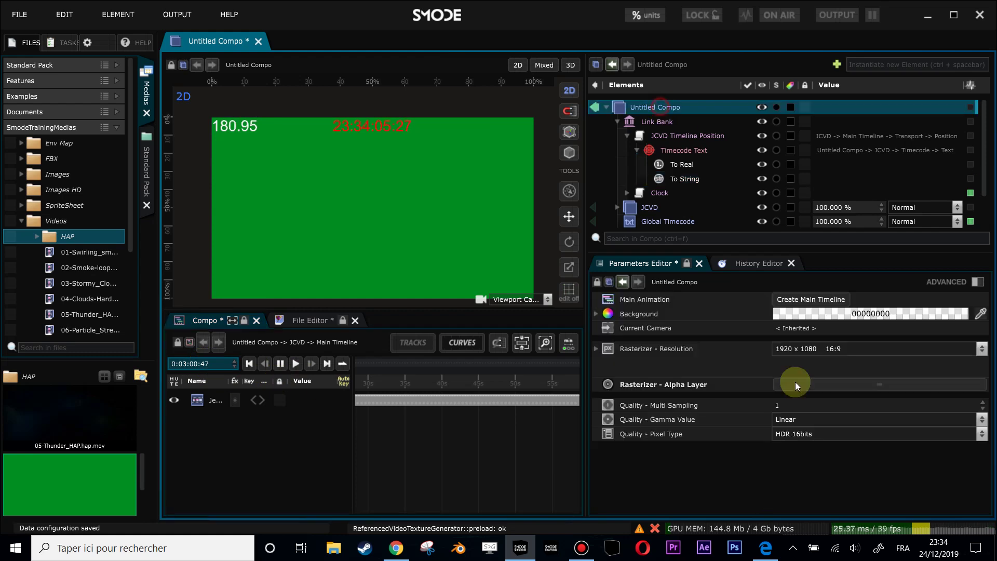
click(917, 529)
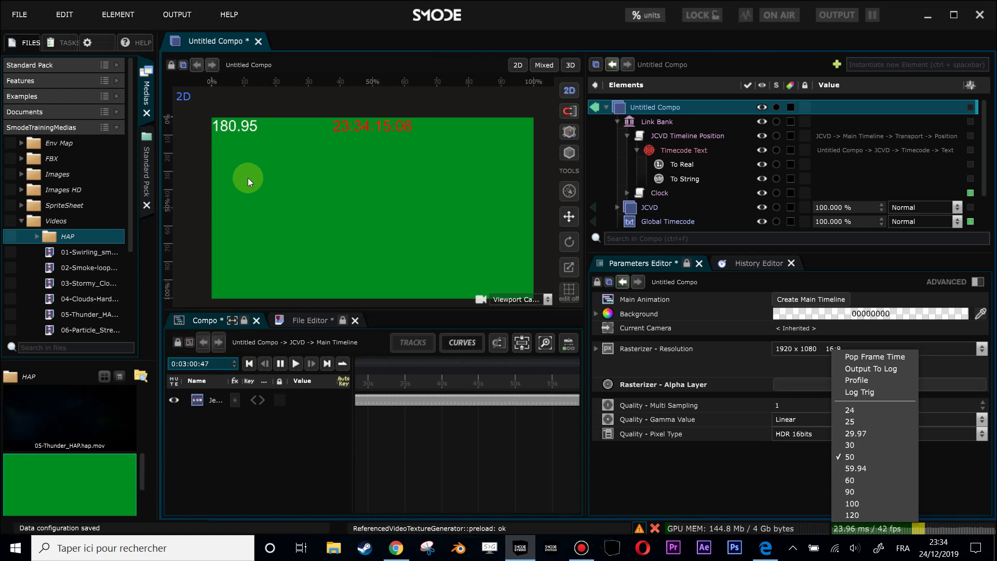
click(257, 133)
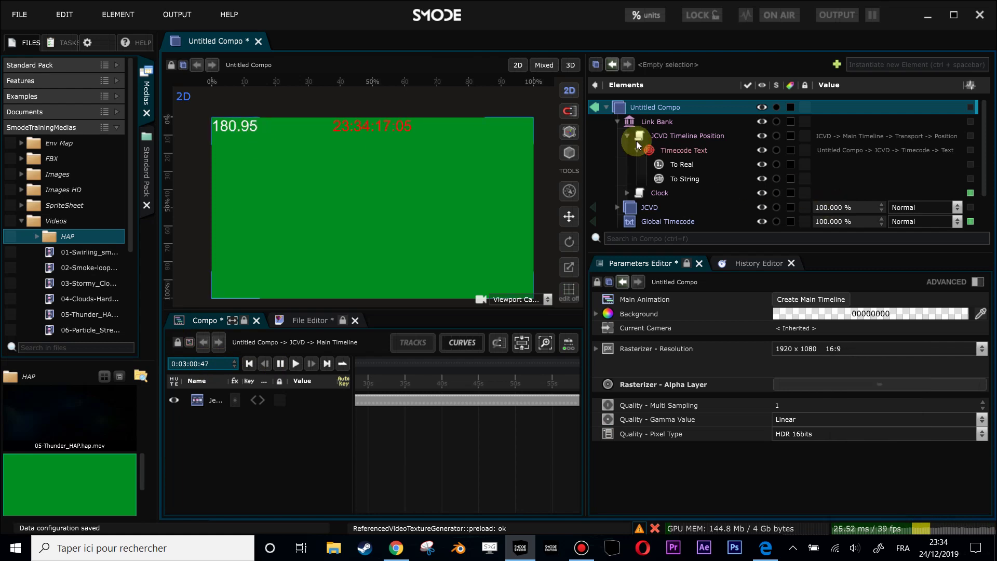
Add a Multiply modifier with a factor of -1 between To Real and To String on the Timecode Text target
right_click(653, 151)
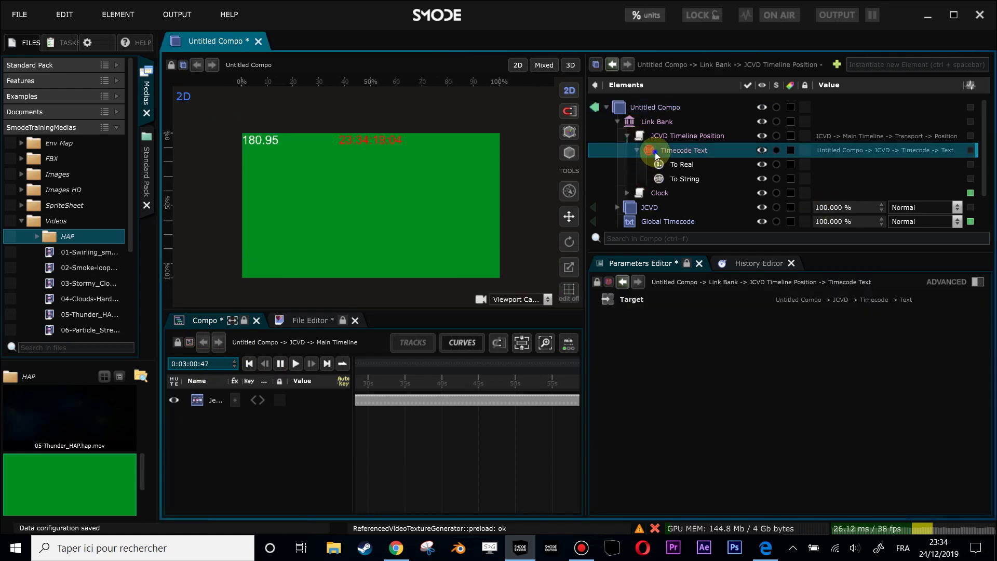
mouse_move(559, 242)
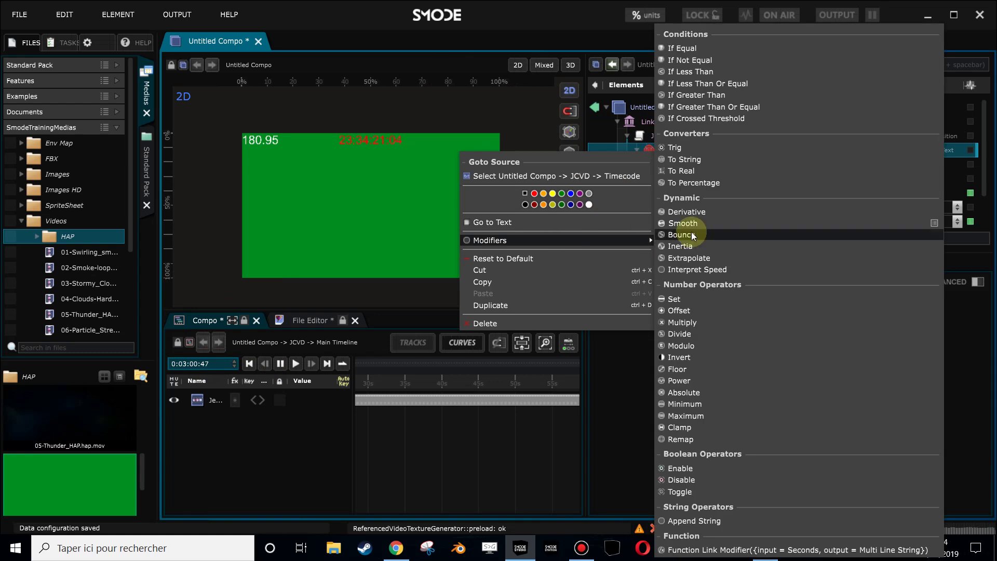
click(711, 322)
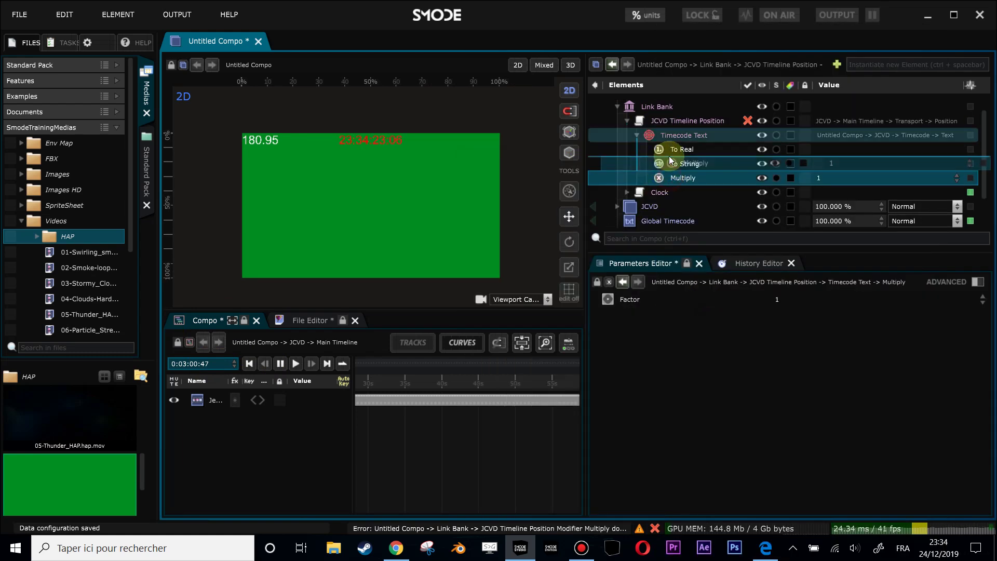
double_click(856, 165)
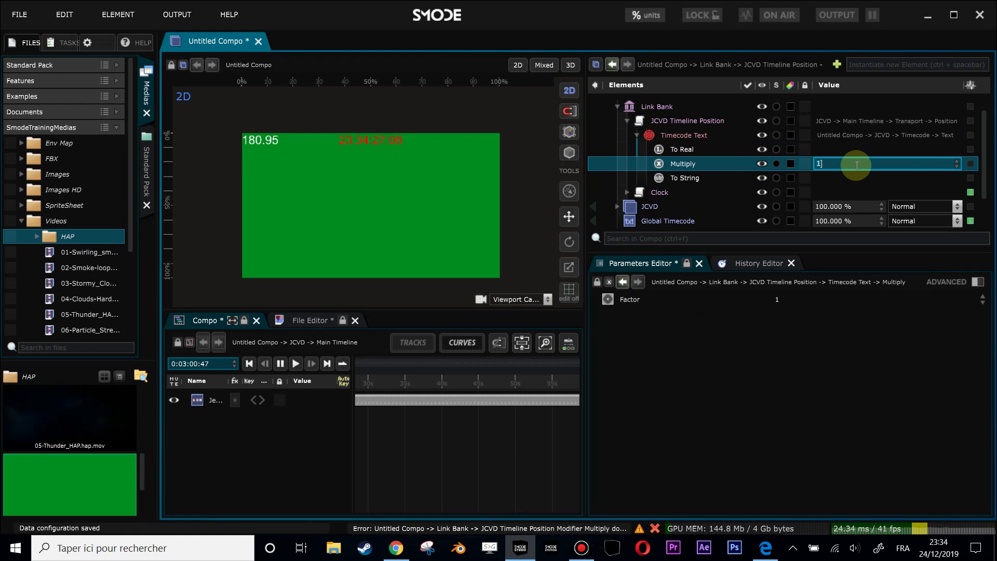
text(-1)
key(Return)
Scrub the JCVD timeline to its end at 0:03:00:48 to read the multiplied value
scroll(418, 412, down, 3)
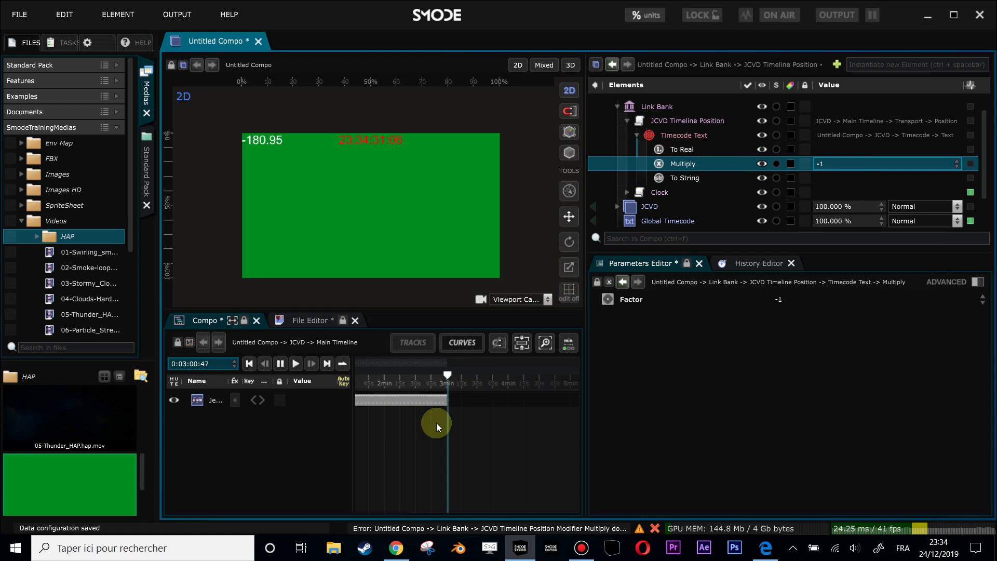
scroll(452, 405, left, 2)
click(393, 382)
scroll(441, 446, left, 1)
drag(437, 401, 576, 358)
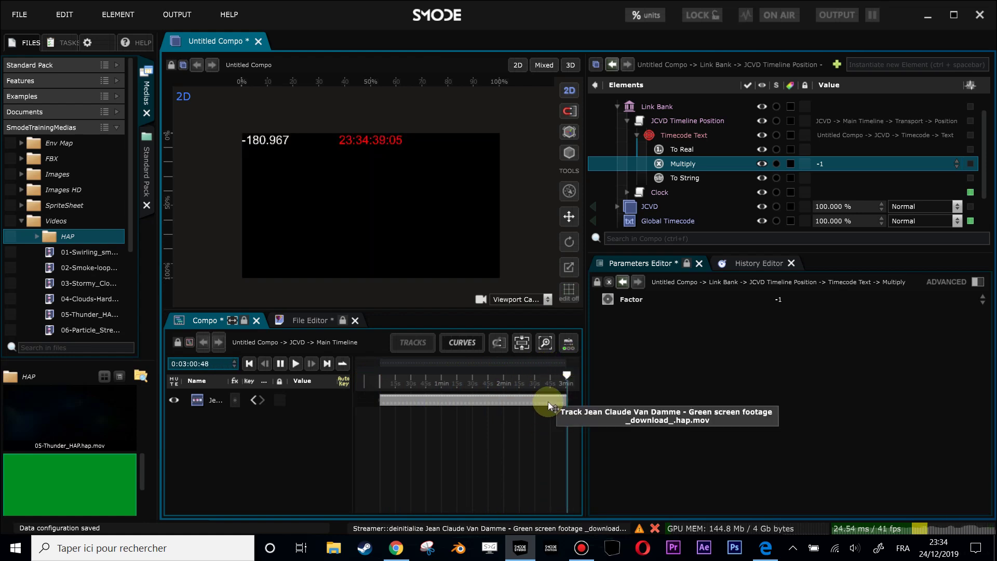
scroll(547, 419, up, 3)
scroll(508, 376, up, 3)
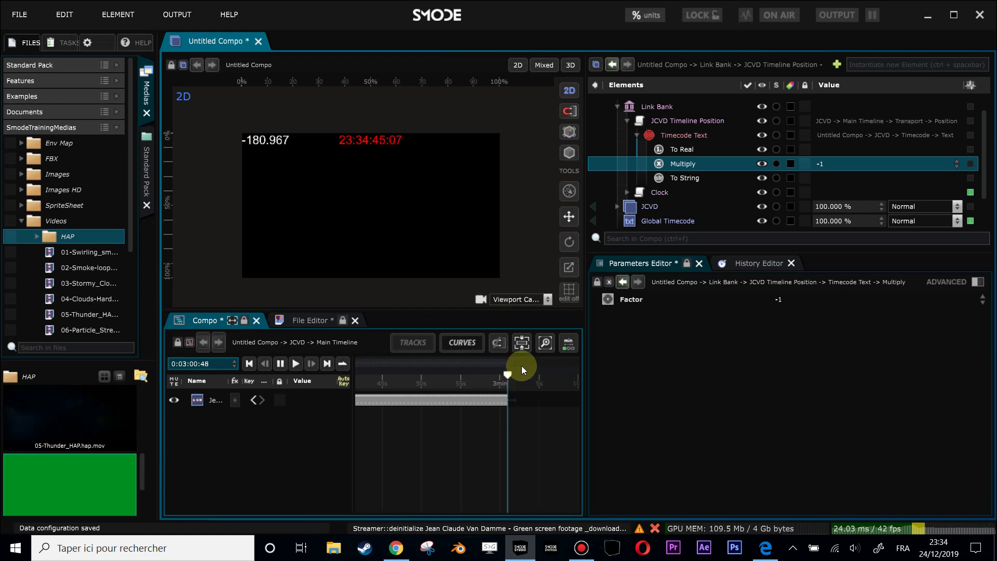
Add an Offset modifier of 180.95 between Multiply and To String on the Timecode Text target
right_click(661, 138)
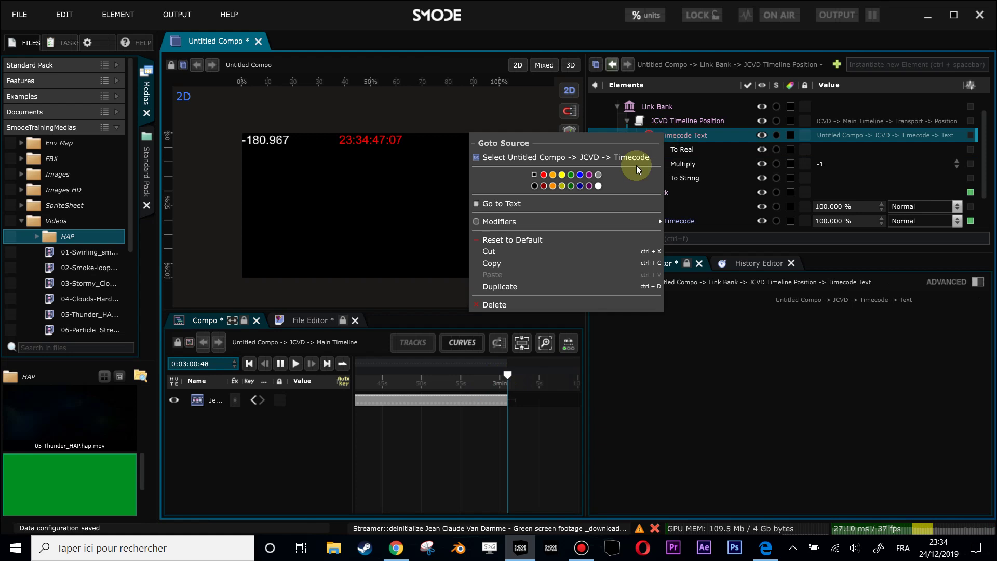
mouse_move(586, 221)
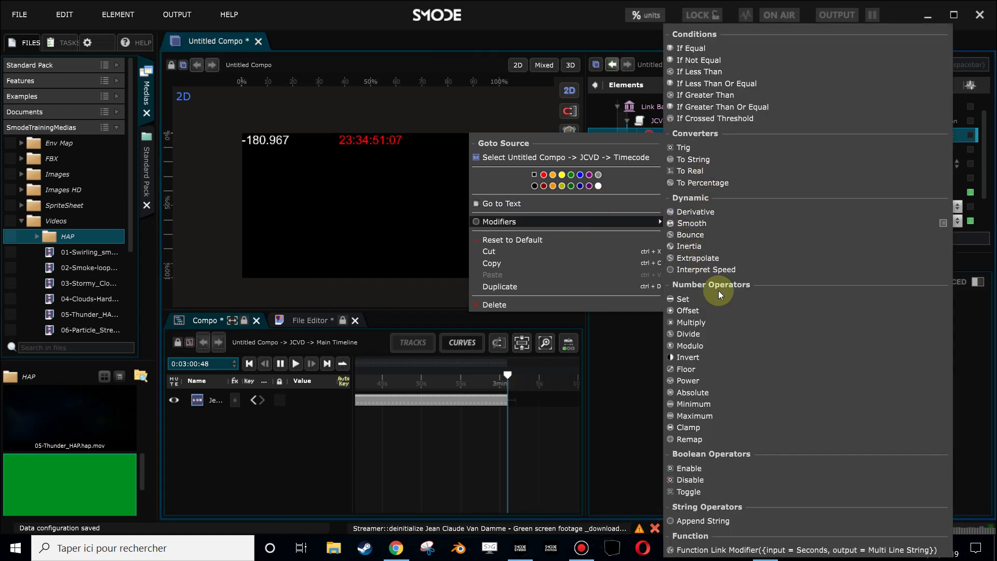
click(718, 310)
mouse_move(689, 178)
mouse_down()
mouse_move(685, 164)
mouse_move(698, 164)
mouse_up()
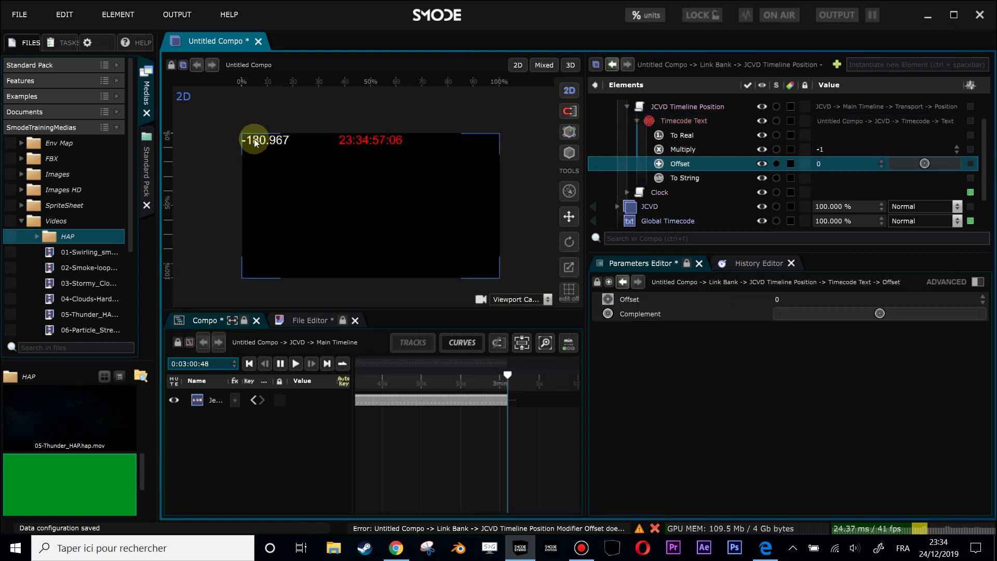
click(828, 165)
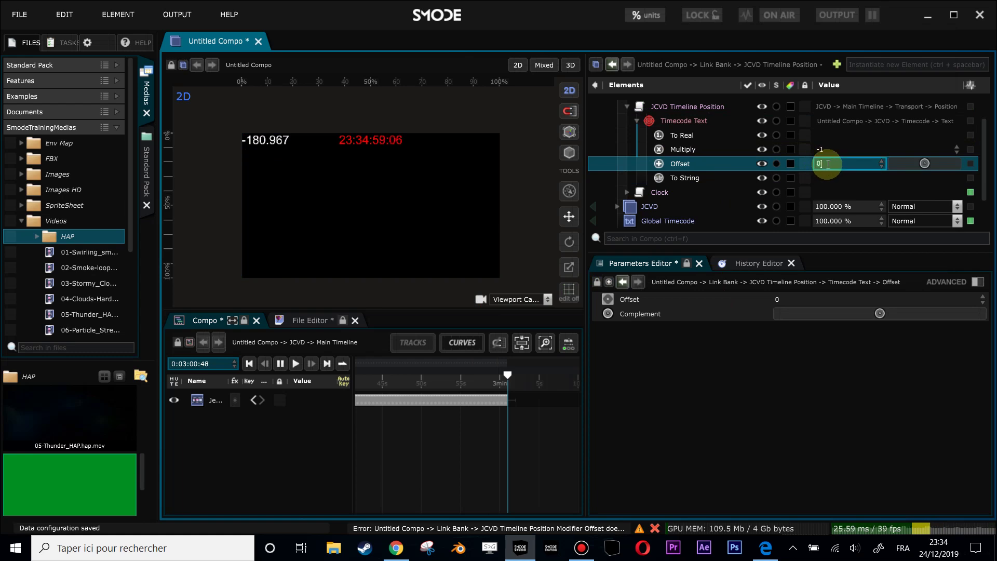
double_click(861, 163)
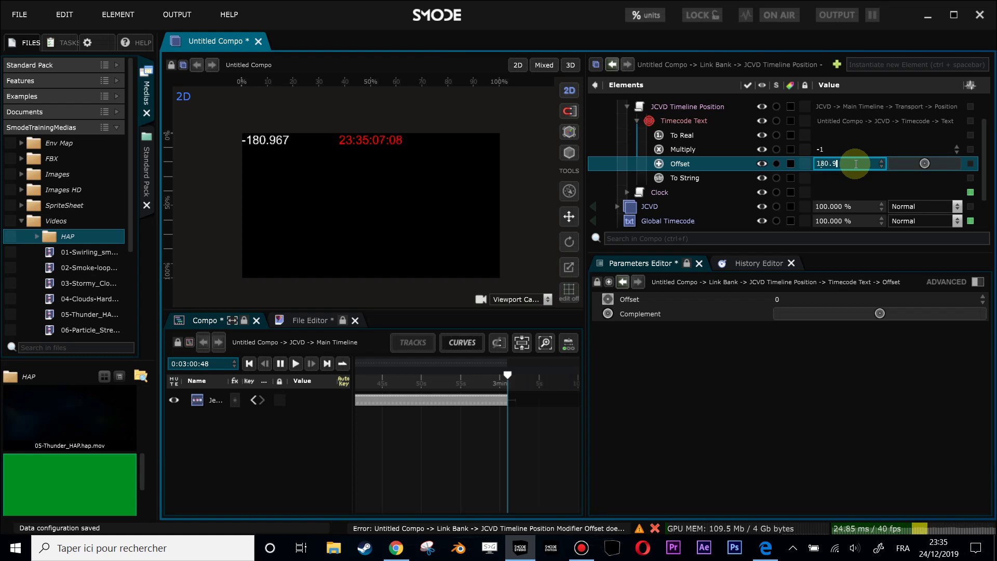
key(Return)
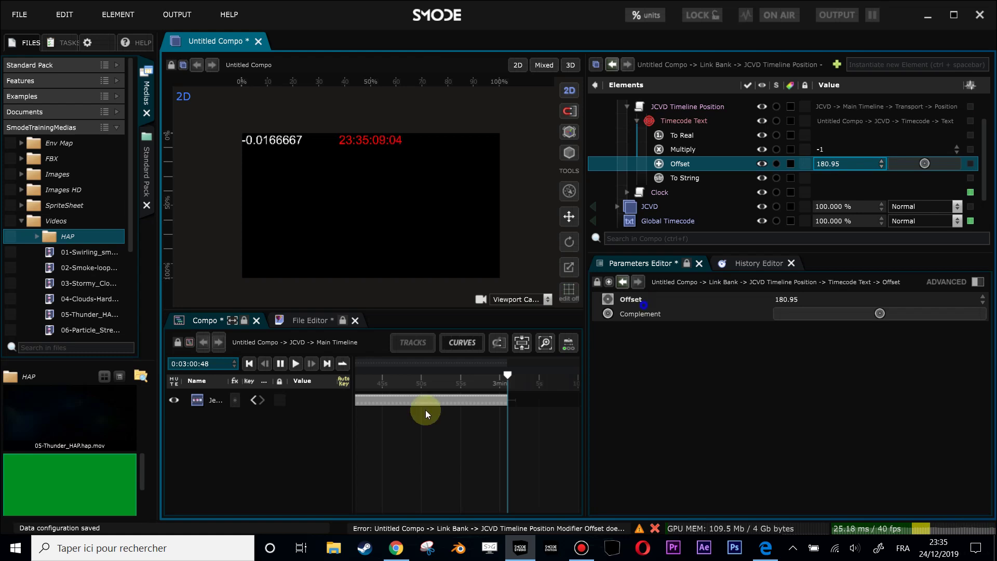
Scrub the JCVD timeline to 0:02:29:37 to check the countdown, and enlarge the element tree's area
scroll(439, 410, down, 3)
drag(404, 383, 465, 431)
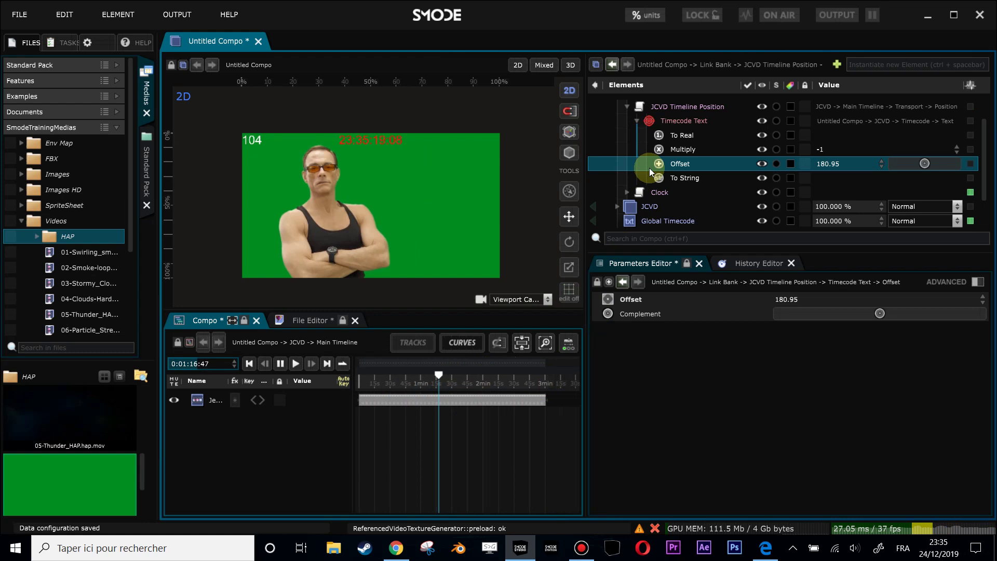
drag(722, 253, 722, 295)
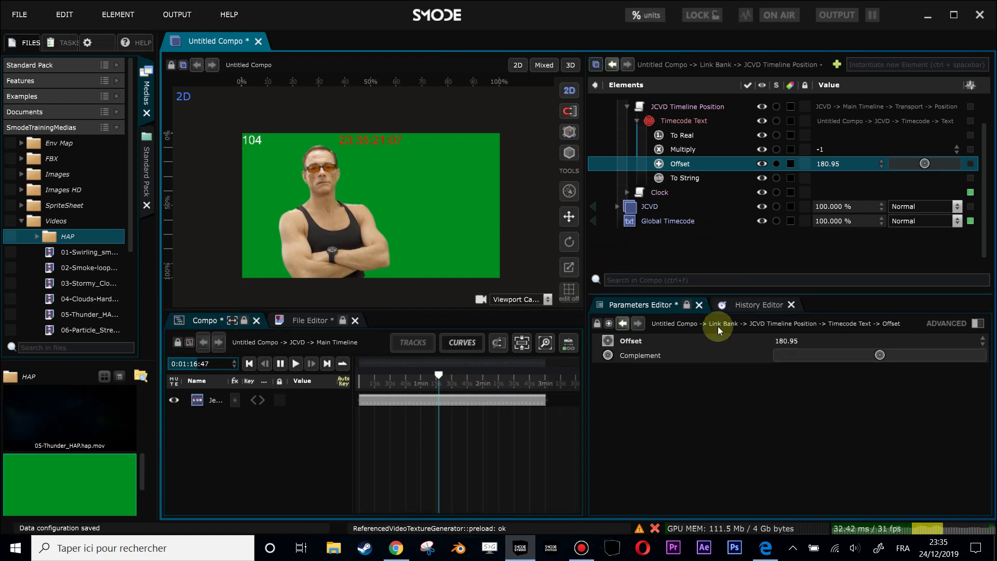
click(541, 383)
click(514, 383)
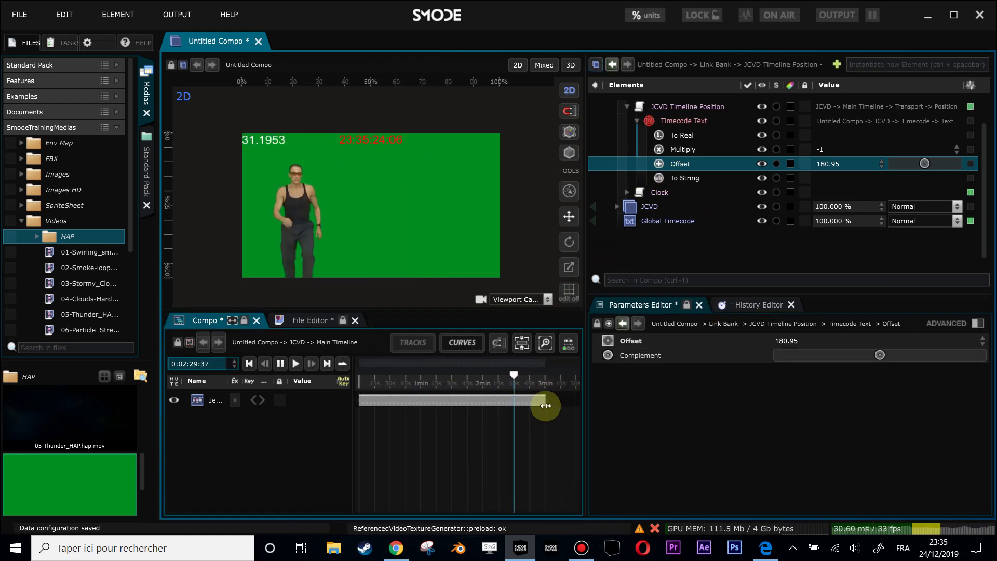
Create a link from the JCVD Main Timeline's Transport Length and place it first in the Link Bank
click(616, 206)
click(654, 222)
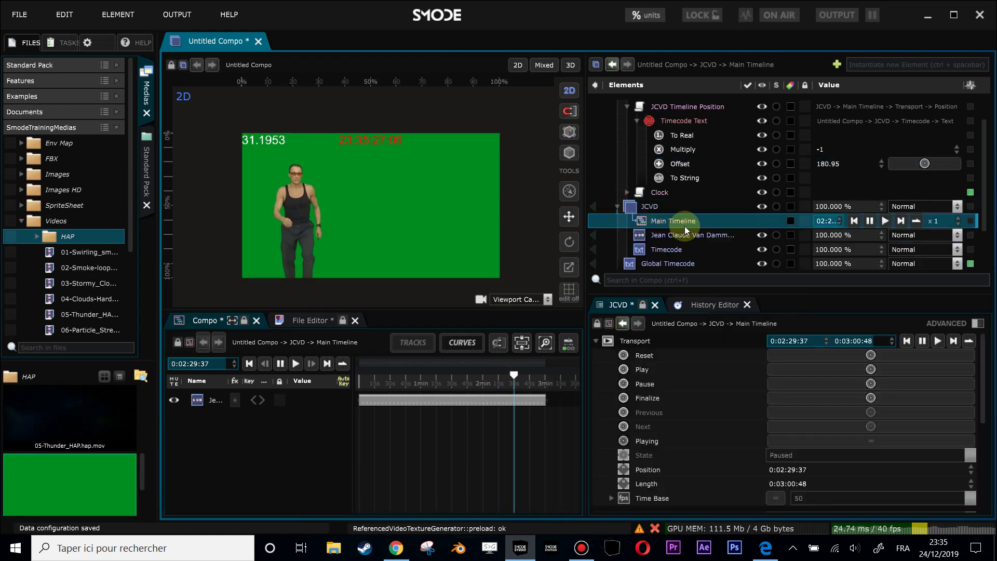
click(800, 484)
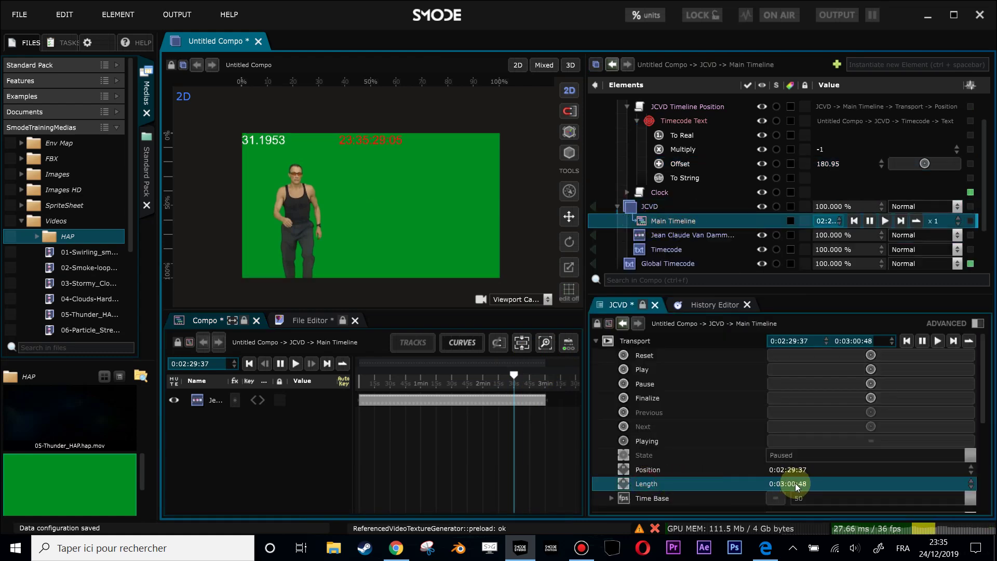
right_click(796, 486)
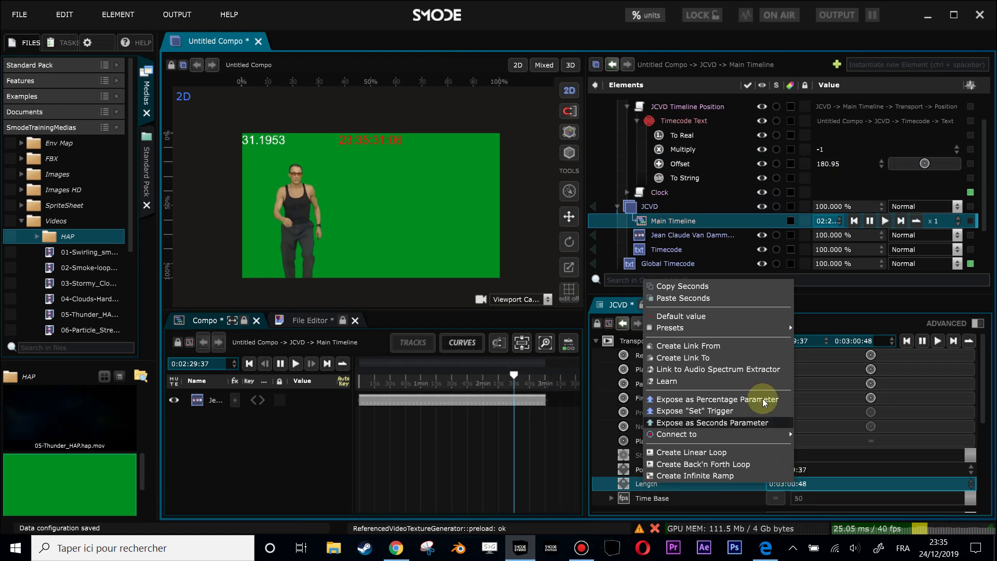
click(739, 345)
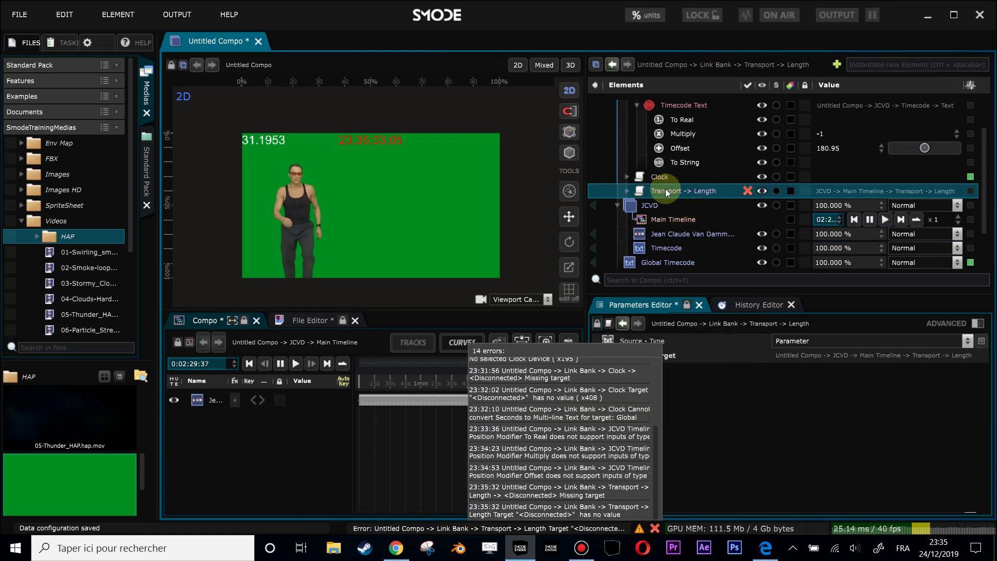
scroll(666, 223, up, 1)
drag(668, 235, 684, 140)
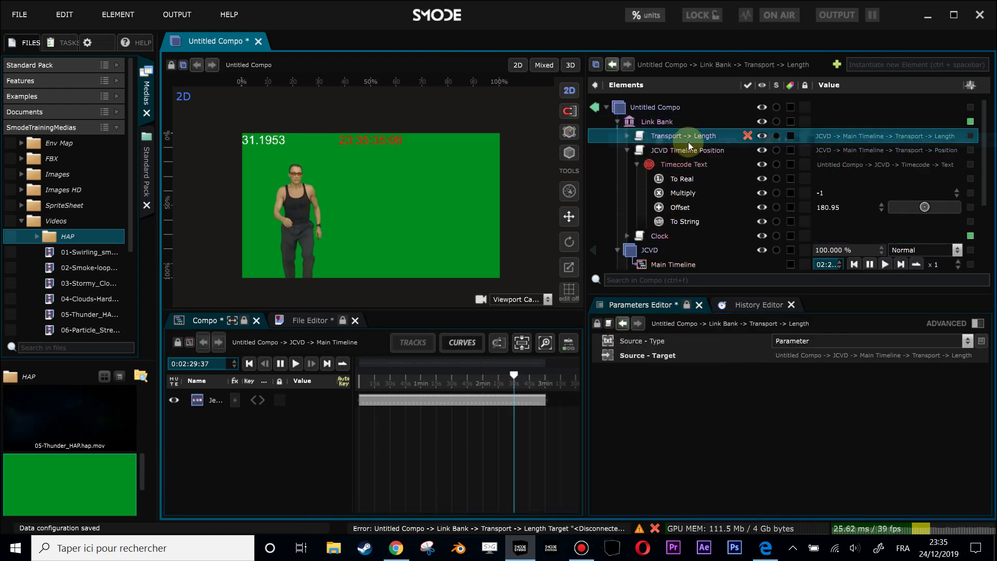
Rename the Transport Length link as "JCVD Timeline Lenght", reusing the name of the JCVD Timeline Position link
click(686, 150)
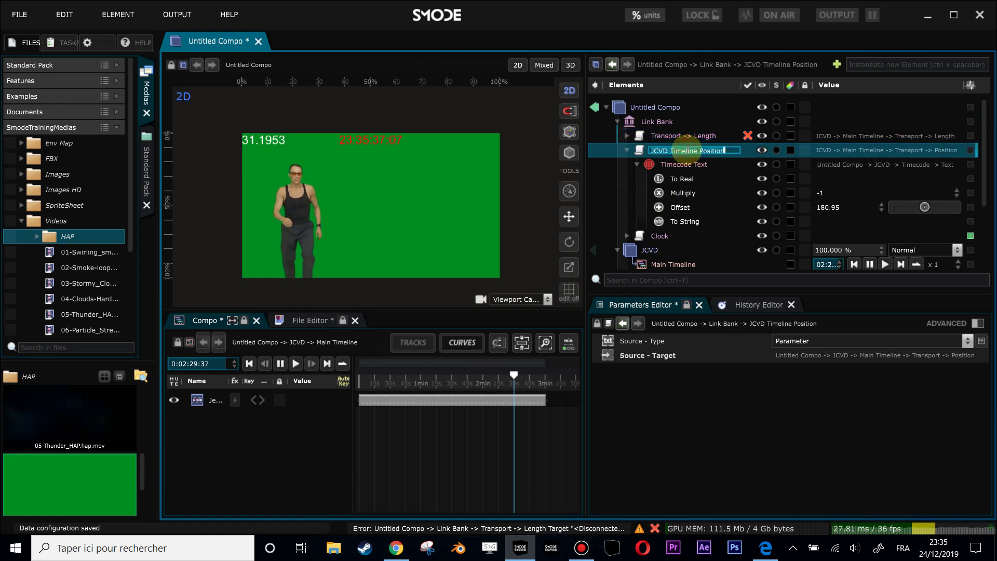
click(683, 138)
double_click(683, 138)
text(JCVD Timeline Position)
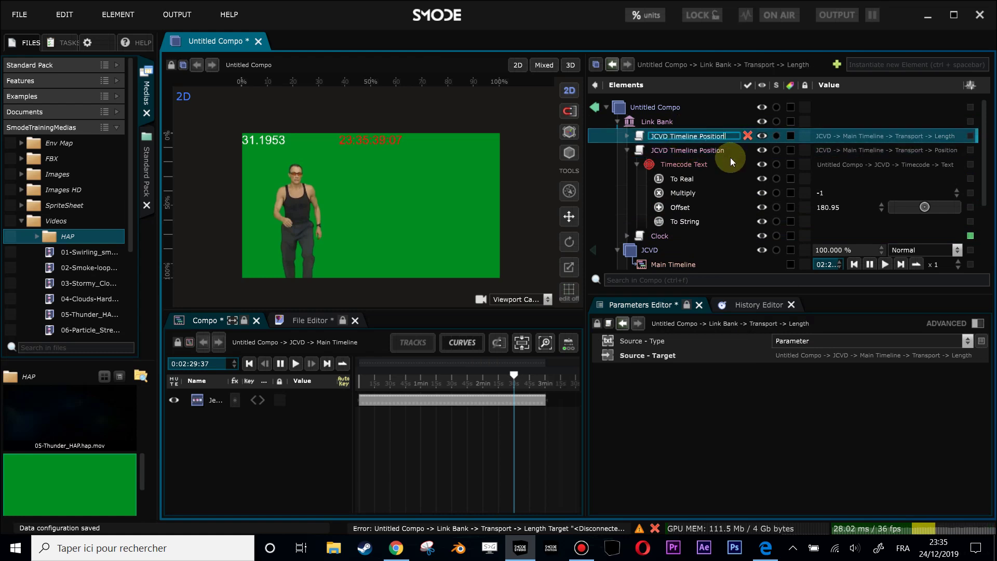
key(ctrl+Left)
key(shift+End)
text(Lenght)
key(Return)
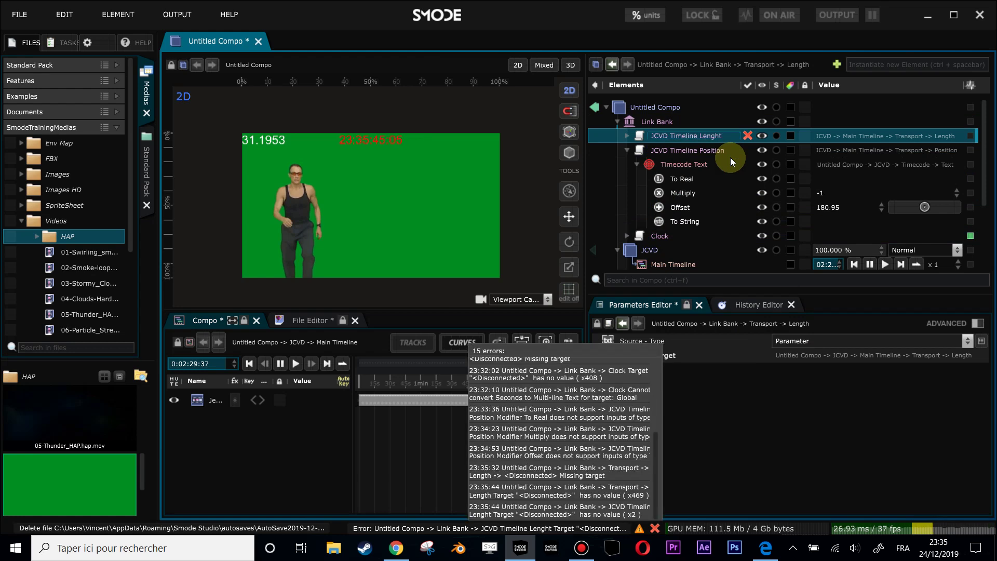
Connect the JCVD Timeline Lenght link's disconnected target to the Offset parameter of the Timecode Text's Offset modifier
click(652, 135)
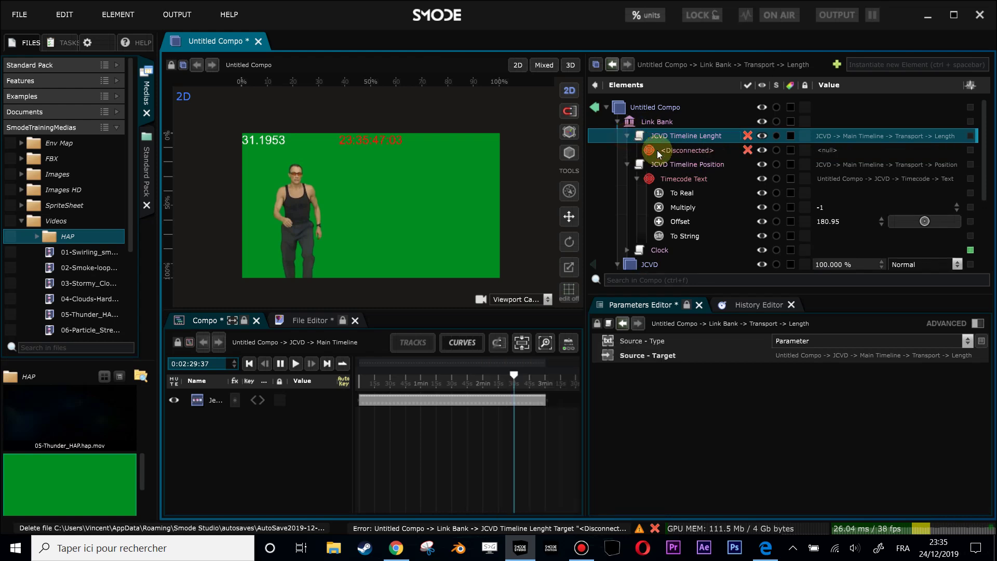
click(682, 151)
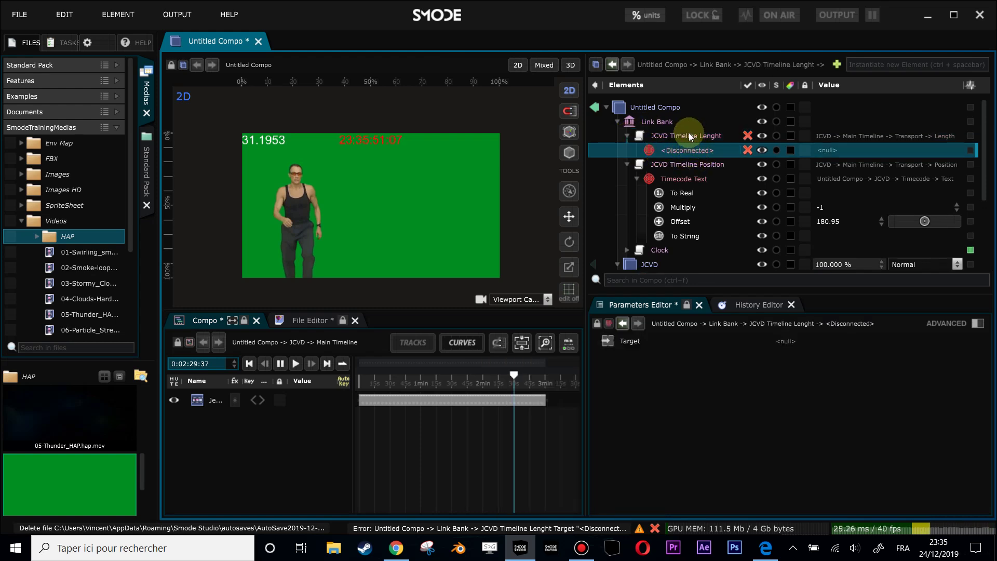
click(685, 152)
click(678, 220)
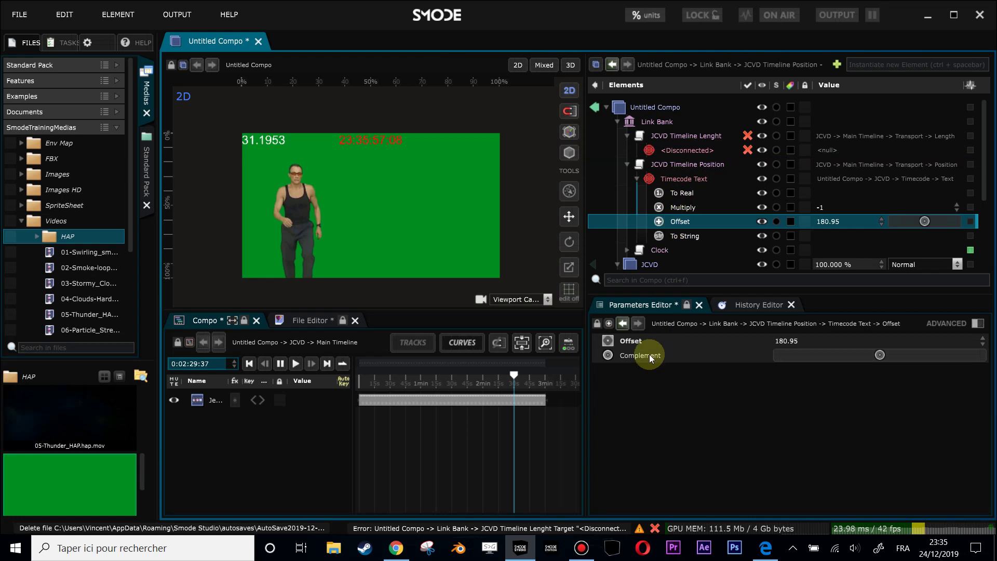
drag(629, 345, 864, 154)
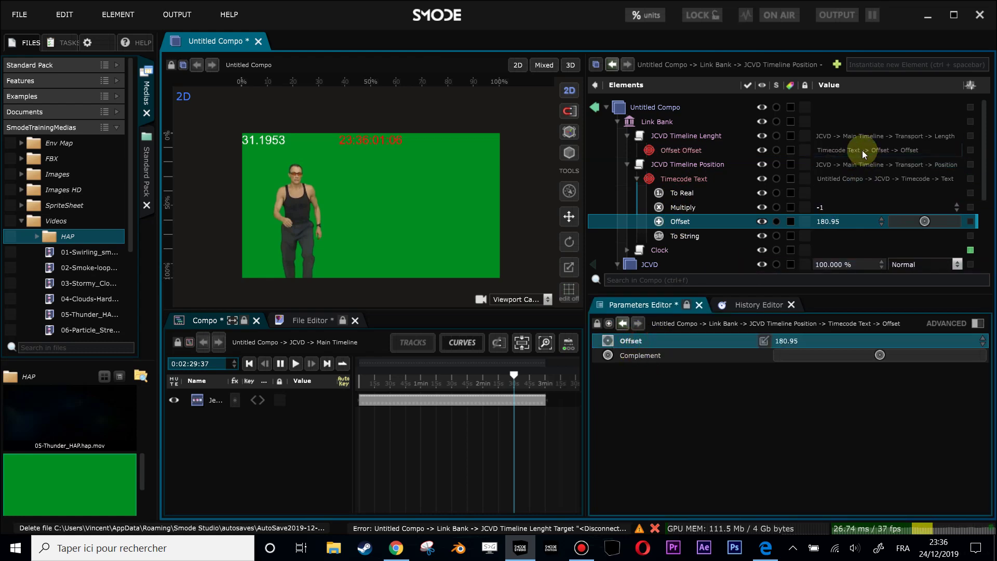
Set the JCVD Main Timeline's length to 0:02:10:21 and move its playhead to 0:01:35:16
scroll(667, 244, down, 3)
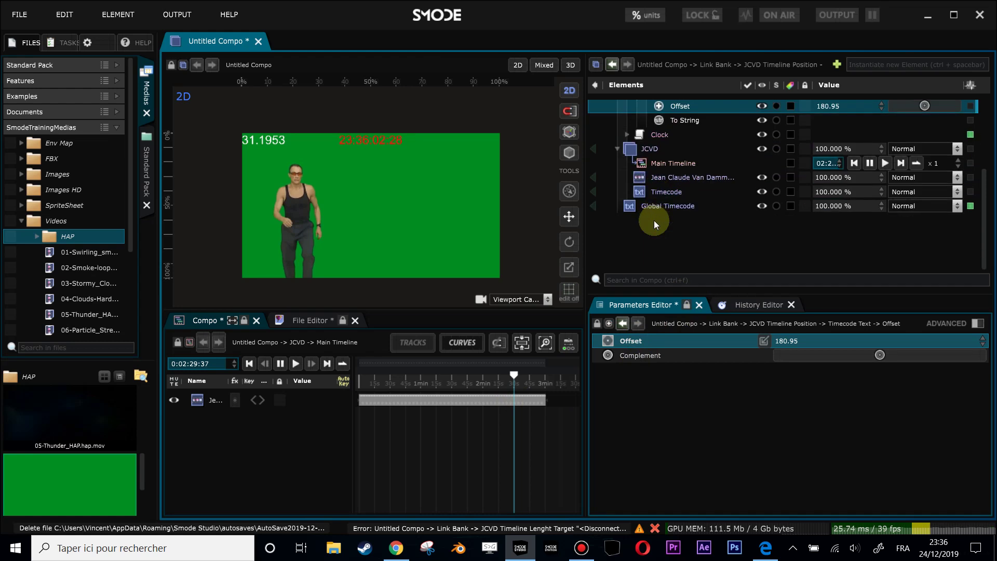
click(664, 162)
click(802, 483)
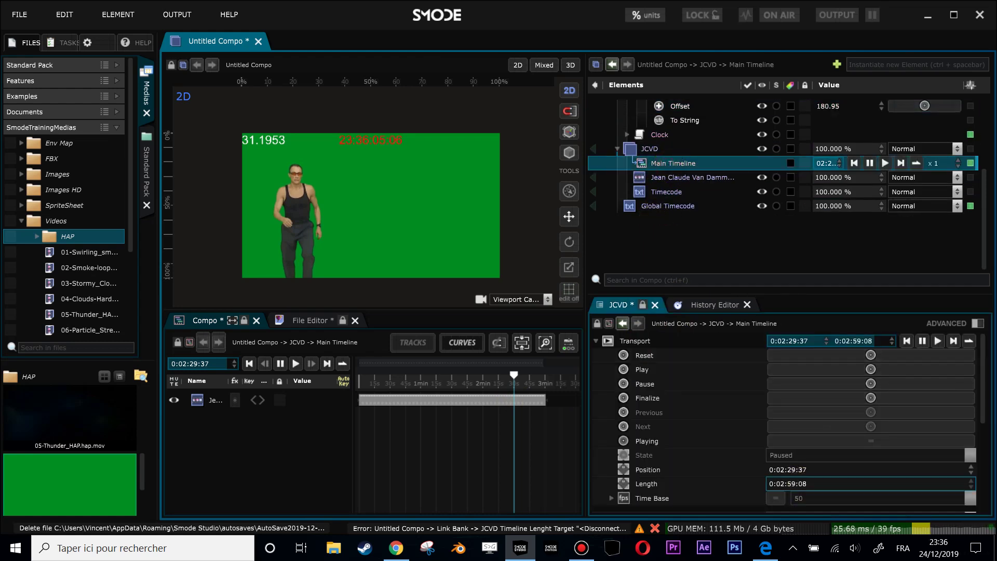
drag(471, 383, 501, 377)
click(677, 173)
scroll(677, 172, up, 1)
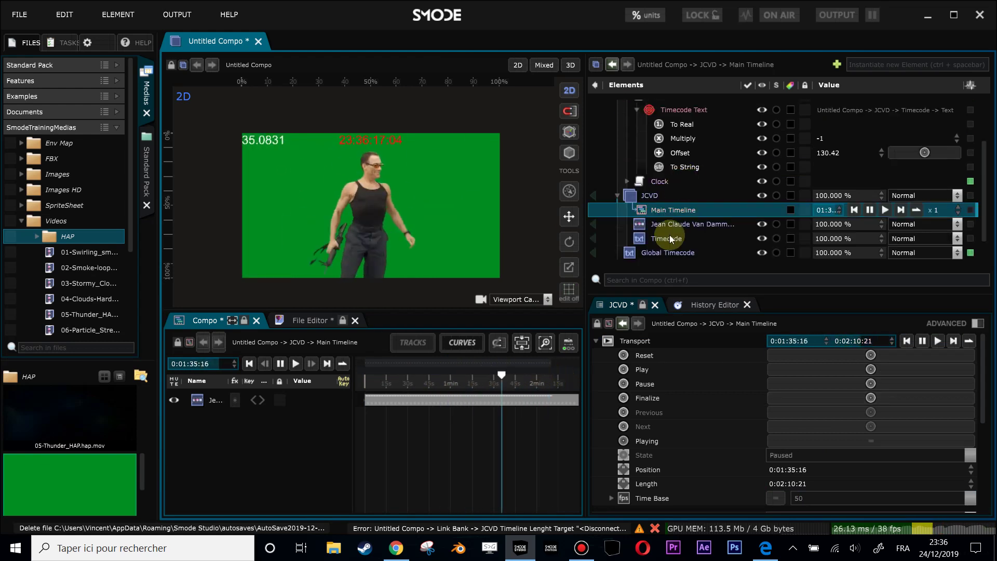
click(646, 483)
scroll(665, 114, up, 2)
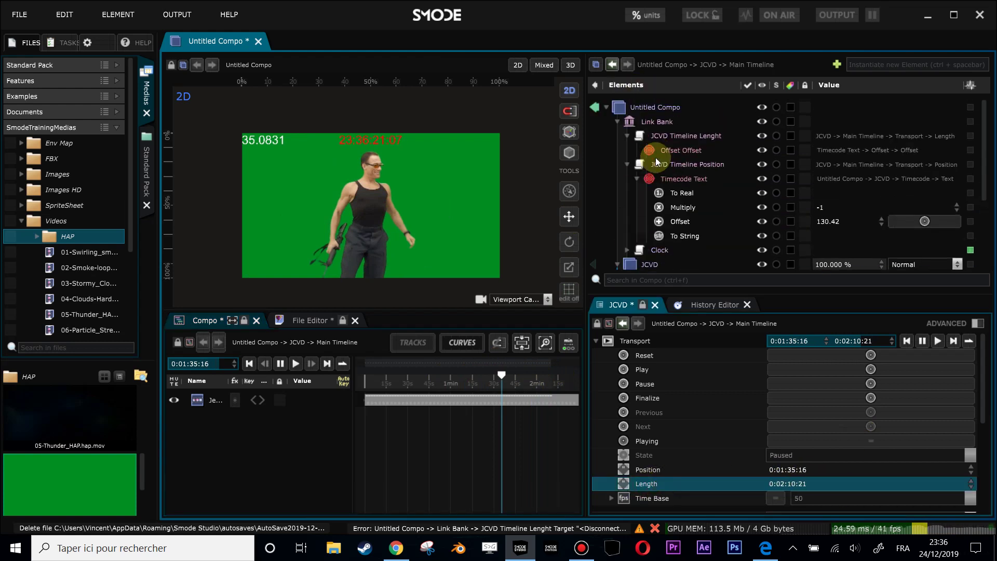
Review the length link's target and the Timecode Text modifiers To Real, Multiply, Offset and To String
click(681, 150)
click(683, 223)
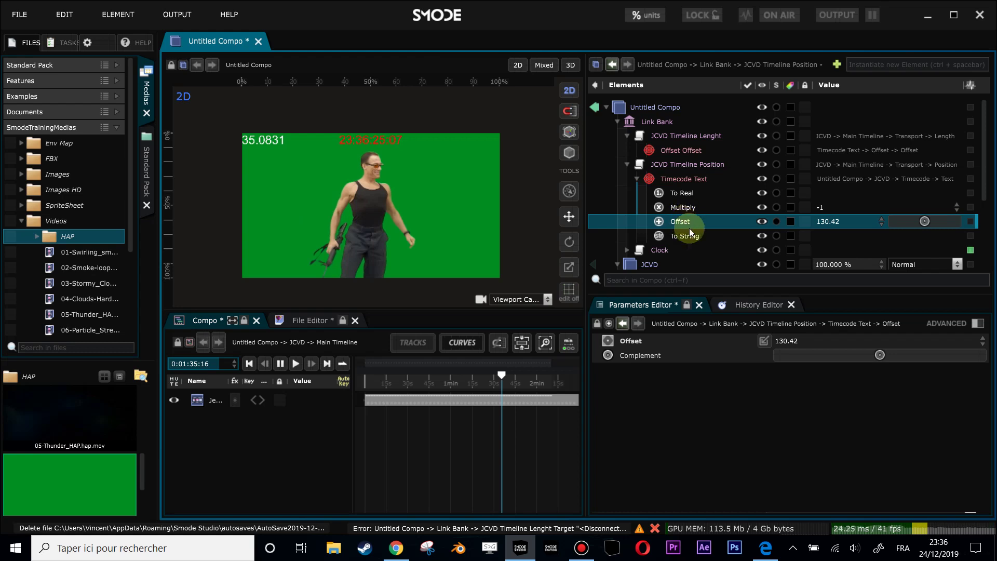
click(695, 165)
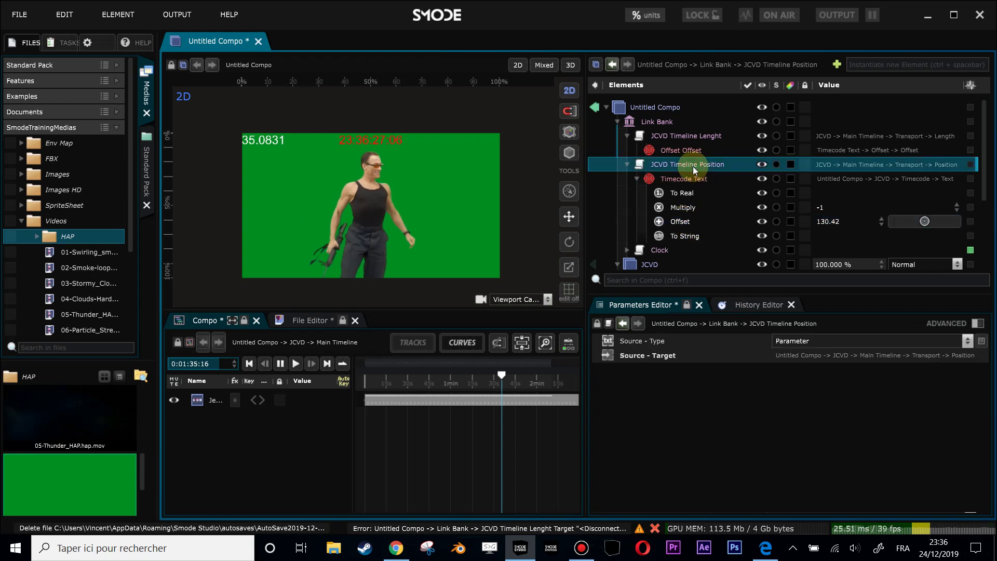
click(682, 192)
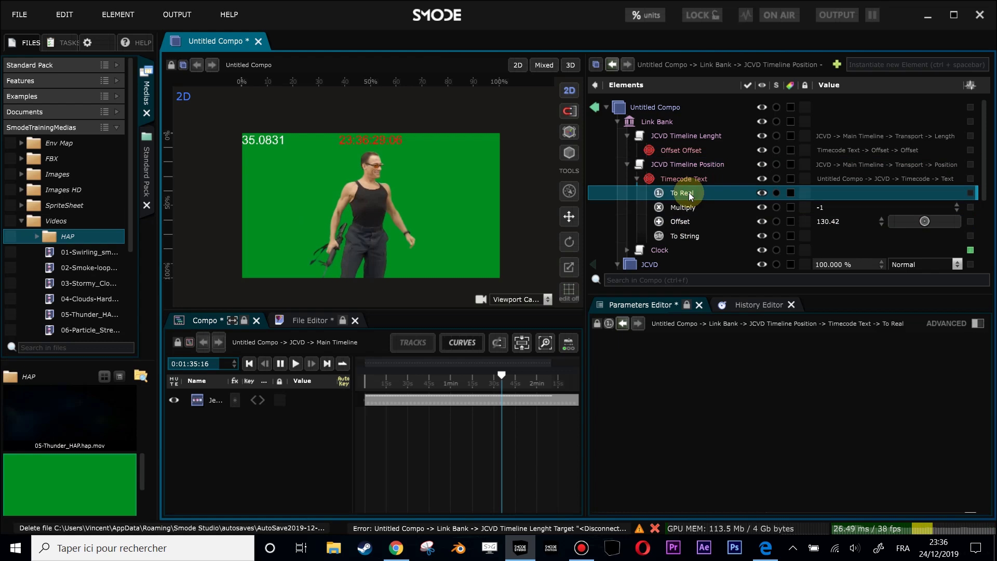
click(688, 210)
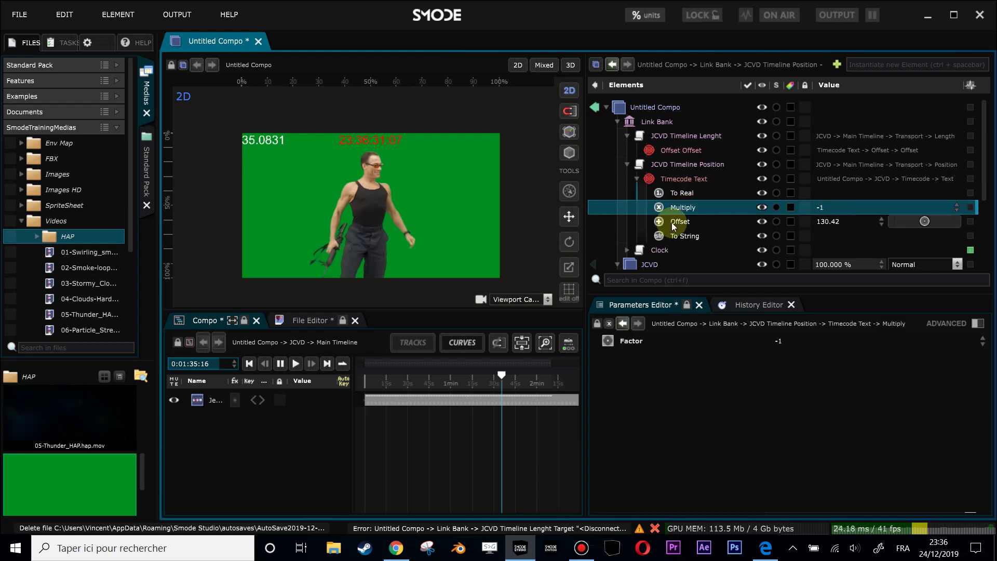
click(678, 223)
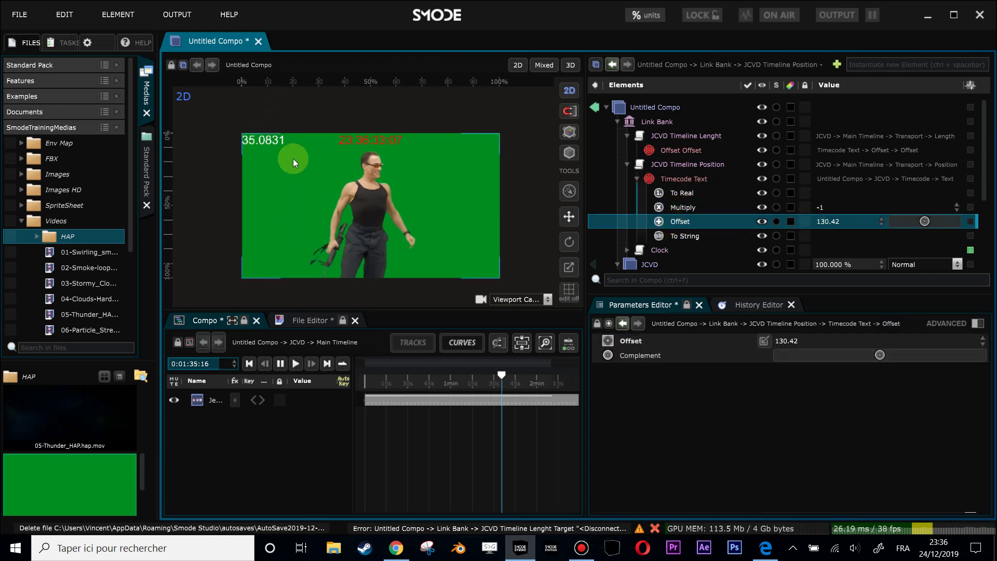
click(686, 238)
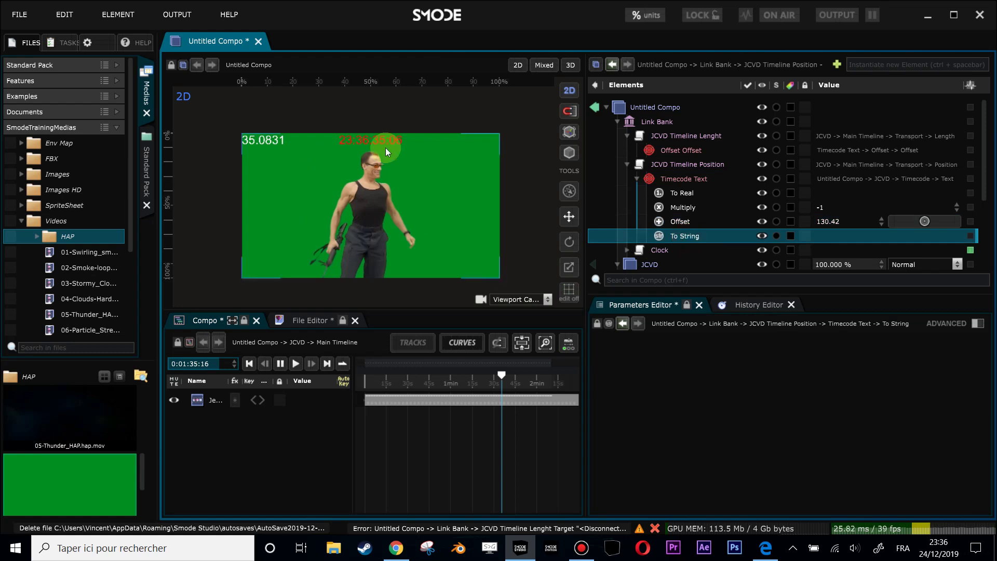
Scrub the JCVD timeline to 0:01:49:40 to check the countdown, and collapse both JCVD timeline links
scroll(285, 138, up, 2)
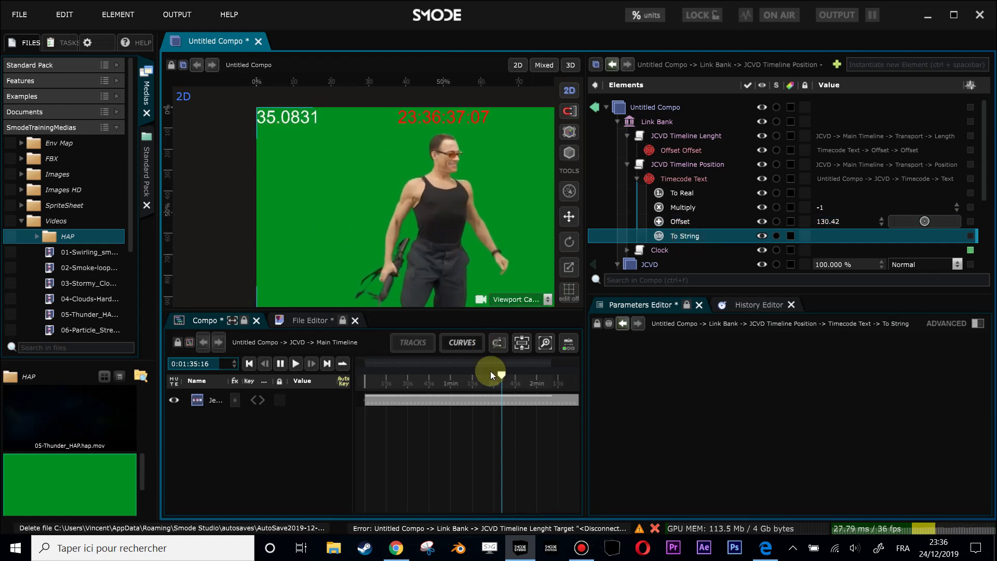
drag(490, 384, 521, 351)
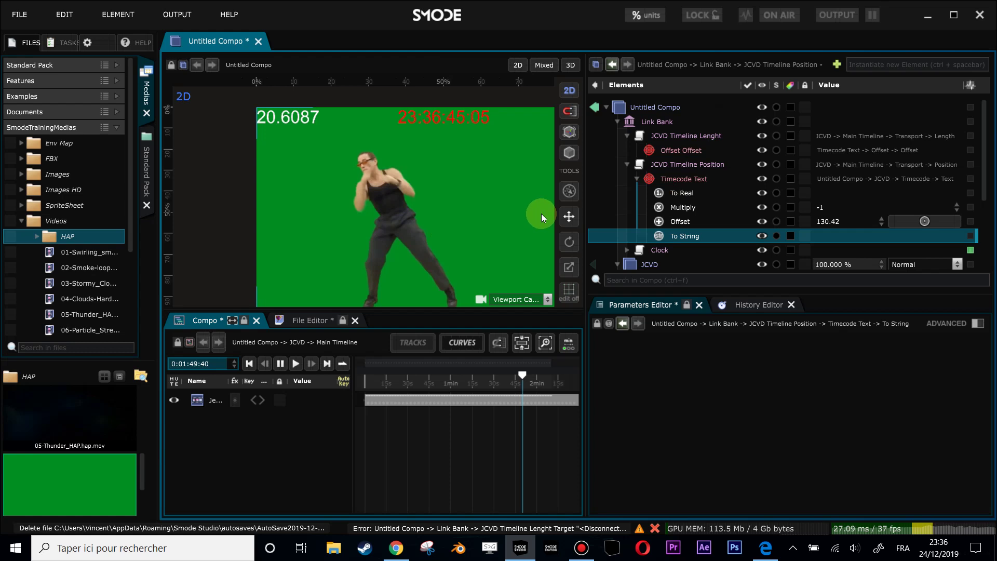
click(627, 164)
click(626, 137)
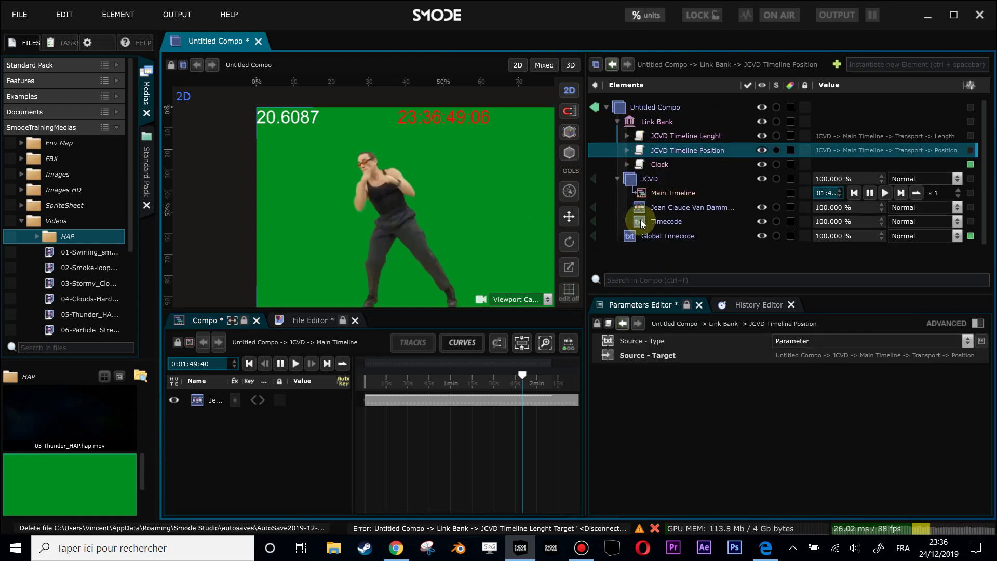
right_click(652, 250)
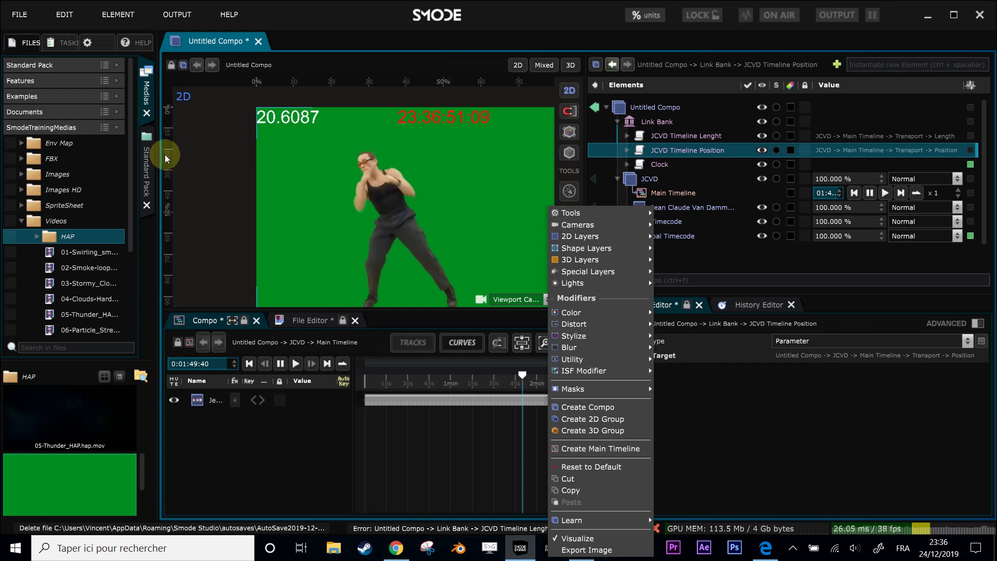
click(222, 216)
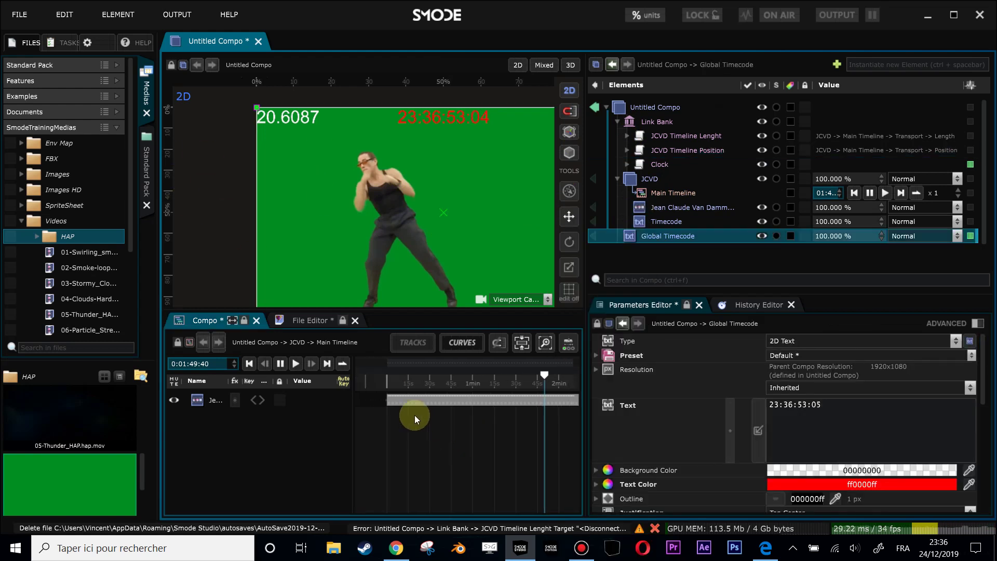
click(617, 179)
click(627, 164)
click(627, 150)
click(630, 151)
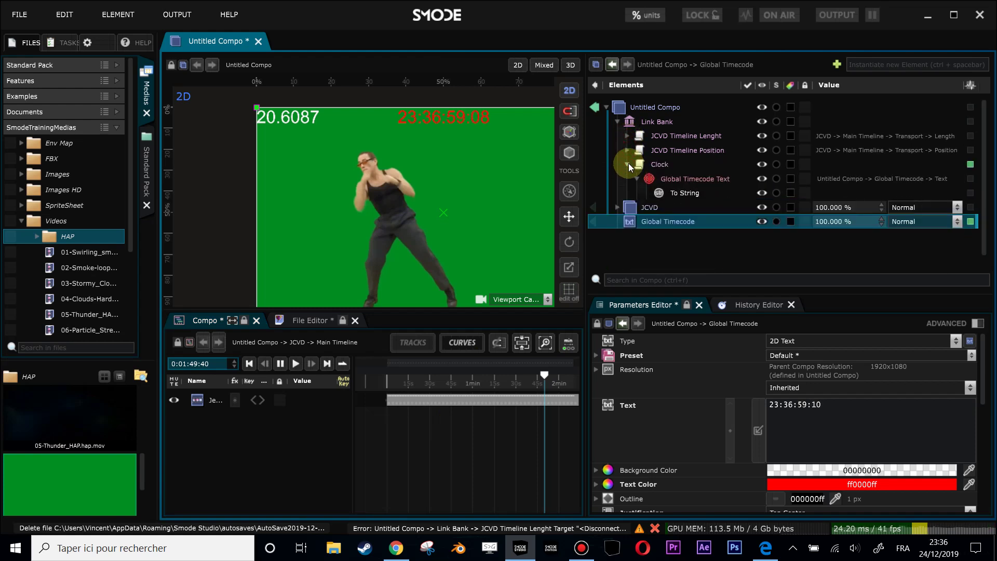
click(627, 163)
drag(455, 421, 500, 417)
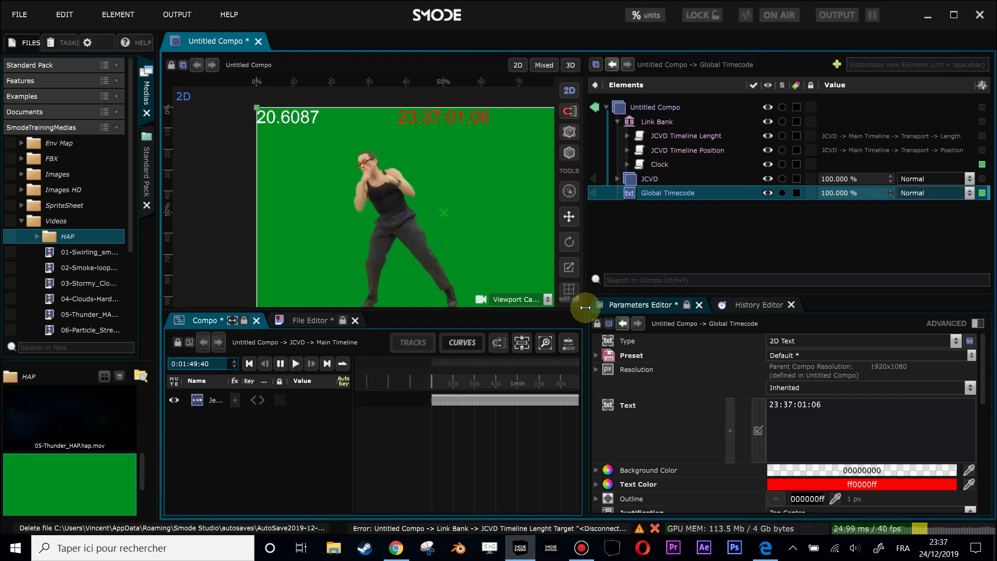
click(617, 180)
click(632, 183)
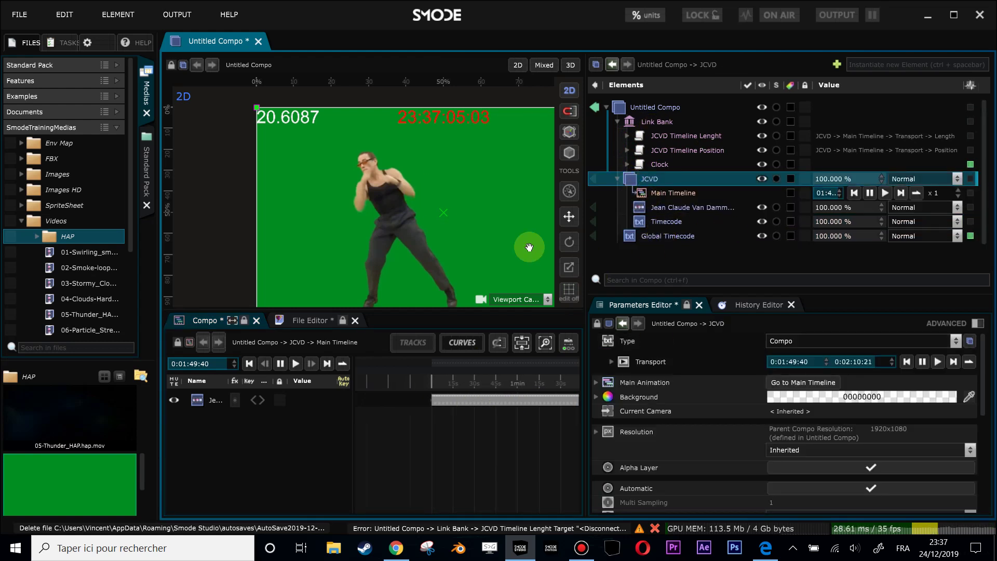
scroll(841, 468, down, 1)
scroll(799, 412, up, 1)
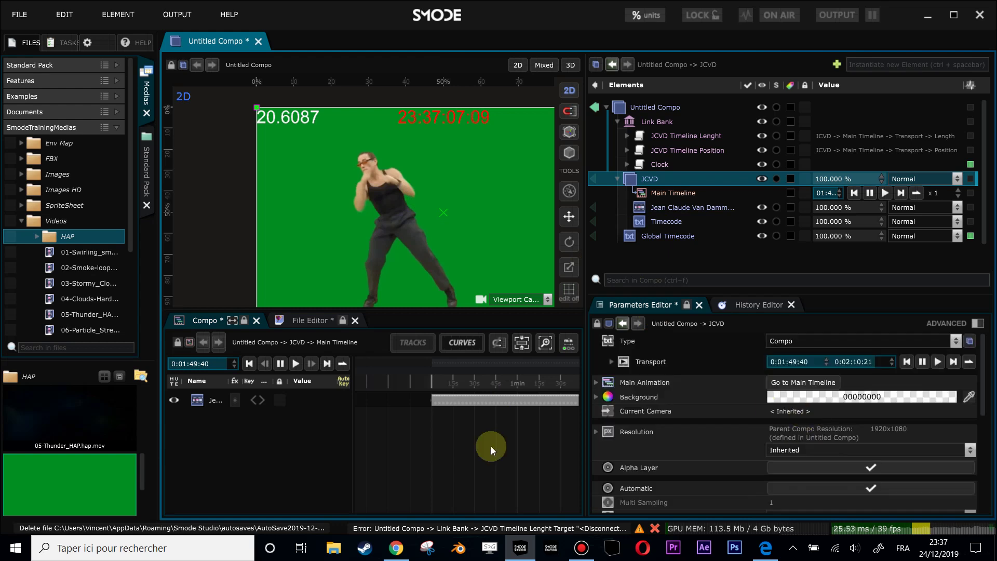
Show the device list and enable Time Code on the JCVD Main Timeline
click(97, 44)
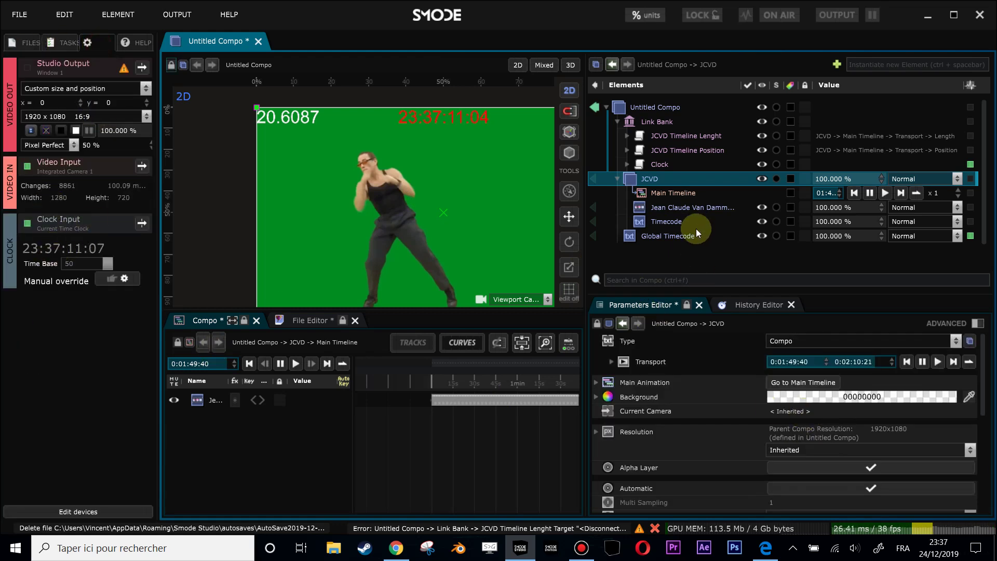
click(668, 192)
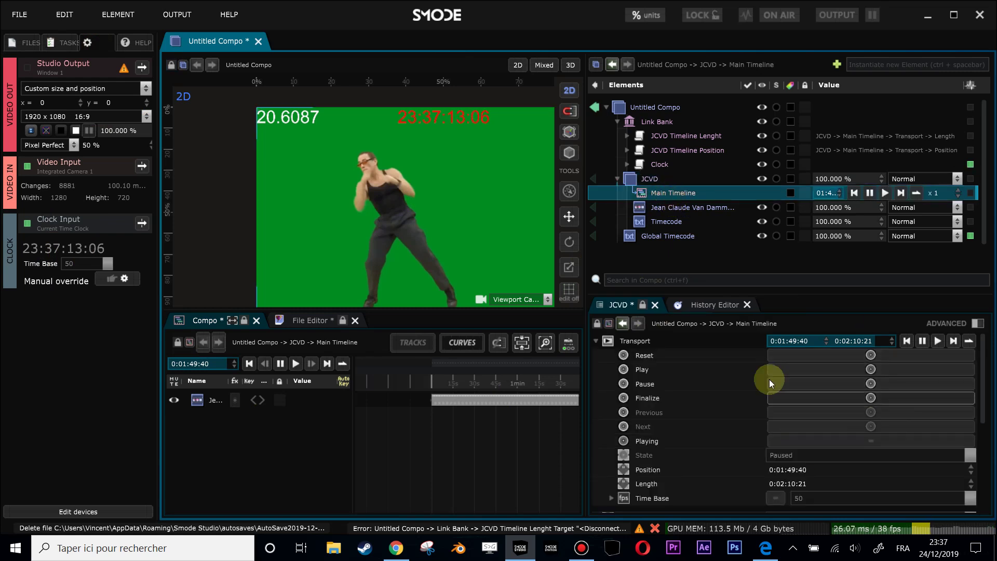
click(596, 341)
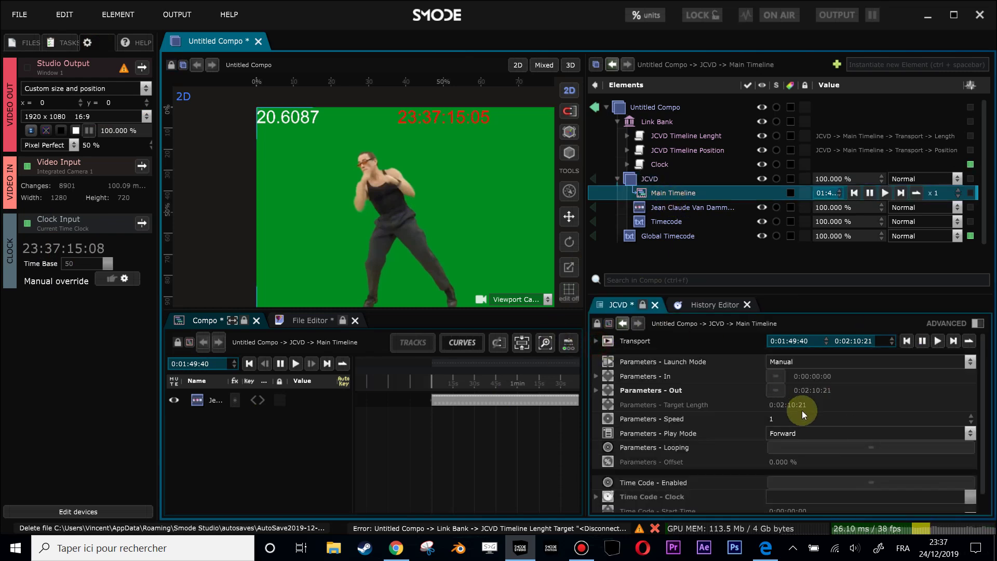
click(813, 364)
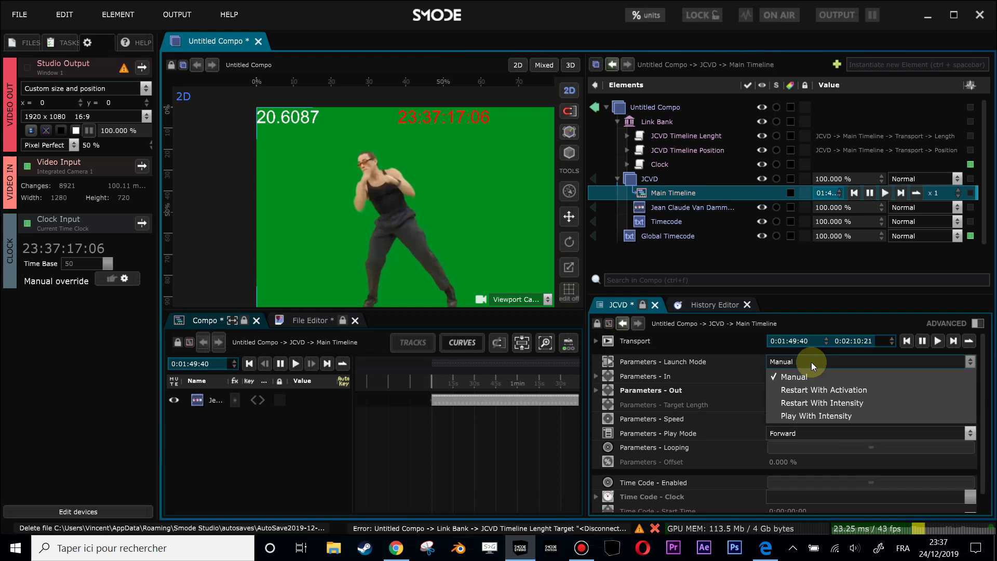
scroll(823, 466, down, 2)
click(762, 460)
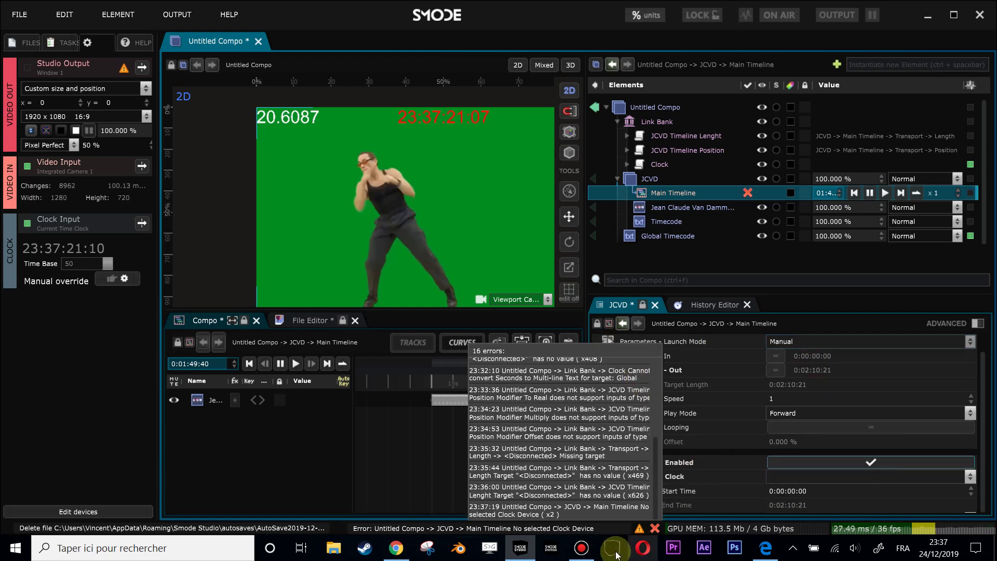
Clear the logged errors and warnings, and set the JCVD Main Timeline's Time Code clock to Clock Input
right_click(639, 530)
right_click(655, 528)
click(657, 529)
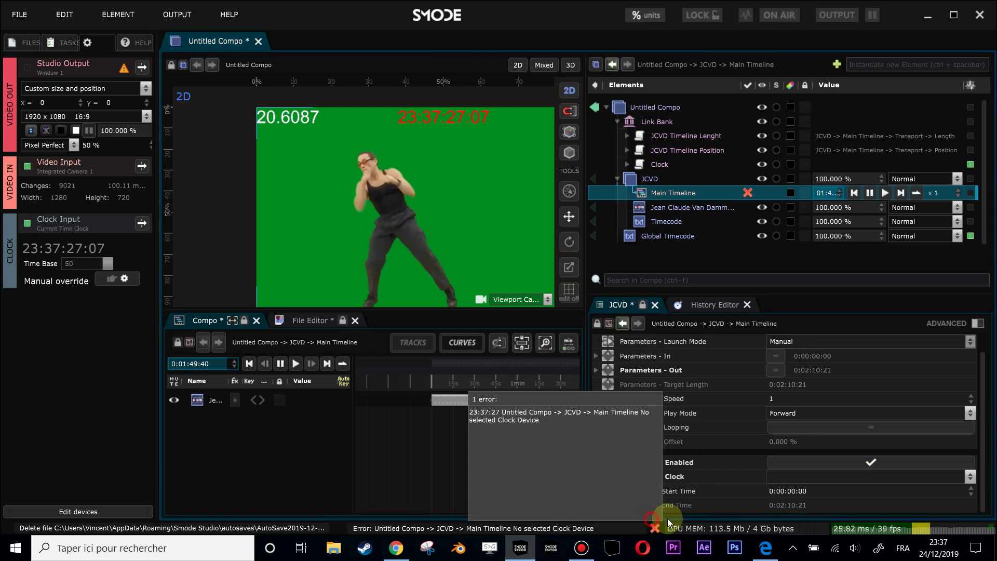
click(833, 478)
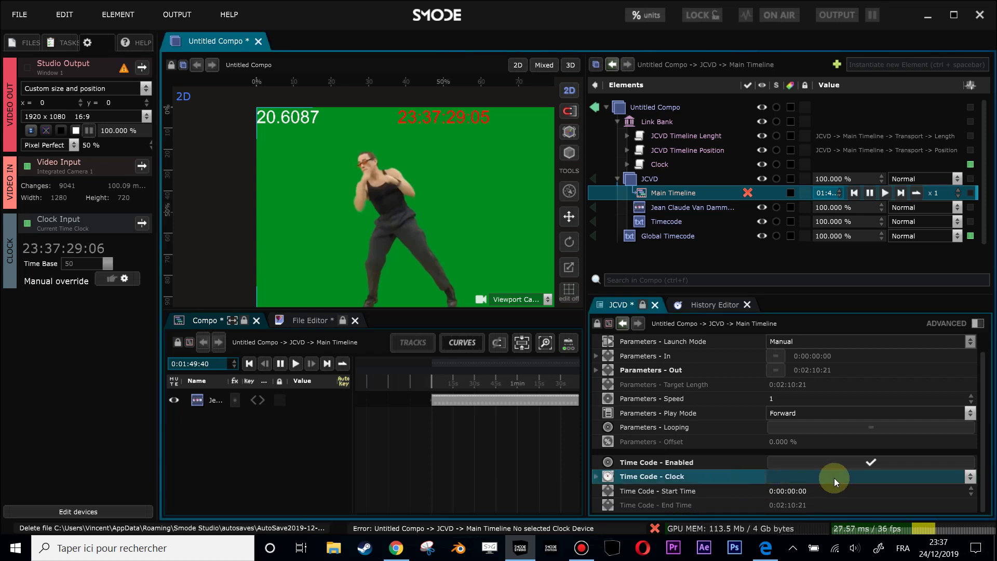
click(840, 493)
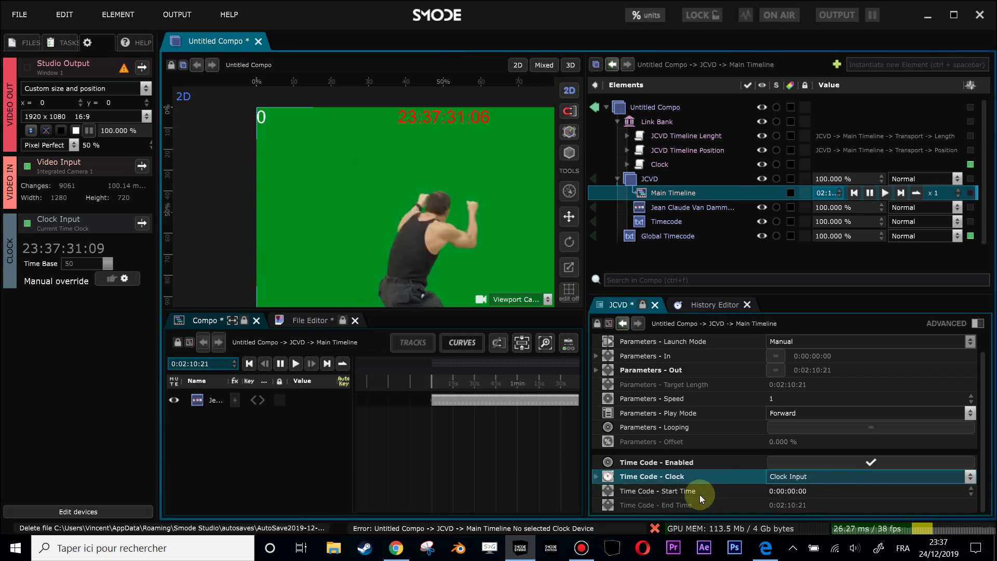
Try to set the JCVD Main Timeline's Time Code start time to 23.37.50
click(717, 491)
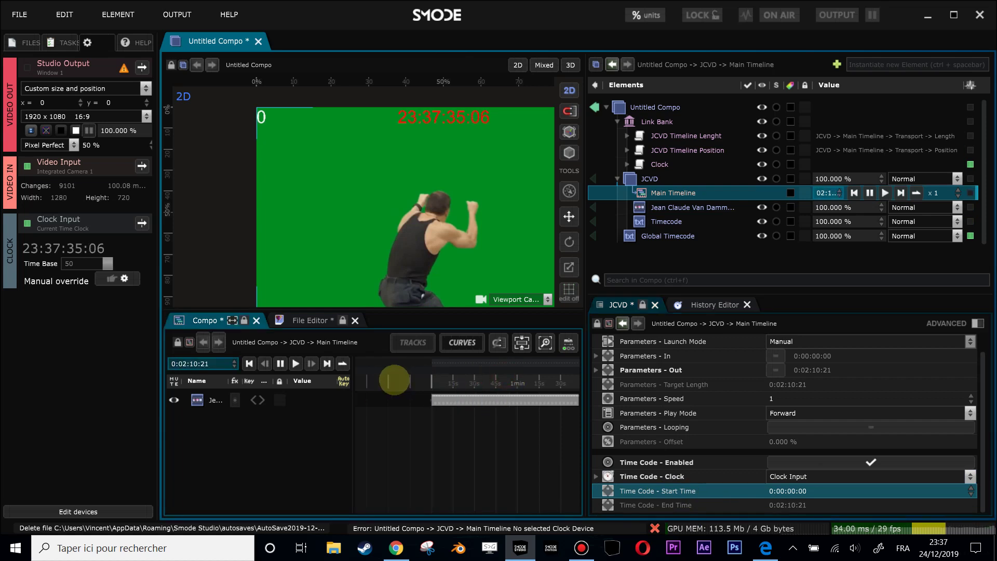
scroll(397, 174, down, 2)
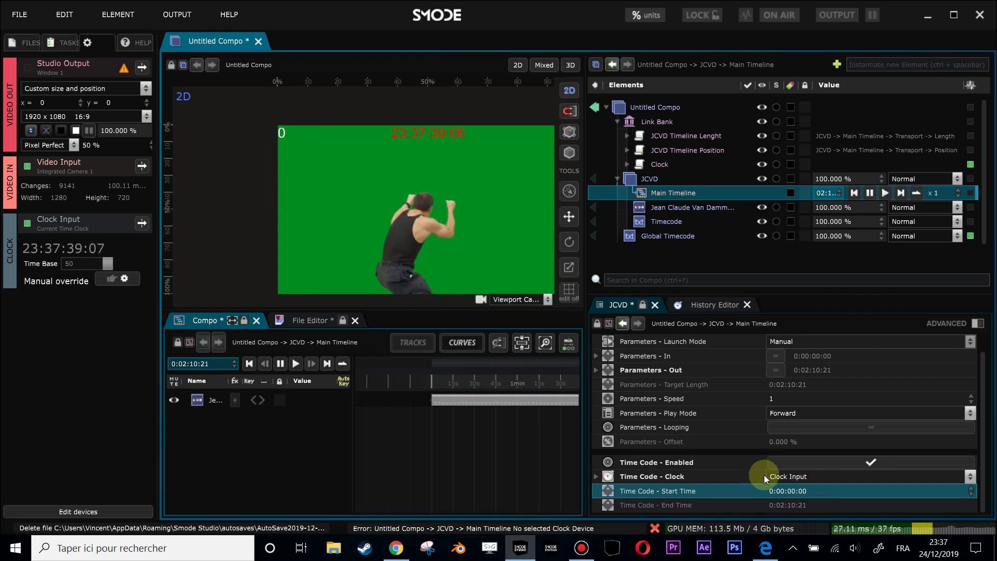
double_click(793, 491)
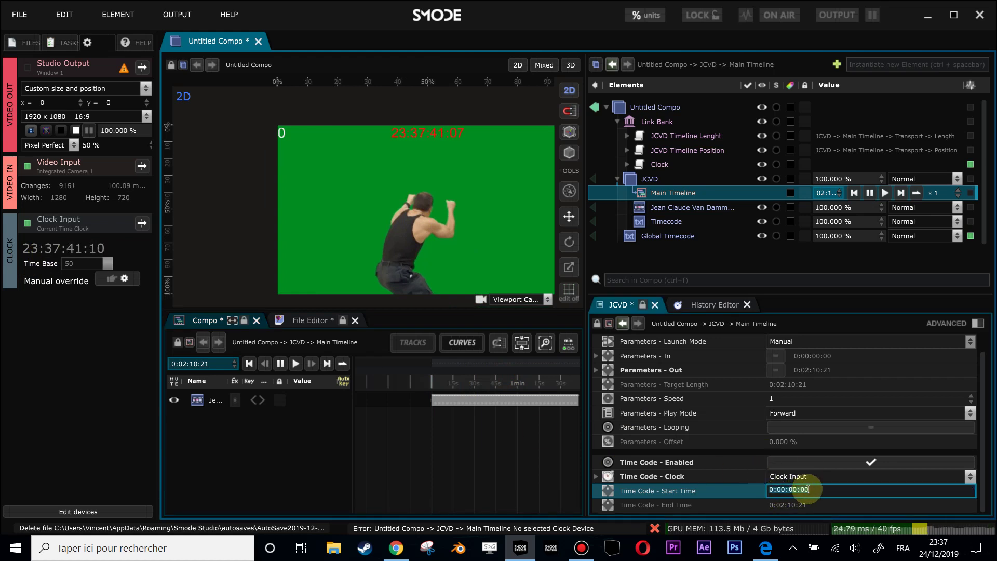
text(2)
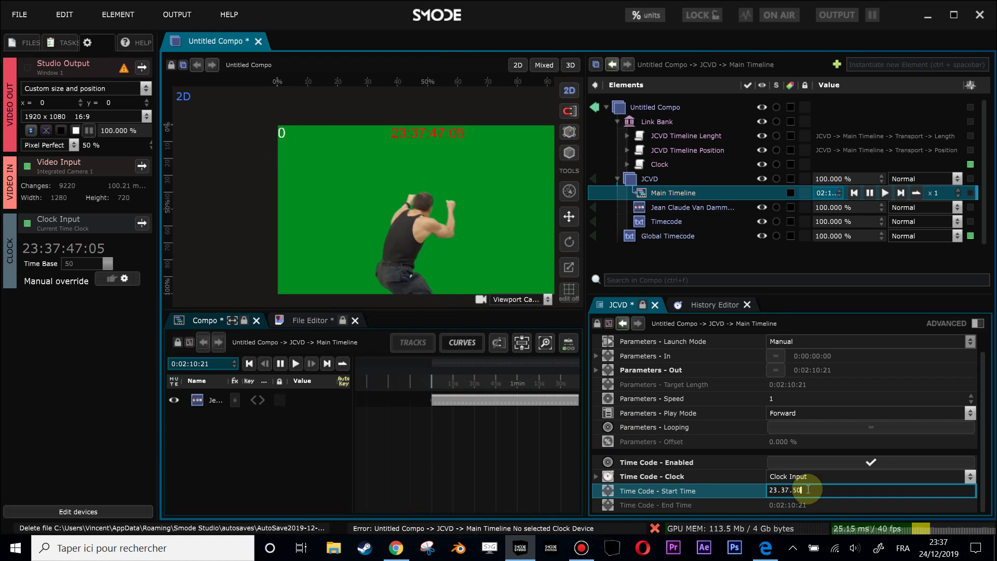
text(3.37.50)
key(Return)
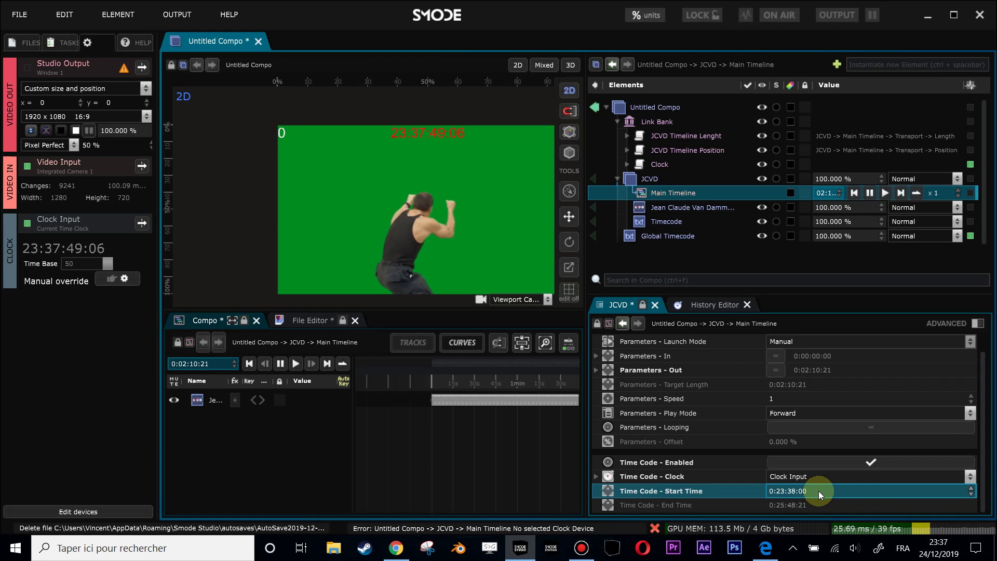
Try to replace the Main Timeline's Time Code start time with 23.38.20
double_click(800, 492)
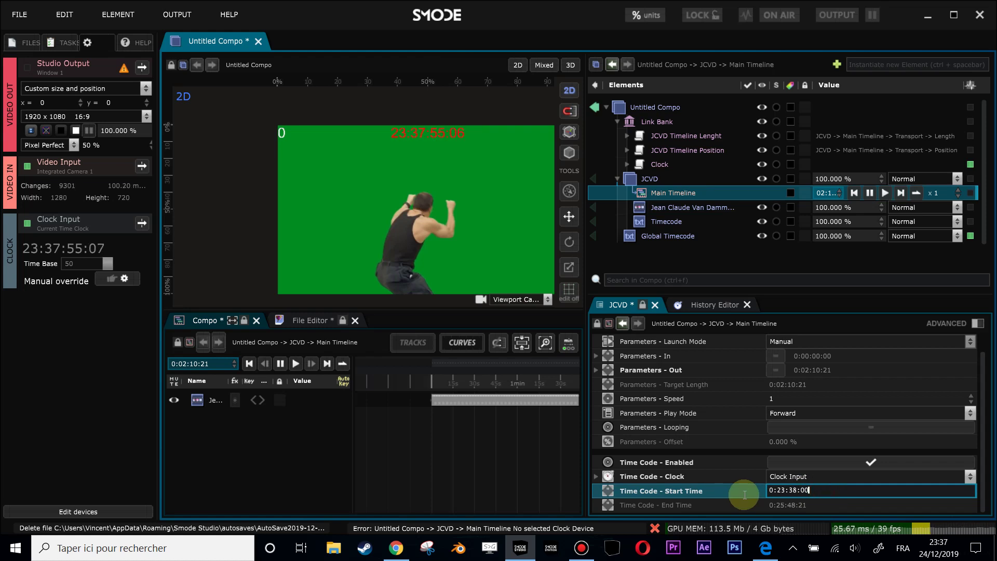
drag(826, 489, 746, 489)
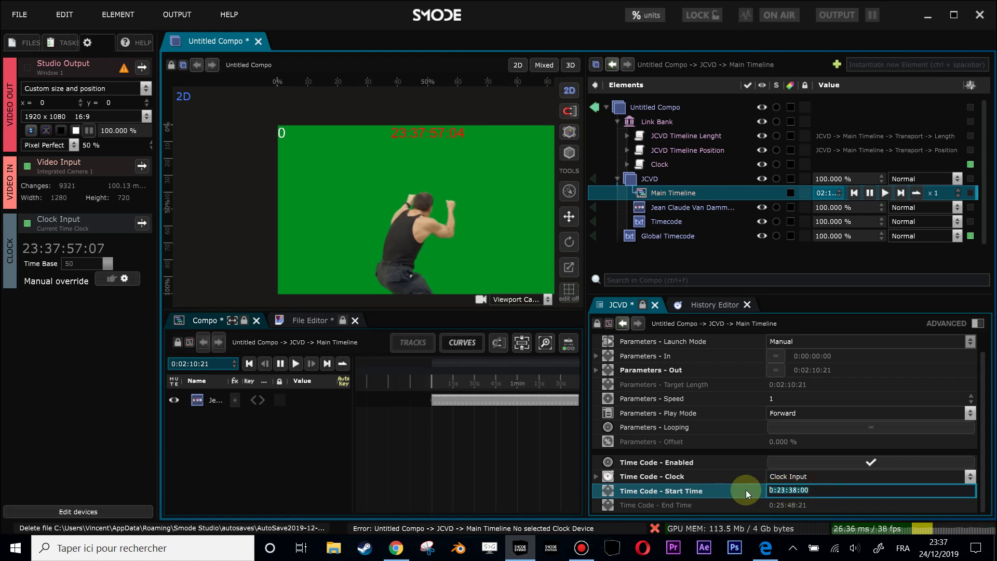
text(23.)
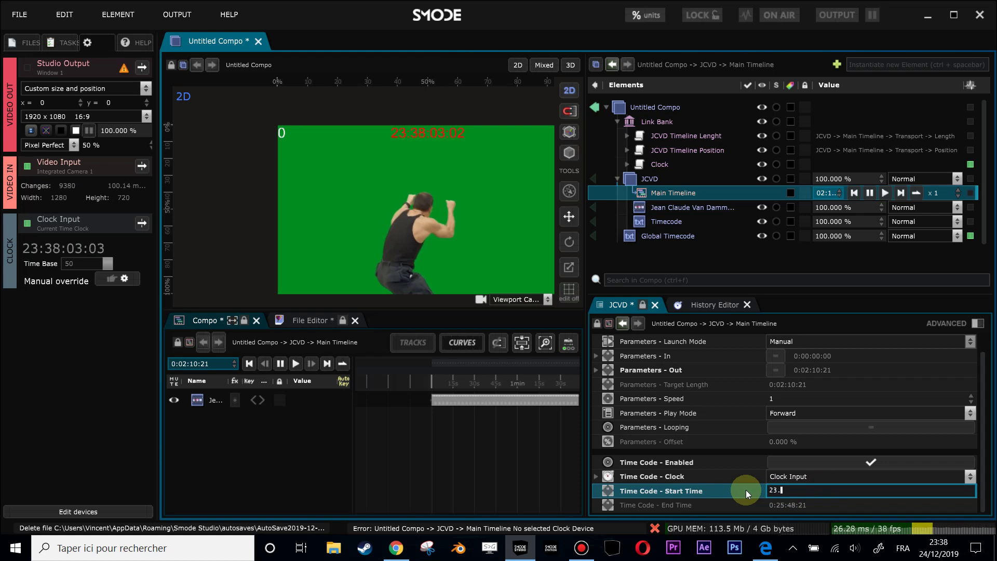
text(38.20..)
key(Return)
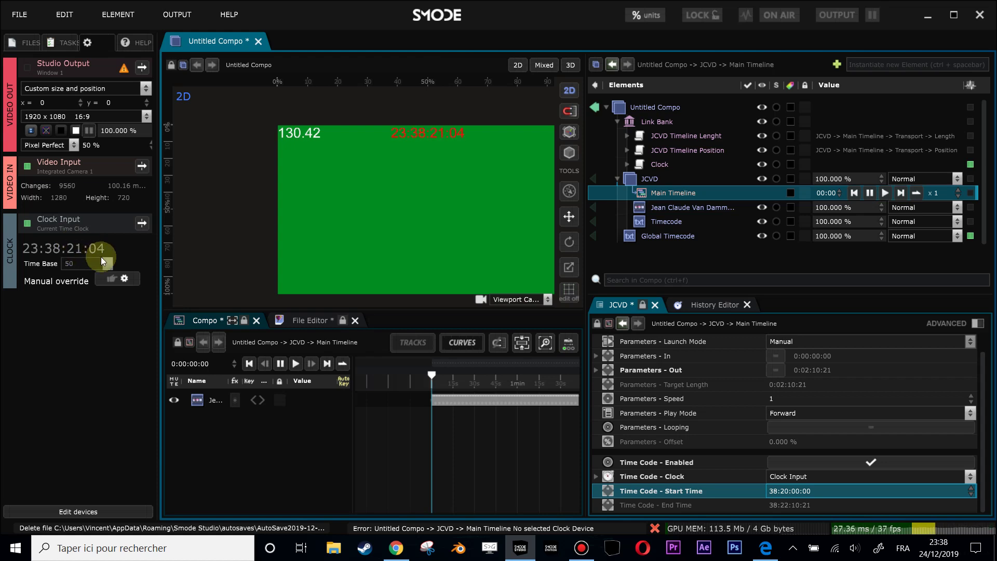
scroll(379, 215, down, 1)
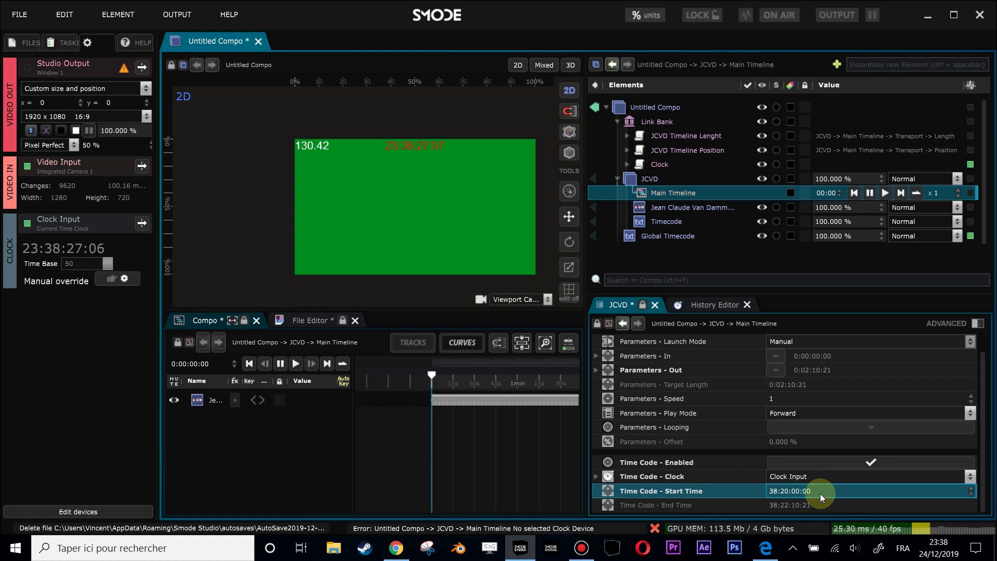
Try to copy a running timecode value from the Clock Input device and the Global Timecode text
click(789, 492)
click(774, 490)
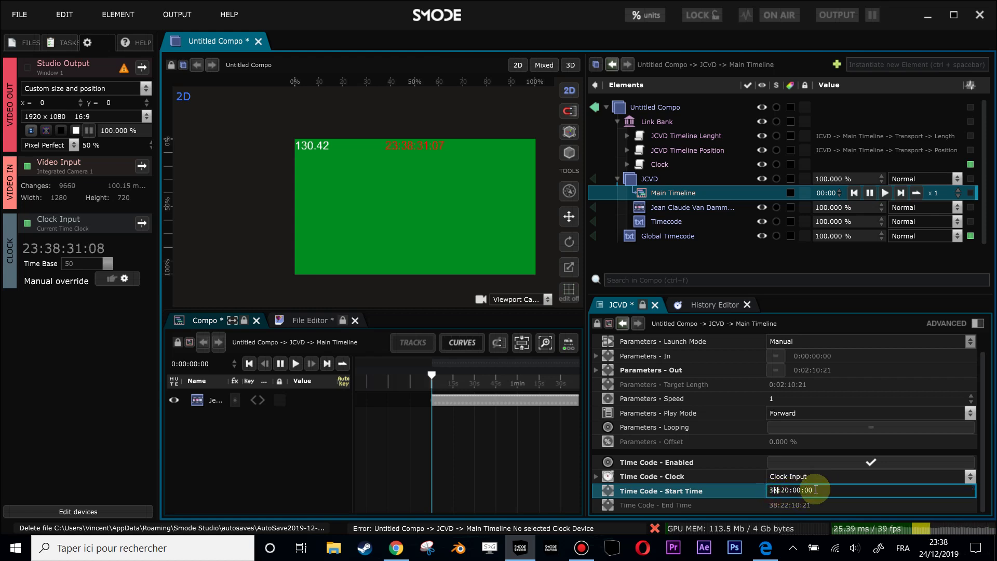
click(70, 248)
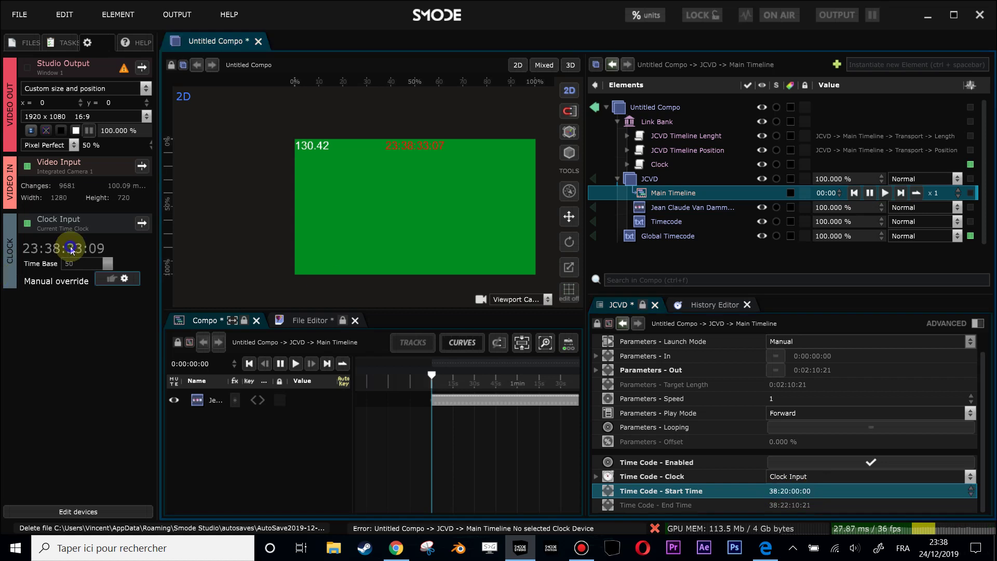
click(664, 223)
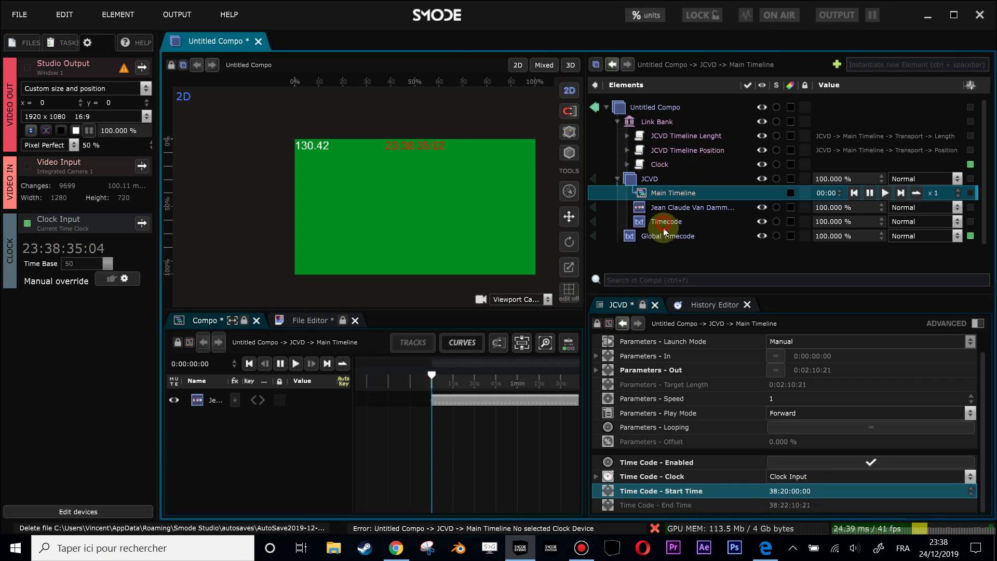
click(664, 237)
click(824, 406)
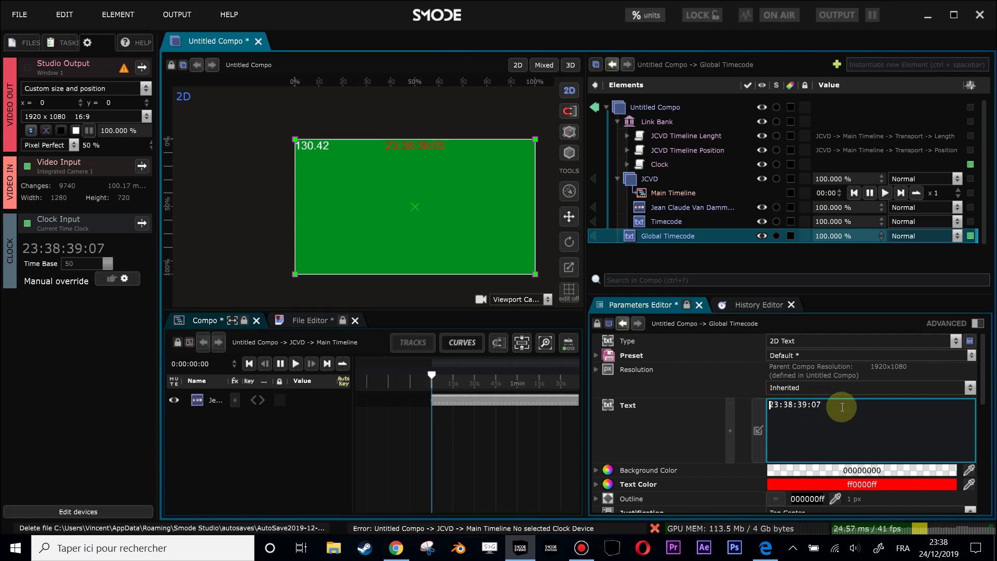
Disable the Clock link in the Link Bank and copy the frozen timecode from the Global Timecode text
click(667, 150)
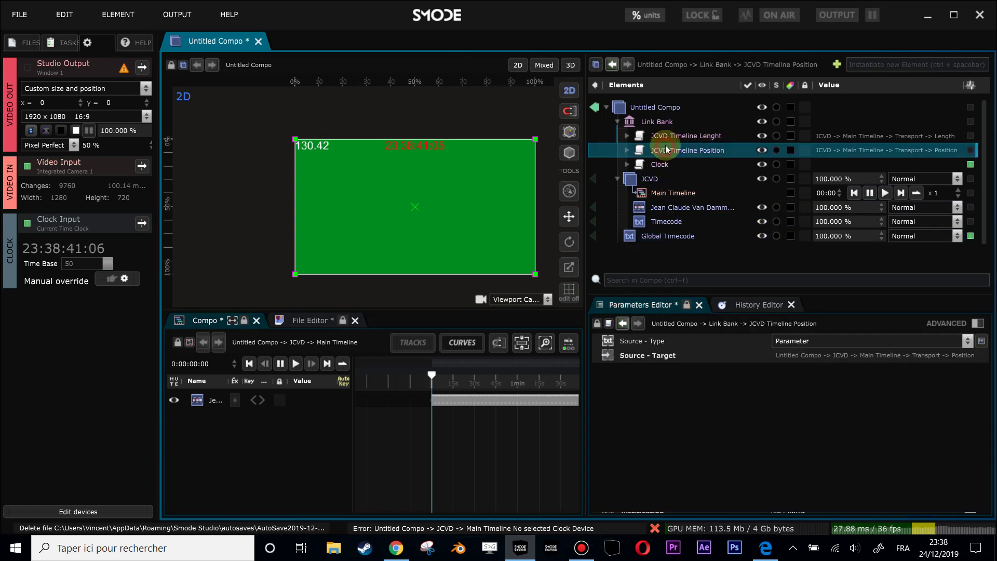
click(657, 169)
click(662, 221)
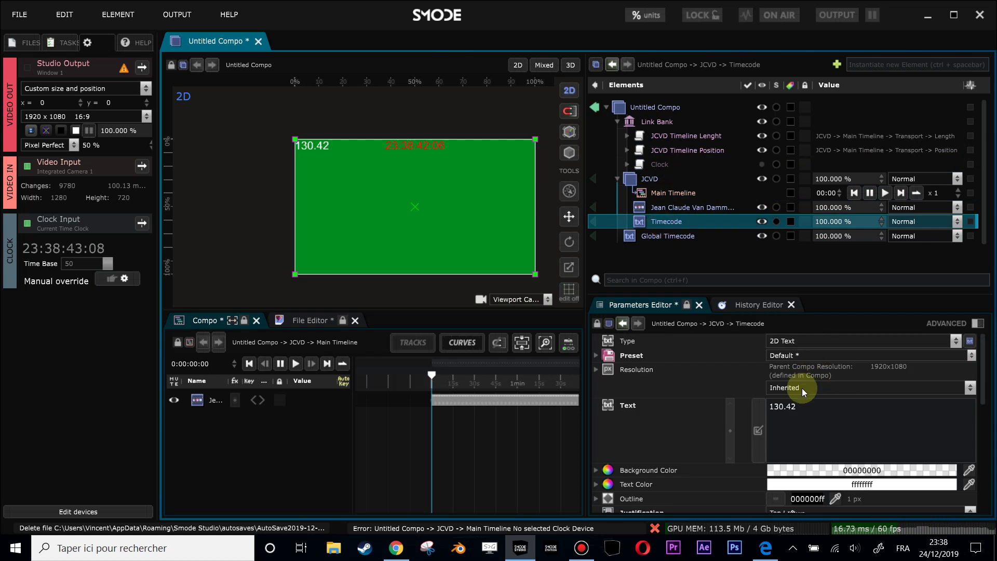
click(667, 236)
click(776, 406)
key(ctrl+c)
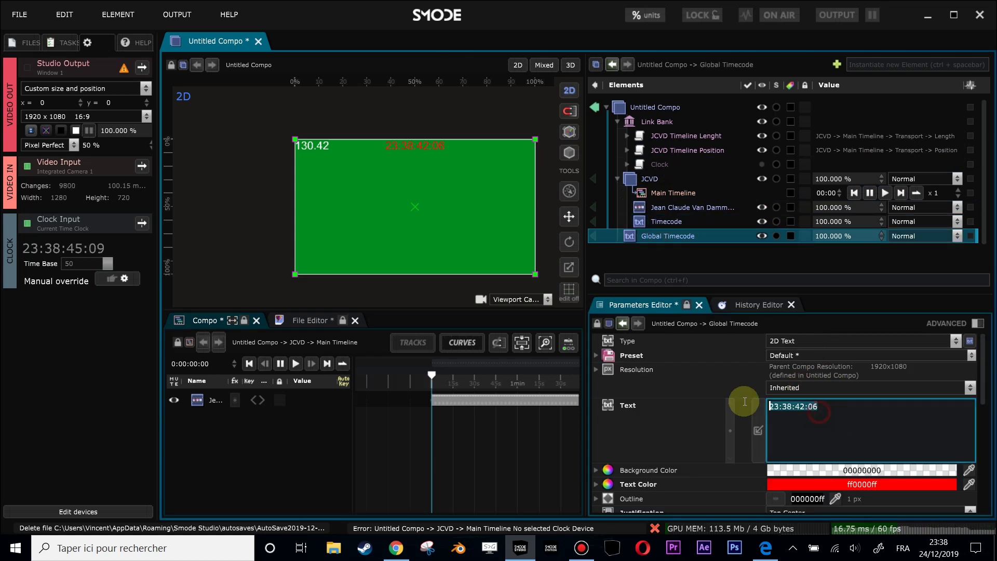
Paste the copied timecode into the JCVD Main Timeline's Time Code start time and change it to 23:39:20:06
click(654, 195)
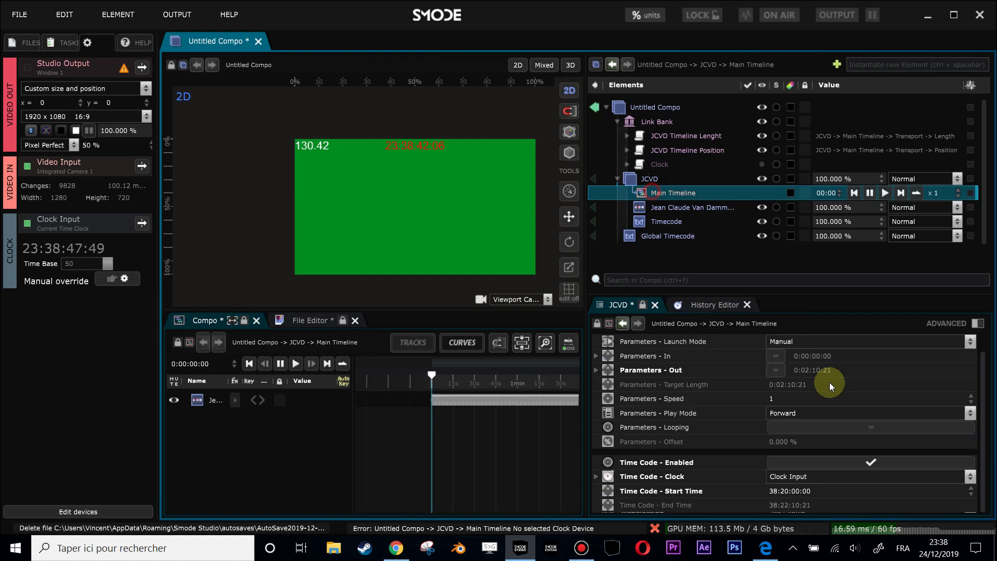
click(808, 491)
key(ctrl+v)
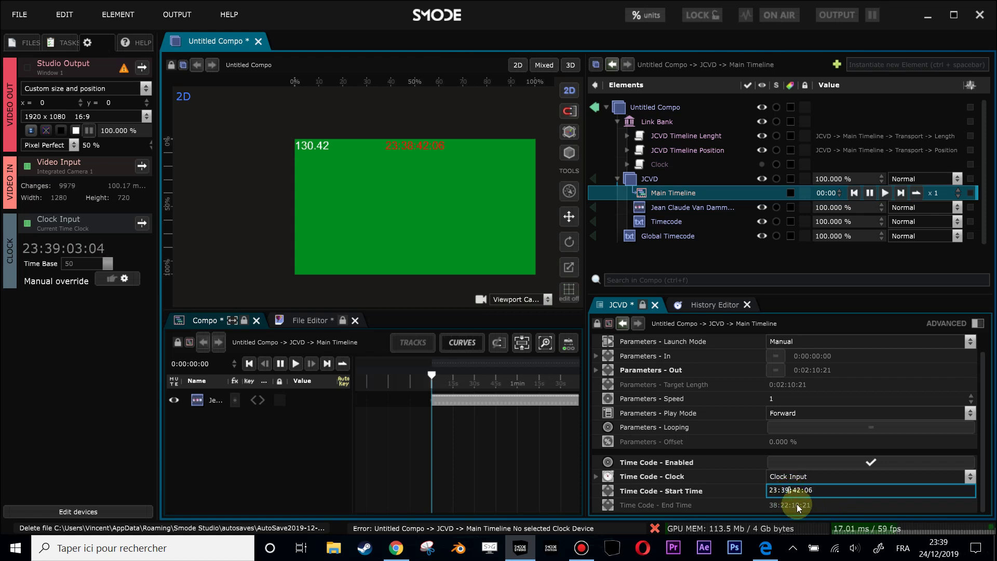
click(787, 490)
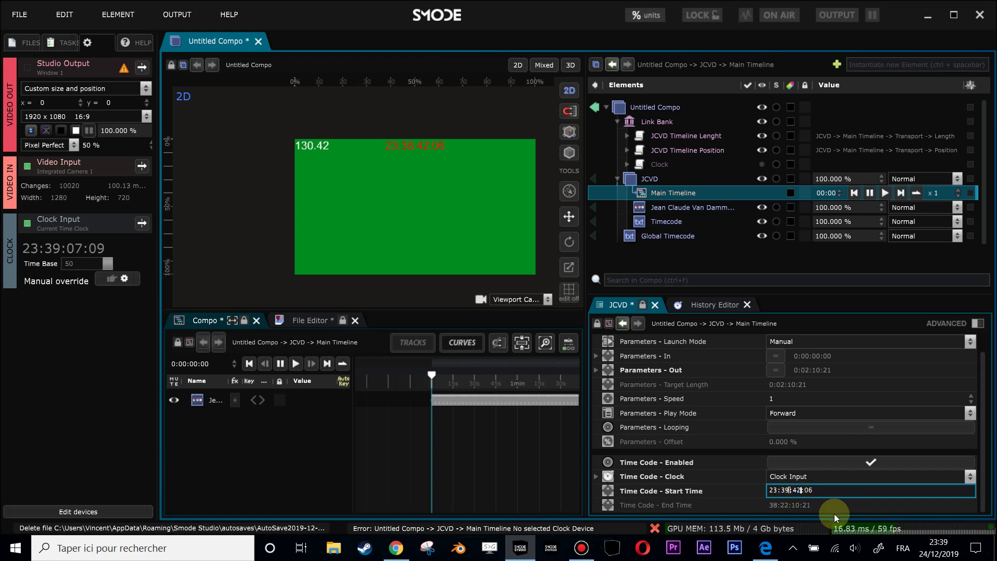
key(BackSpace)
key(Right)
text(0)
key(Return)
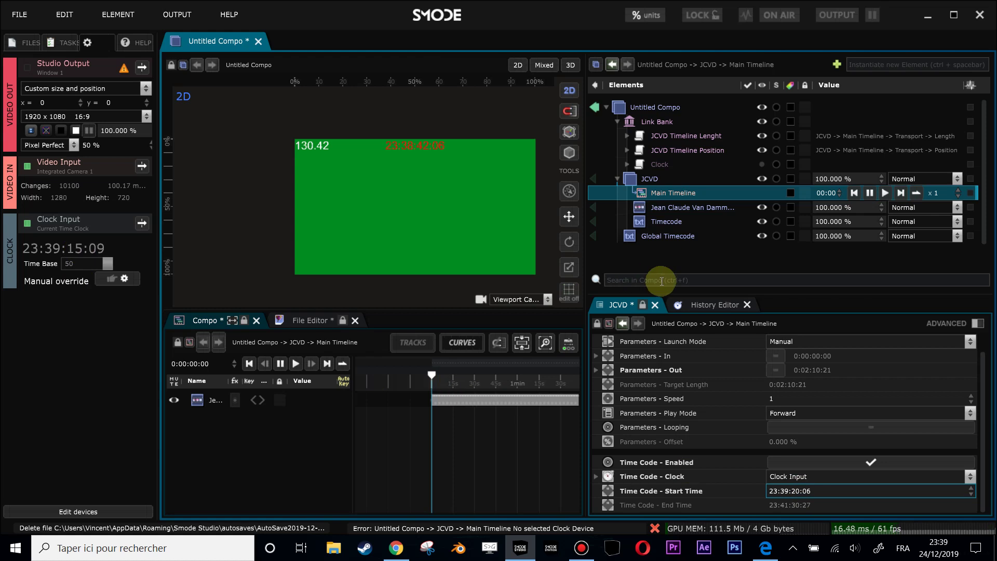
Re-enable the Clock link, and collapse the JCVD compo and the Link Bank
click(761, 164)
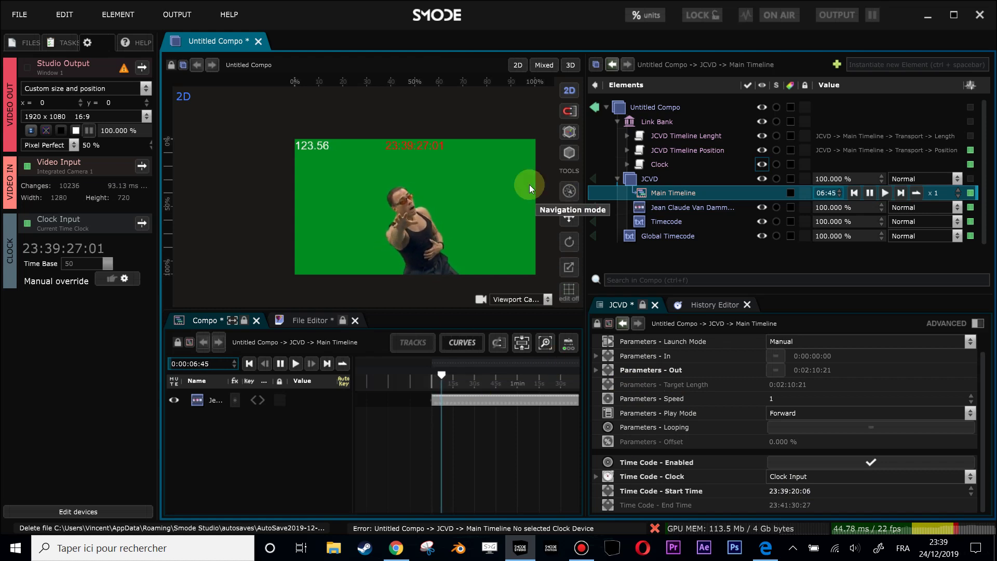
scroll(423, 146, up, 2)
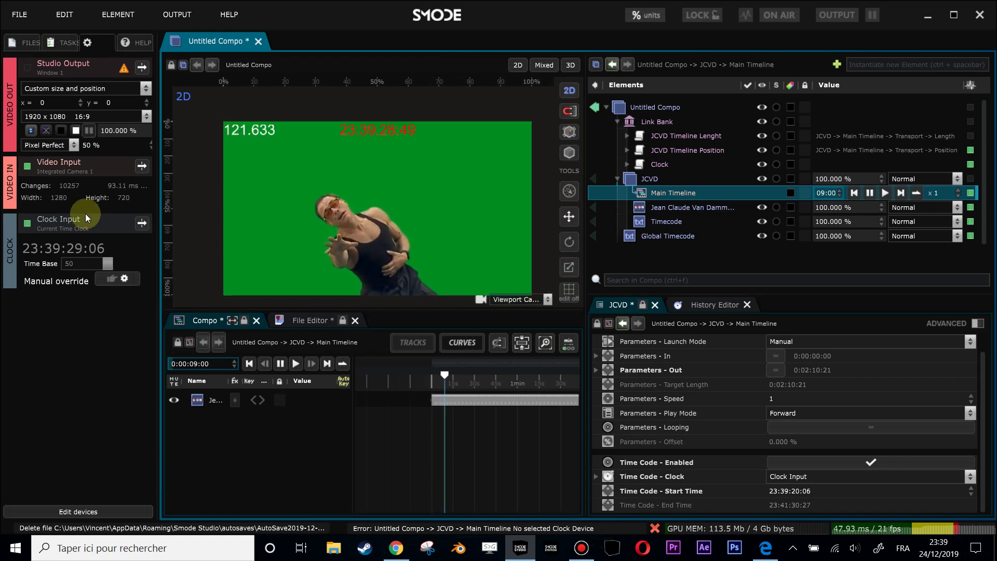
click(619, 180)
click(619, 124)
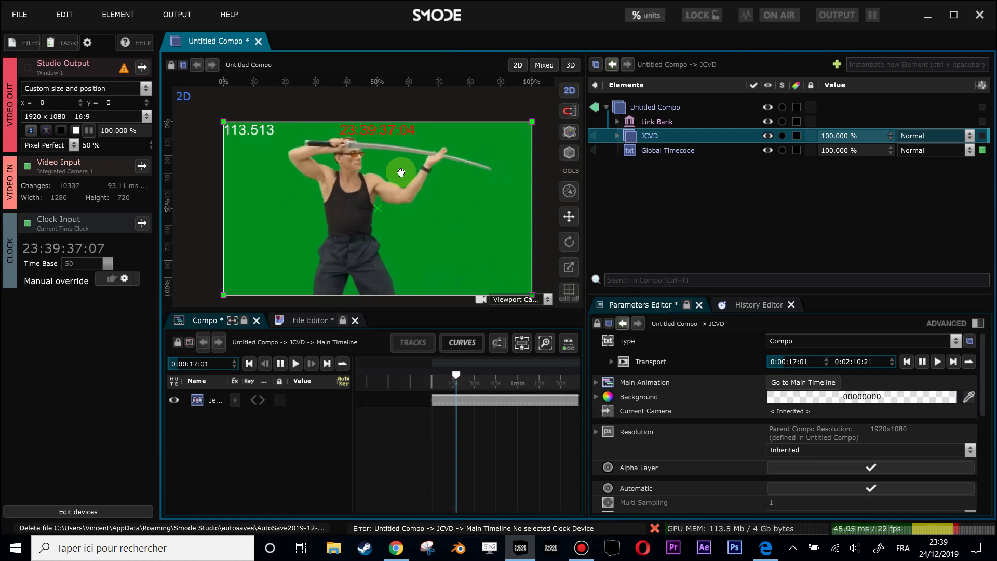
scroll(418, 180, down, 1)
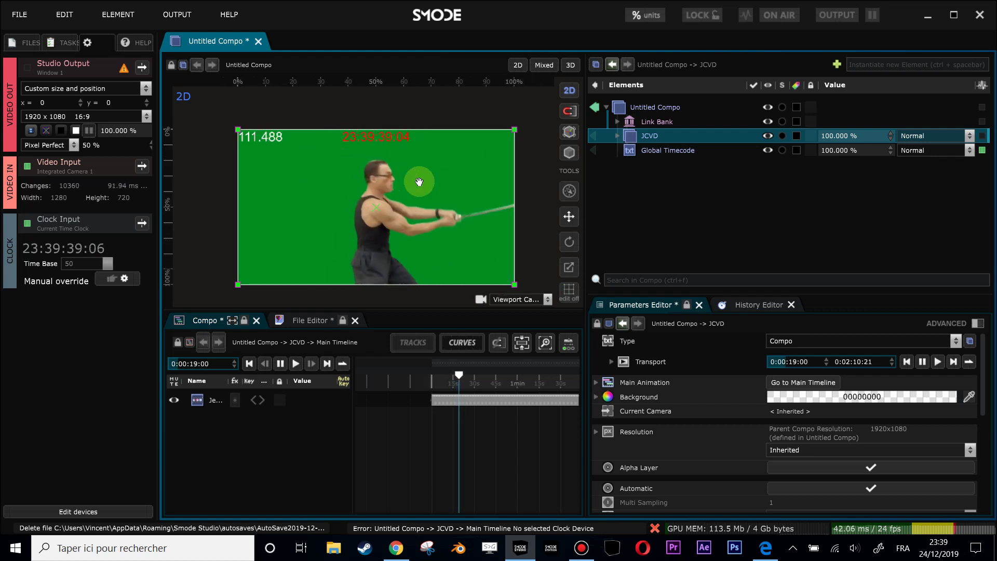
Expand the JCVD compo and select its Jean Claude Van Damme video layer
click(617, 136)
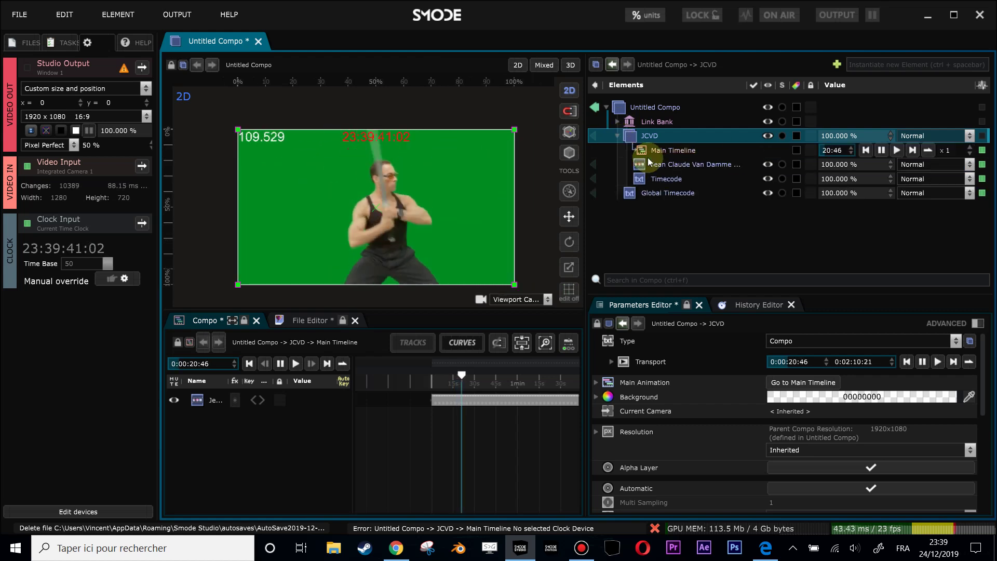
click(658, 165)
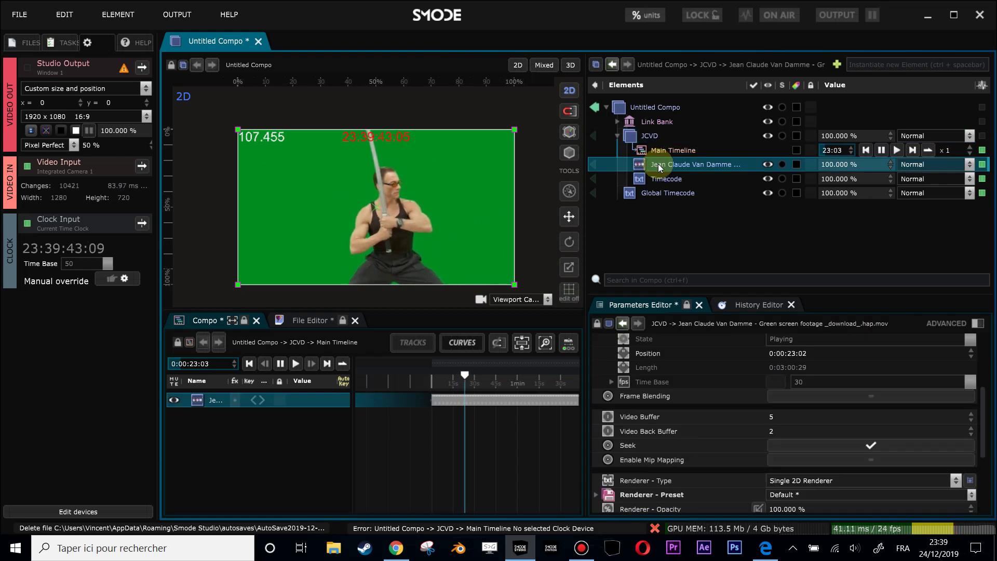